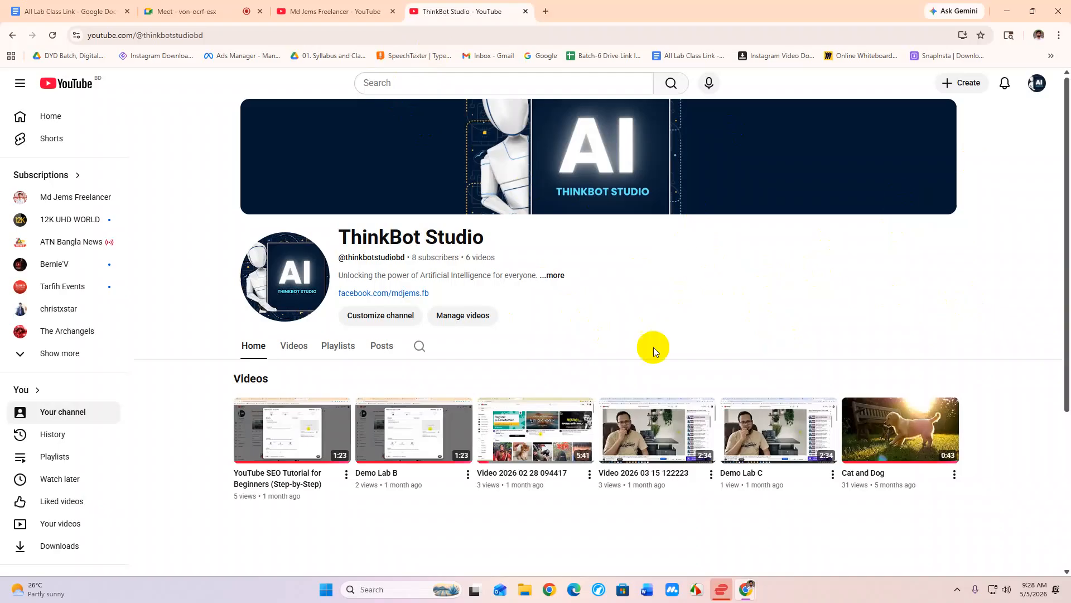
# - Return from the ThinkBot Studio channel page to the YouTube Home feed using the logo
pyautogui.click(939, 110)
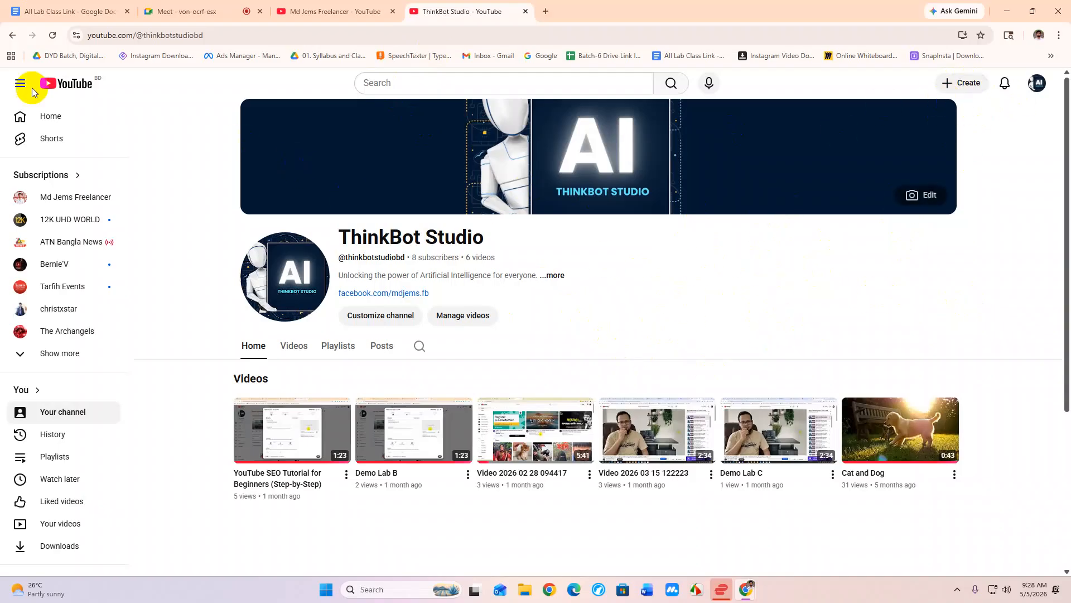
pyautogui.click(73, 85)
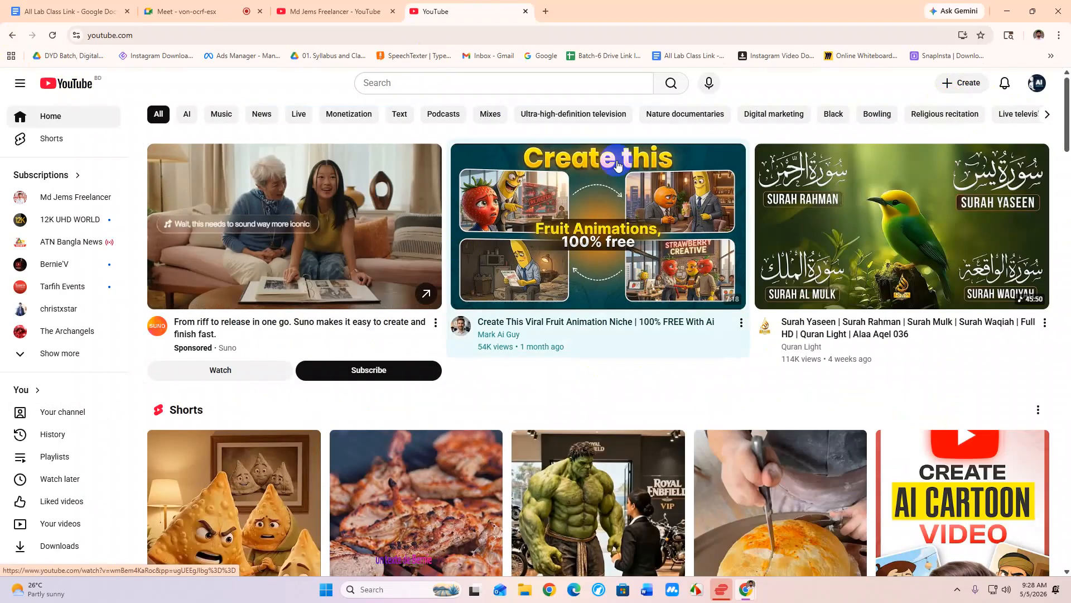
pyautogui.moveTo(687, 283)
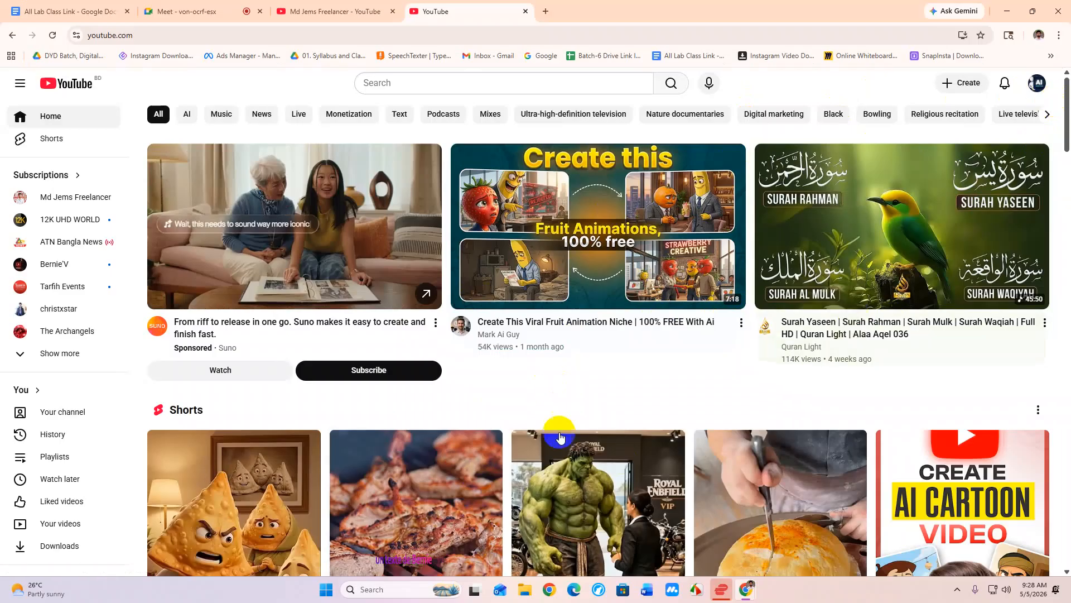
# - Check the Create menu, then switch to the Shorts feed so a trampoline short plays
pyautogui.click(971, 83)
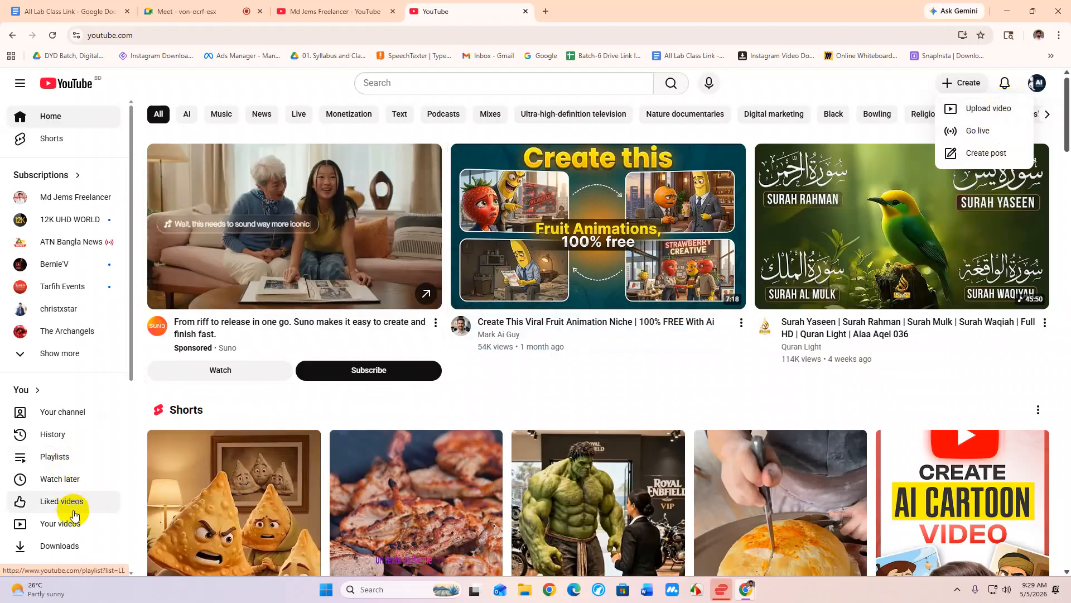
pyautogui.moveTo(615, 155)
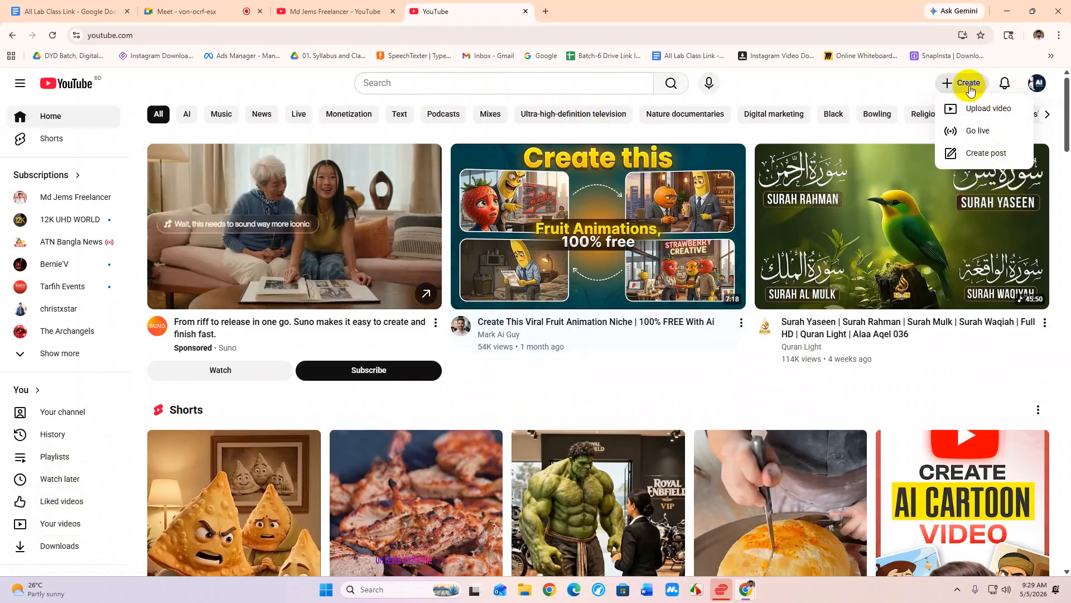
pyautogui.click(60, 143)
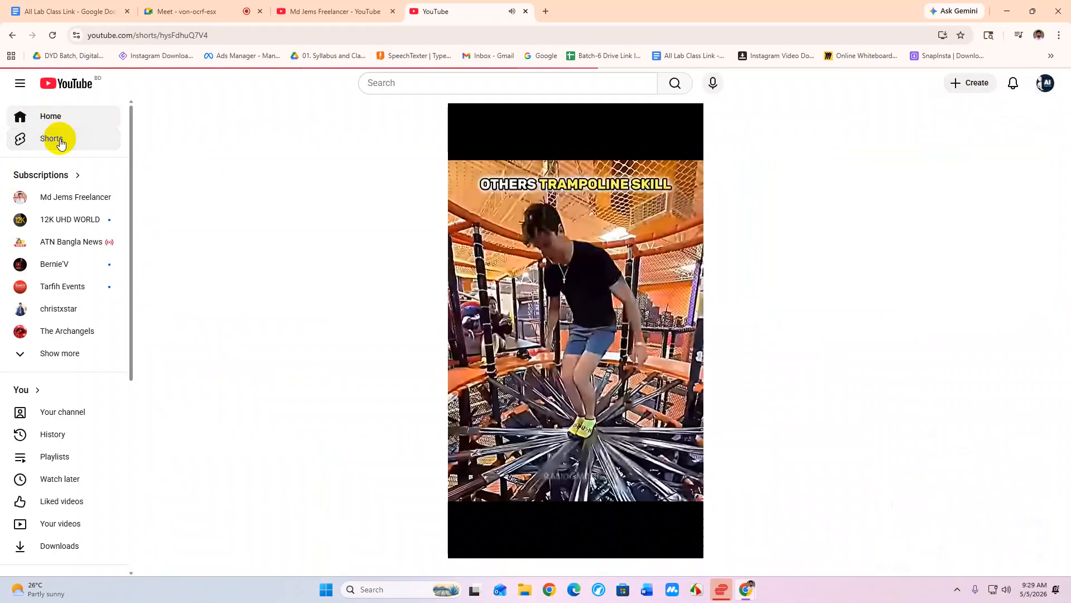
# - Pause the trampoline short and go back to the YouTube Home feed
pyautogui.click(568, 300)
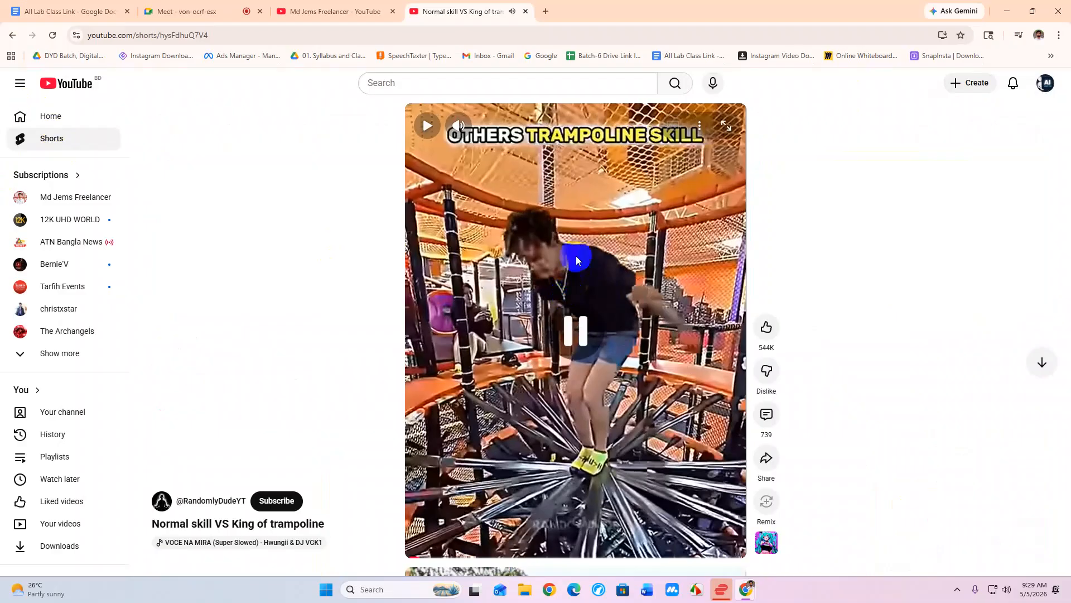
pyautogui.click(977, 86)
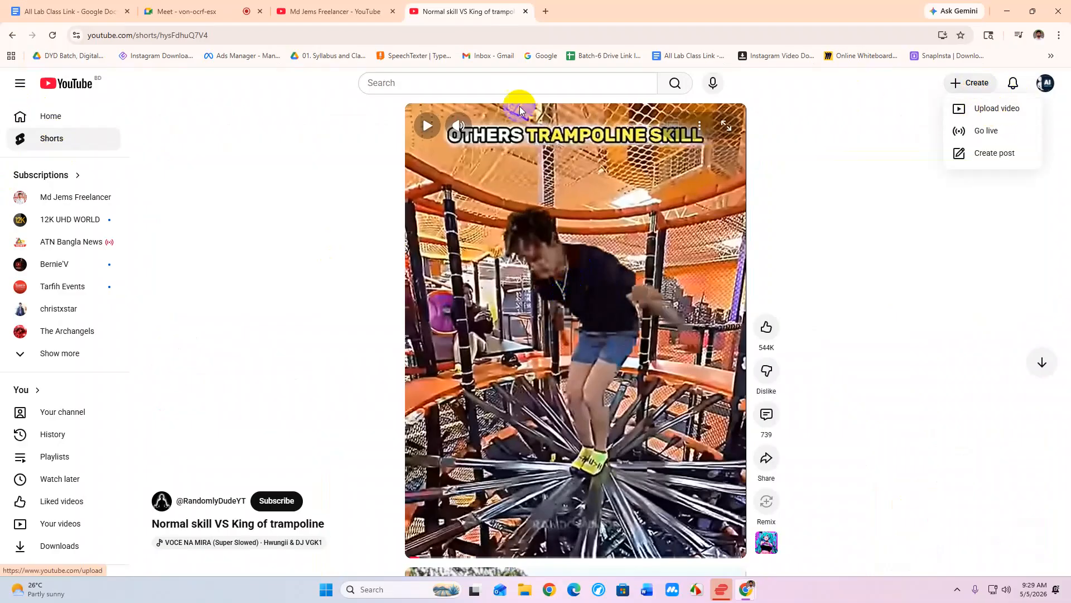
pyautogui.click(79, 116)
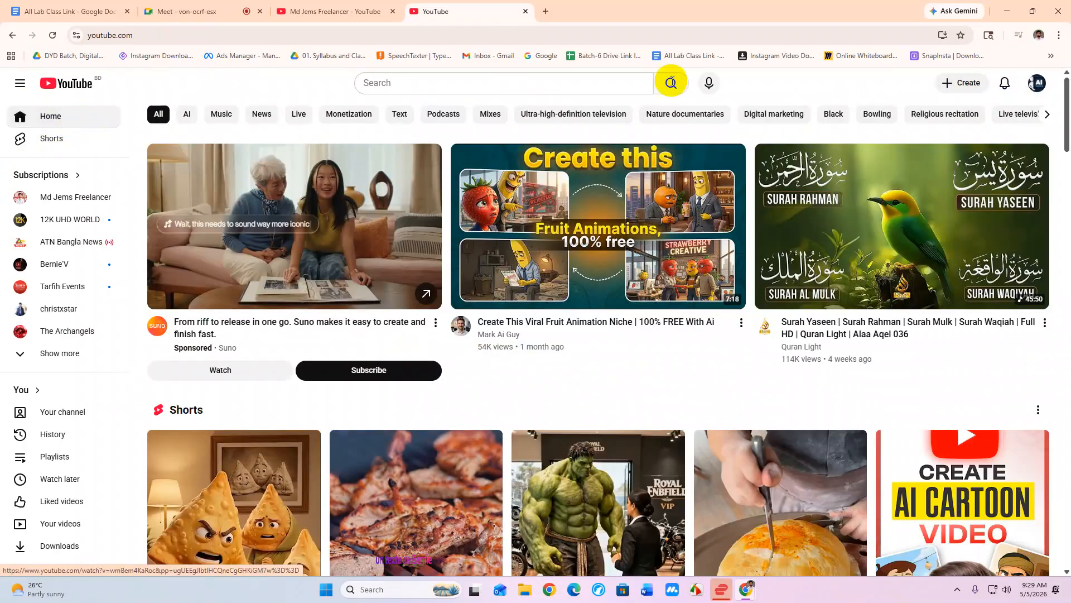
pyautogui.moveTo(852, 234)
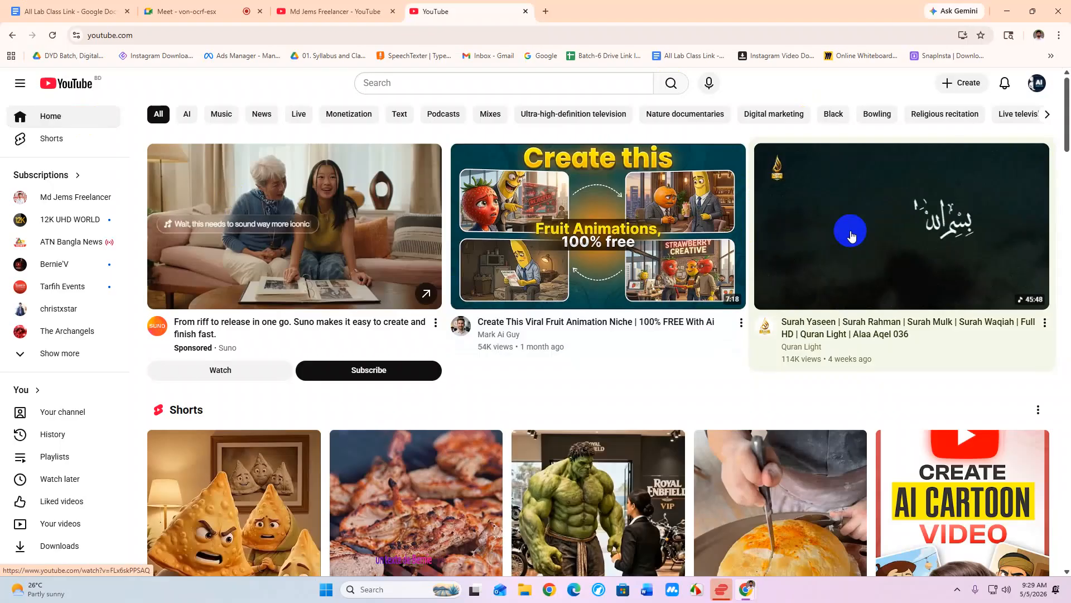
pyautogui.moveTo(732, 268)
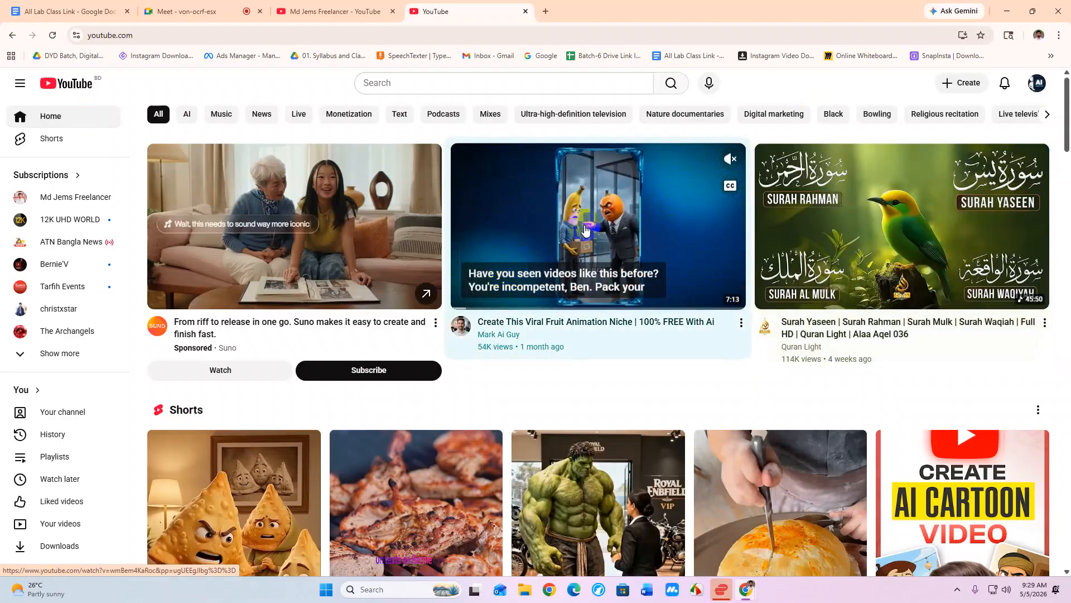
pyautogui.moveTo(904, 215)
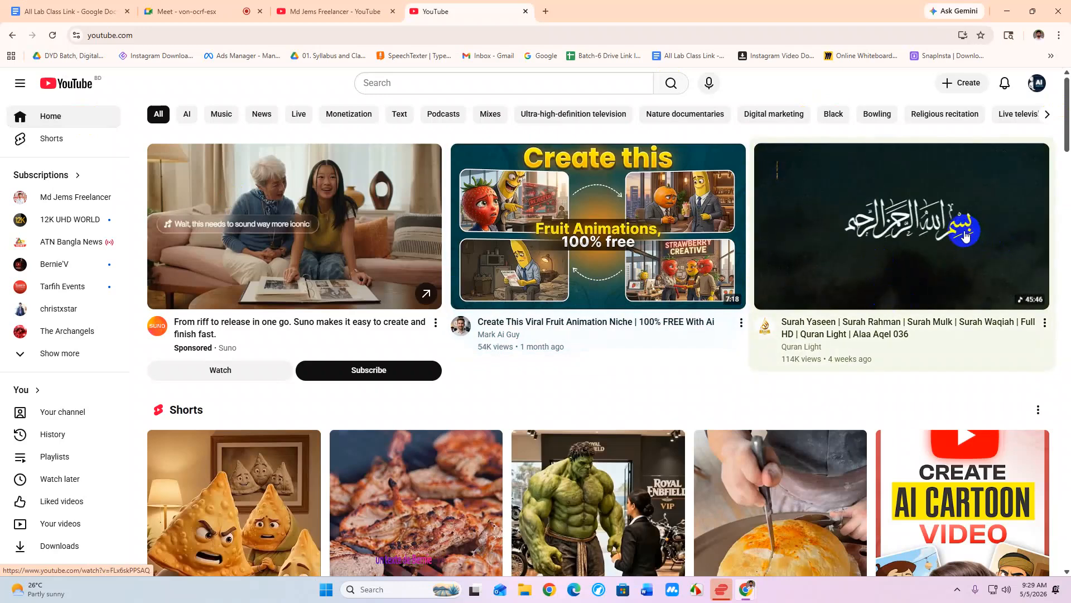
pyautogui.moveTo(679, 188)
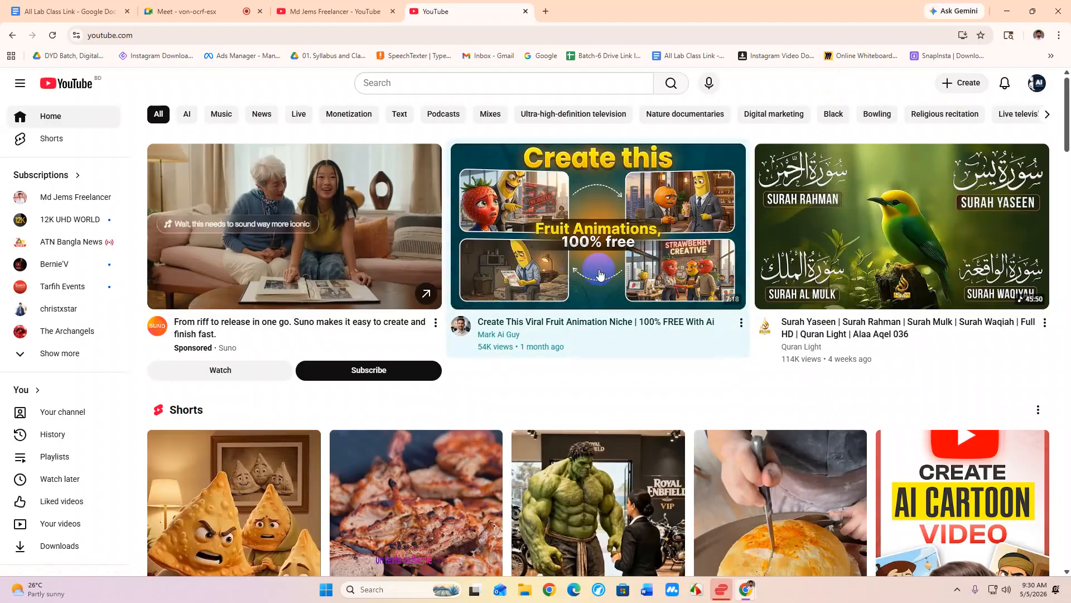
pyautogui.moveTo(624, 243)
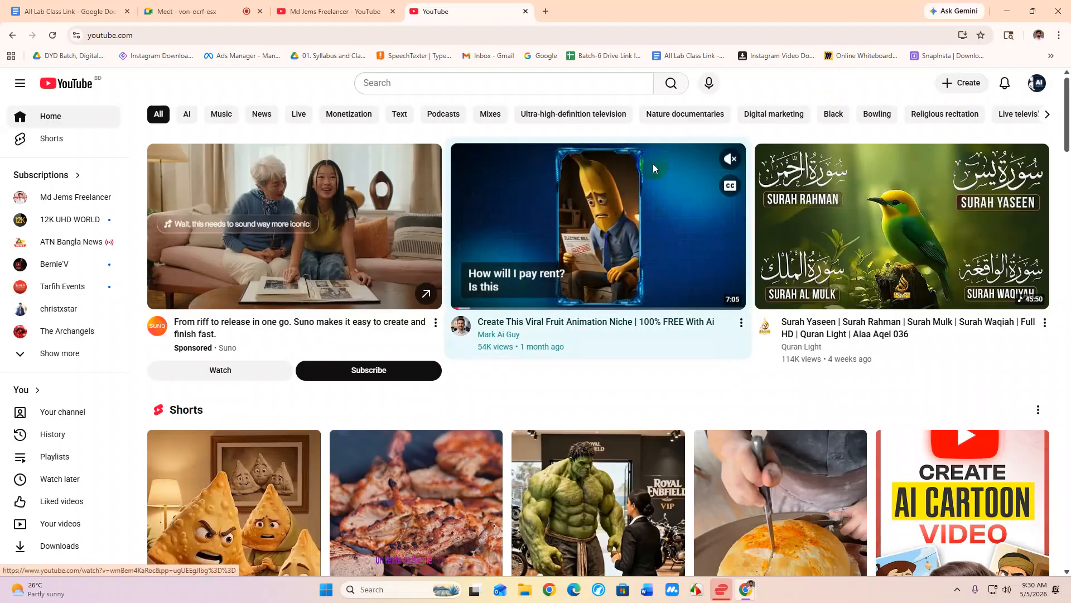
# - Back in Shorts, pause the playing short and start a new video upload from Create
pyautogui.click(965, 88)
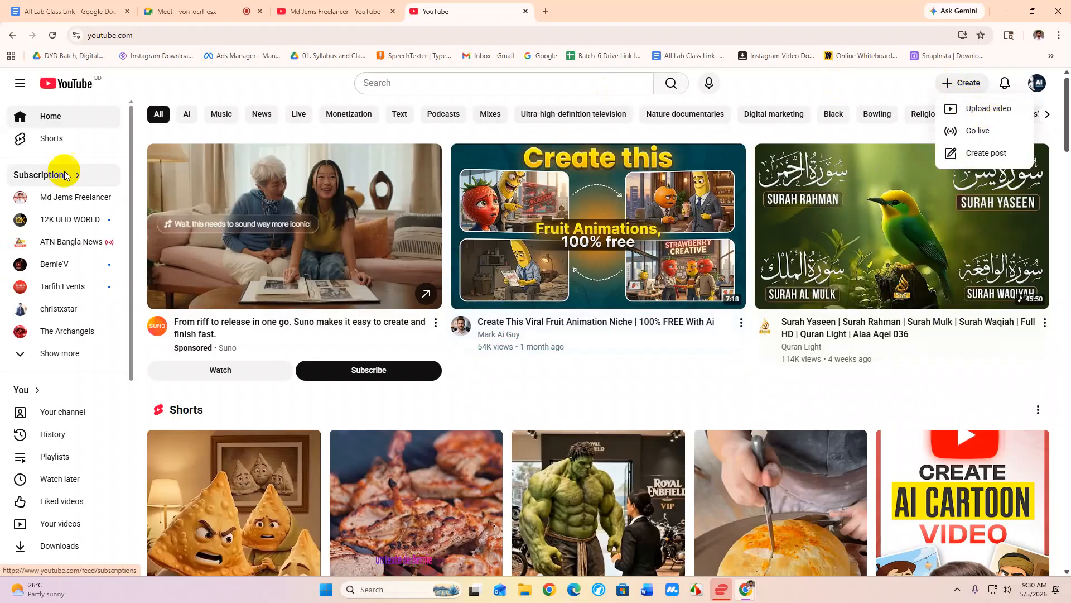
pyautogui.click(77, 141)
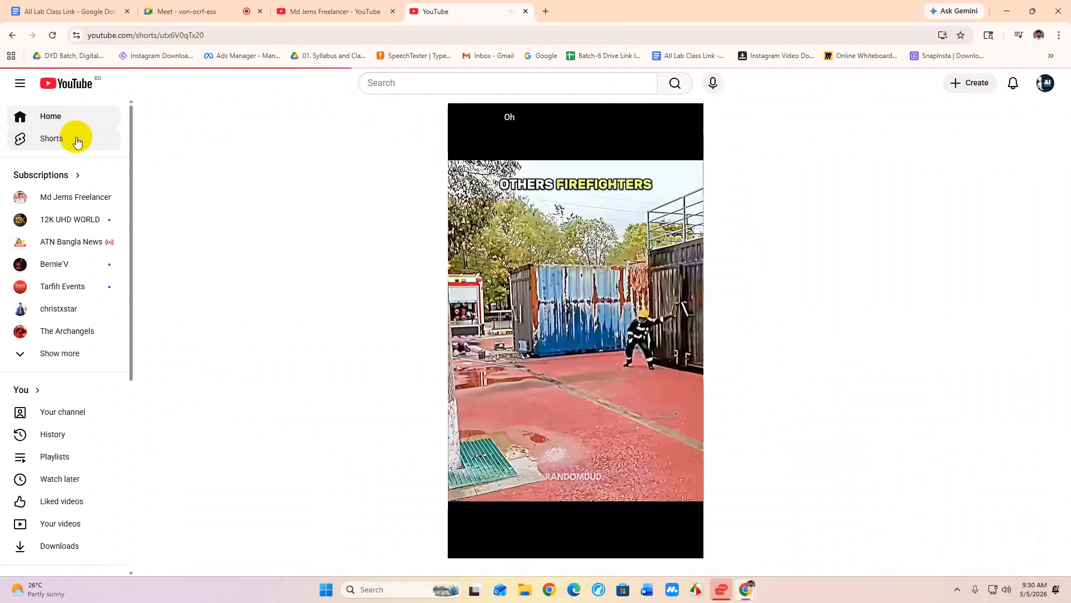
pyautogui.click(690, 252)
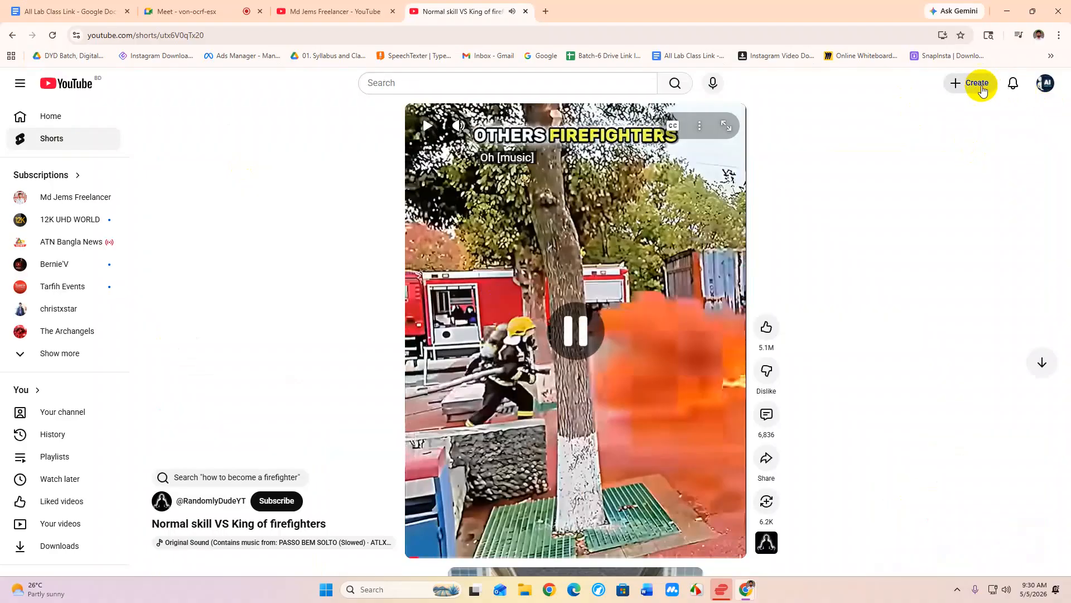
pyautogui.click(977, 84)
pyautogui.click(993, 115)
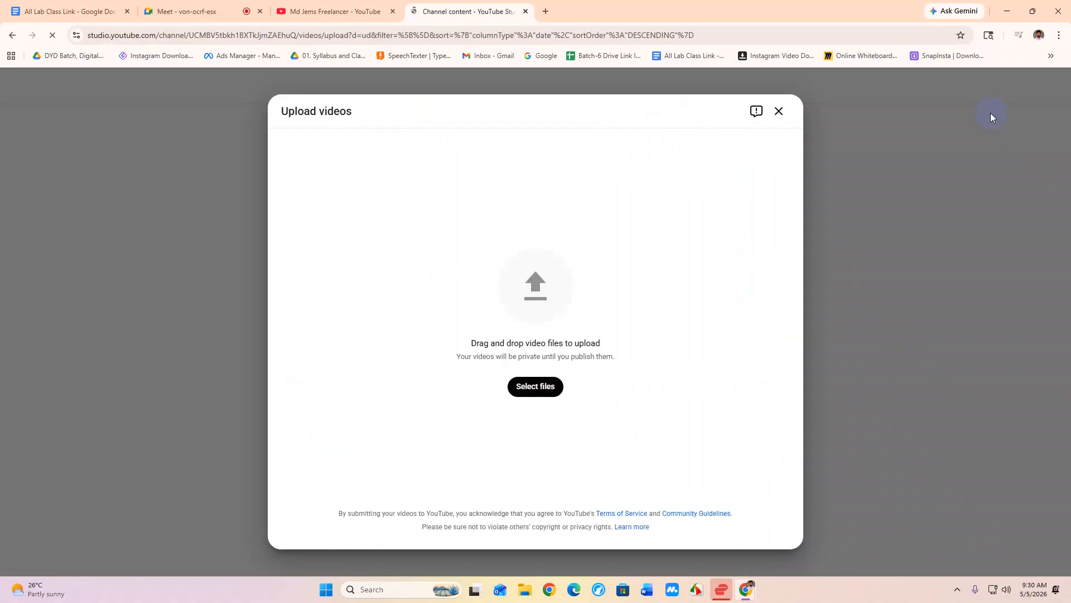
# - Select Video_2026-05-04_153111.mp4, cancel the phone verification prompt, and close the upload dialog
pyautogui.click(539, 389)
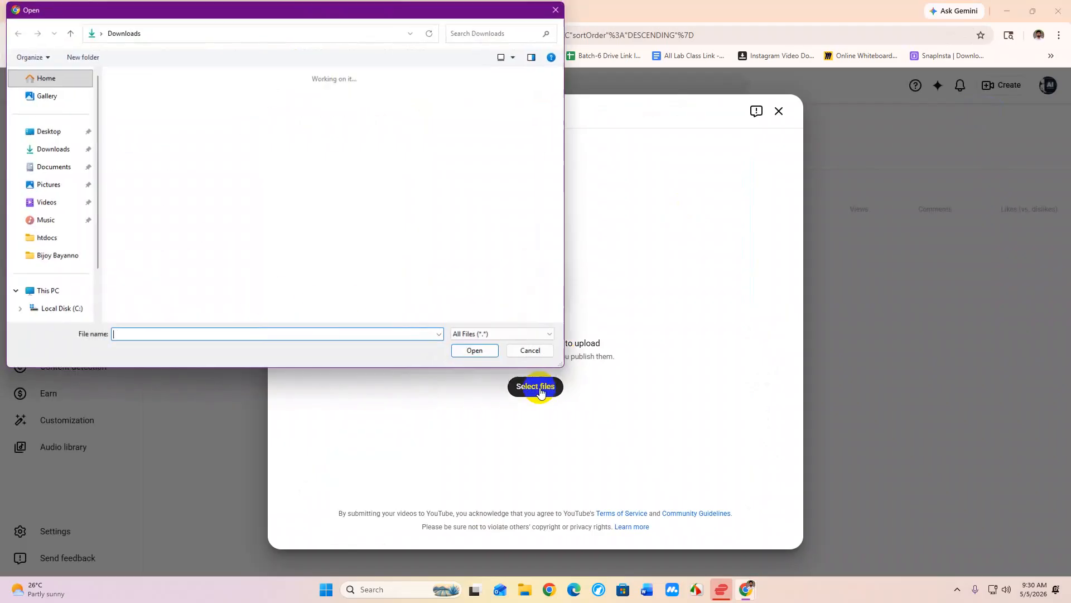
pyautogui.click(196, 126)
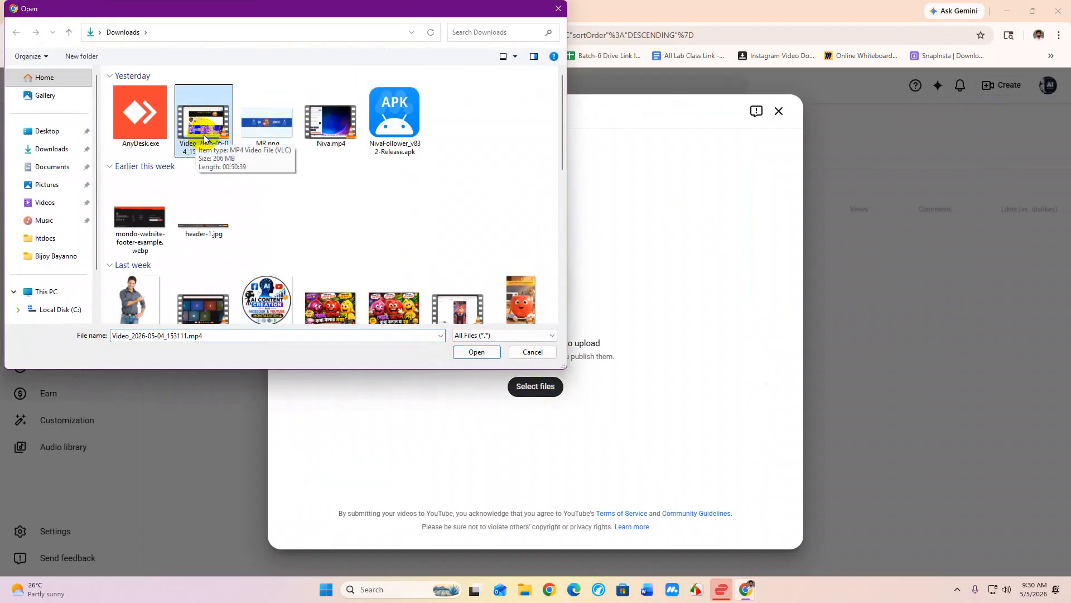
pyautogui.click(477, 352)
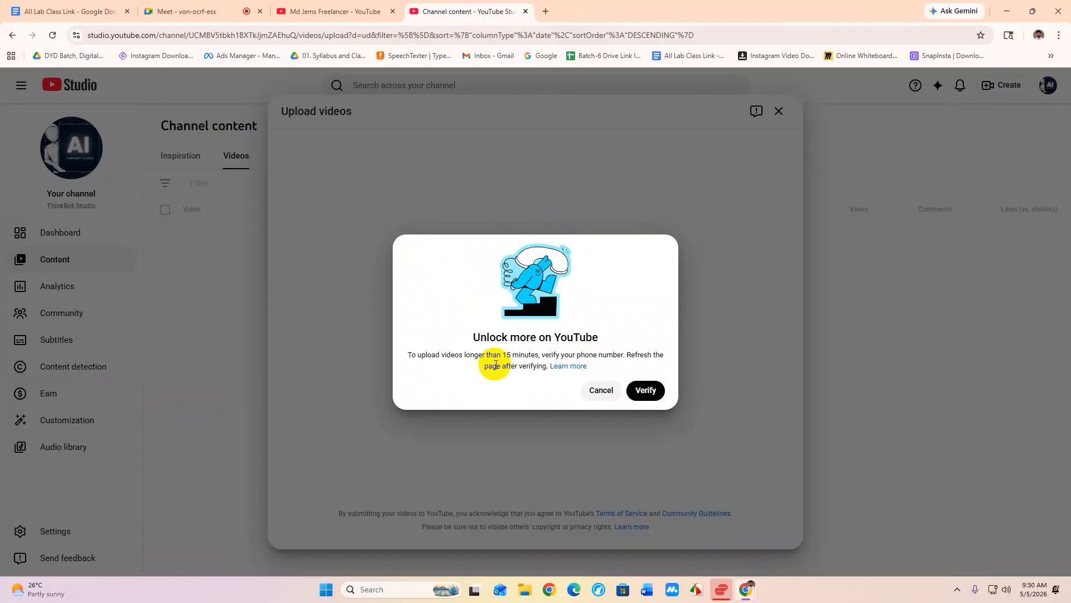
pyautogui.click(602, 390)
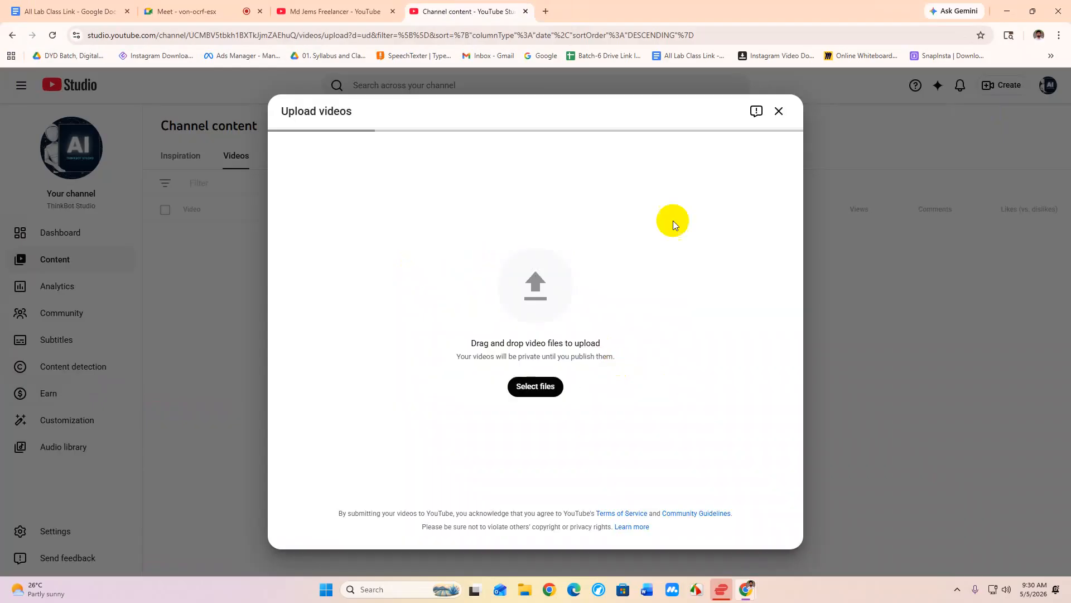
pyautogui.click(777, 112)
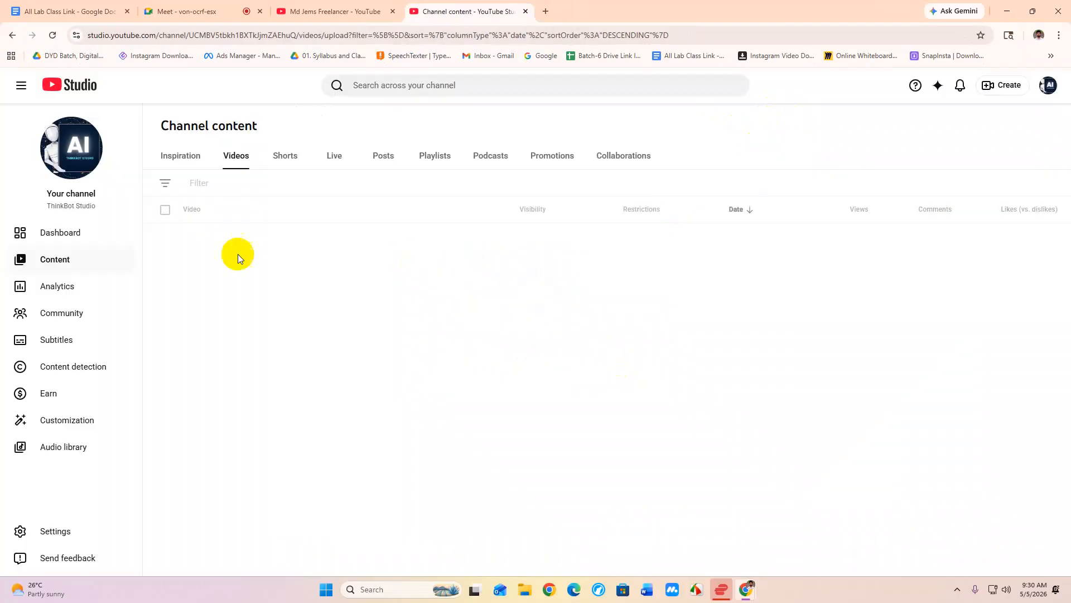
# - In the other browser tab, switch to another channel account and acknowledge the activity notice
pyautogui.click(342, 4)
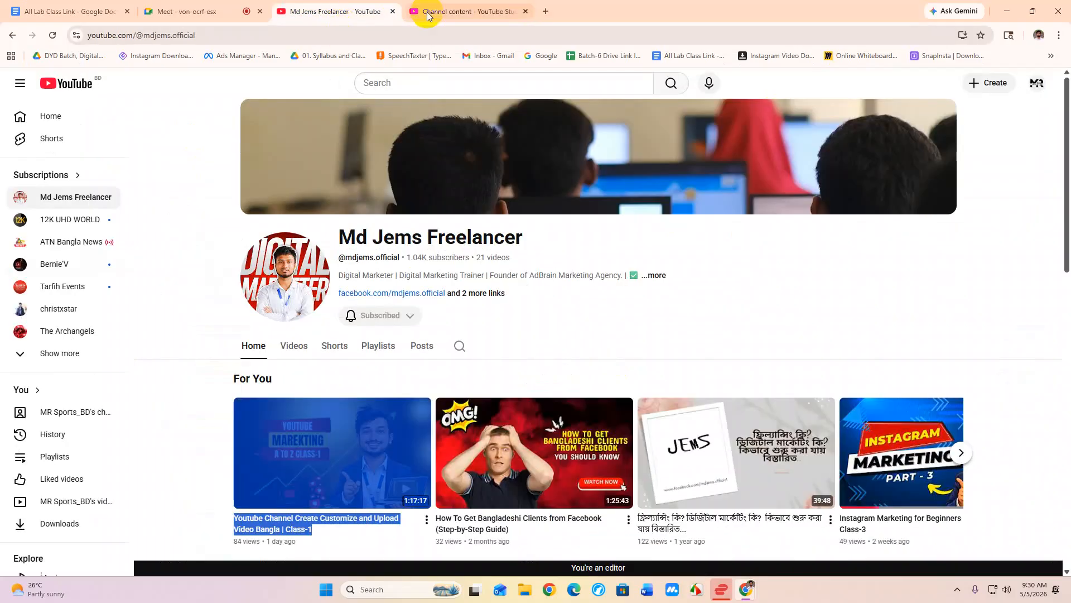
pyautogui.click(1037, 84)
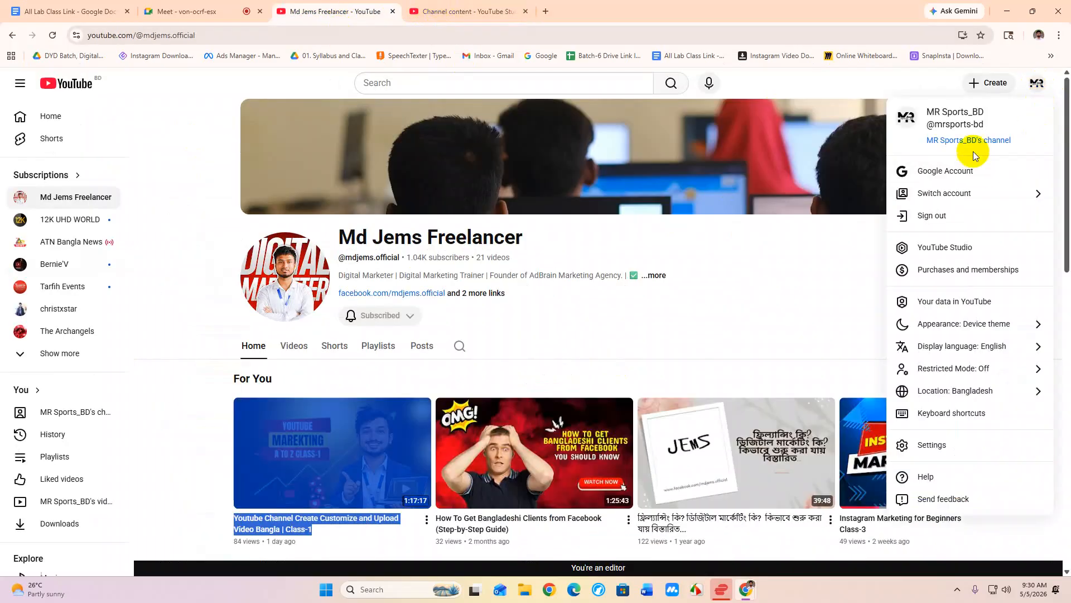
pyautogui.click(985, 194)
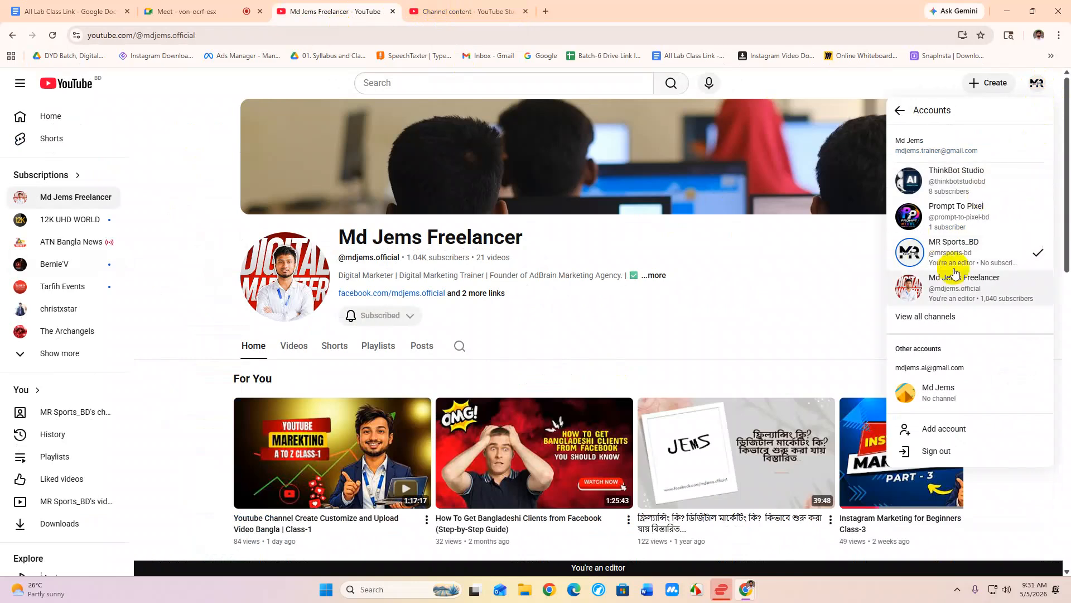
pyautogui.click(952, 288)
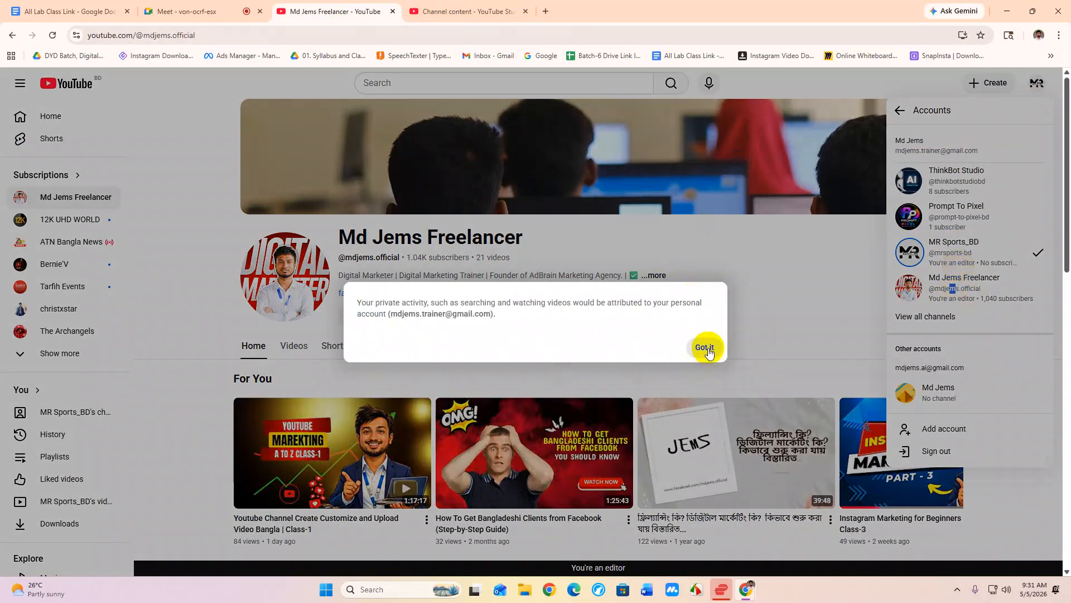
pyautogui.click(705, 347)
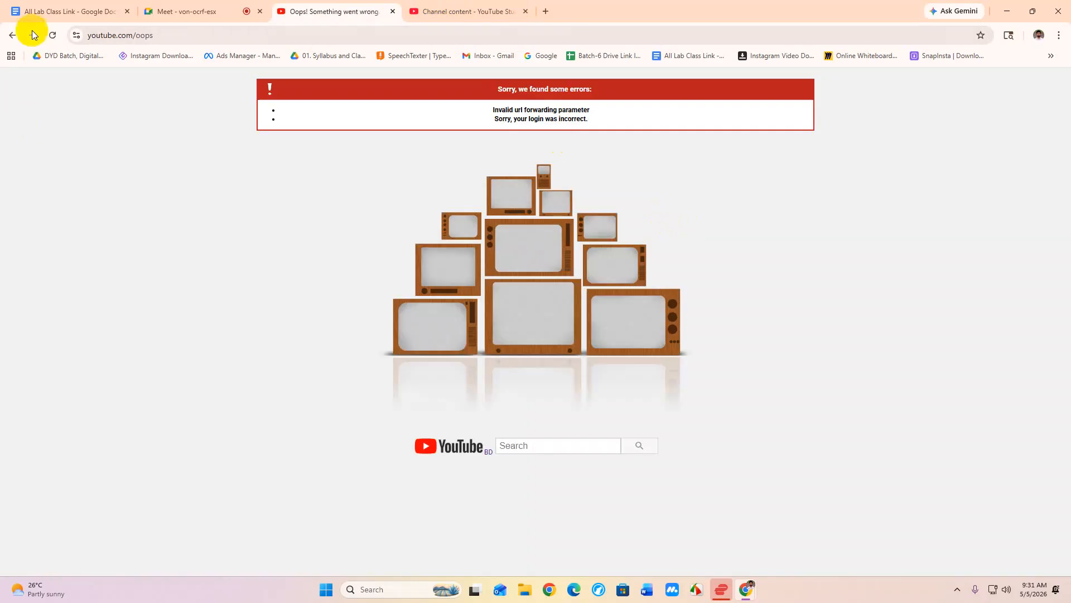
# - Reload the Oops error page, then open YouTube in a new browser tab
pyautogui.click(52, 35)
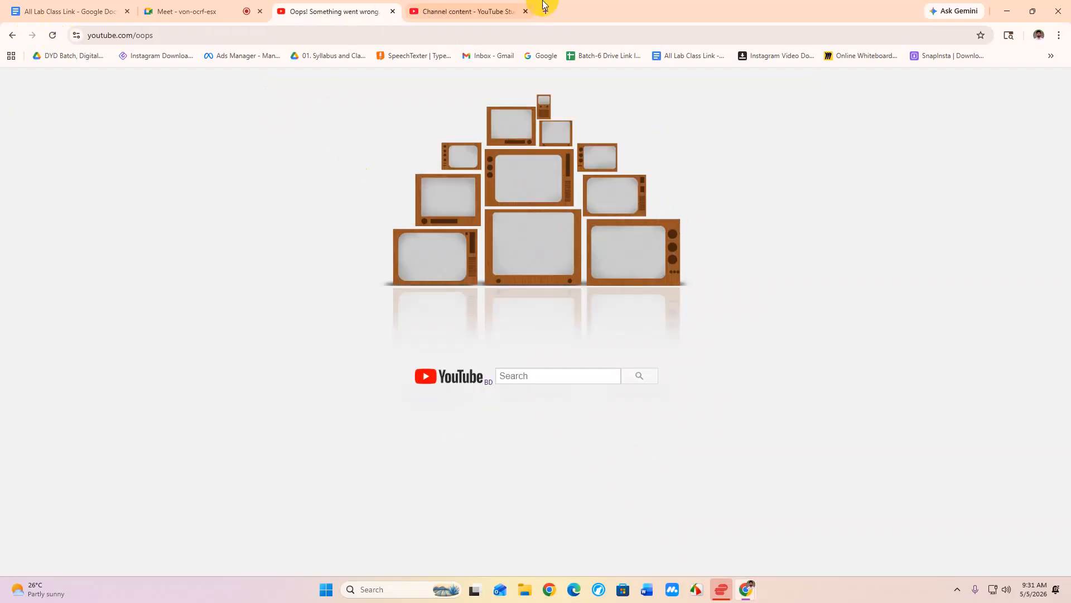
pyautogui.click(546, 11)
pyautogui.click(595, 301)
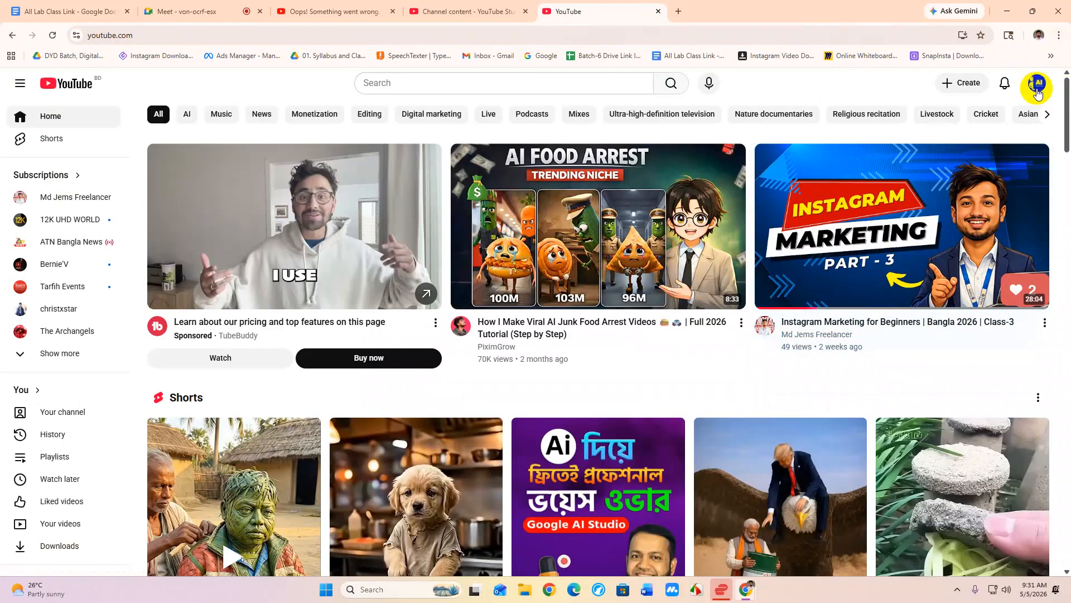
# - Try uploading Niva.mp4, then cancel the verification prompt and close the upload dialog
pyautogui.click(1037, 90)
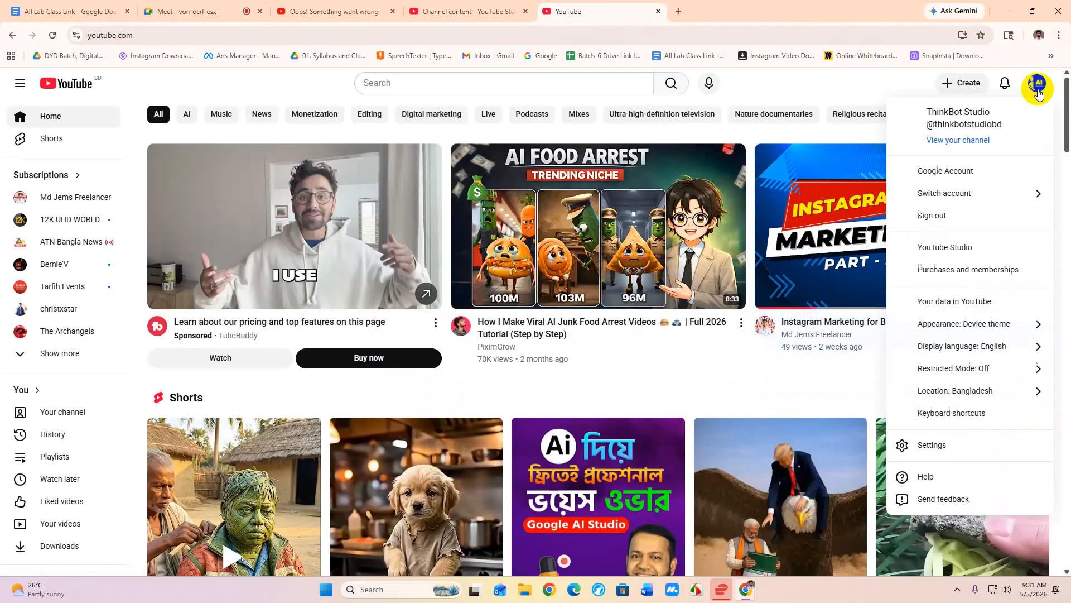
pyautogui.click(971, 205)
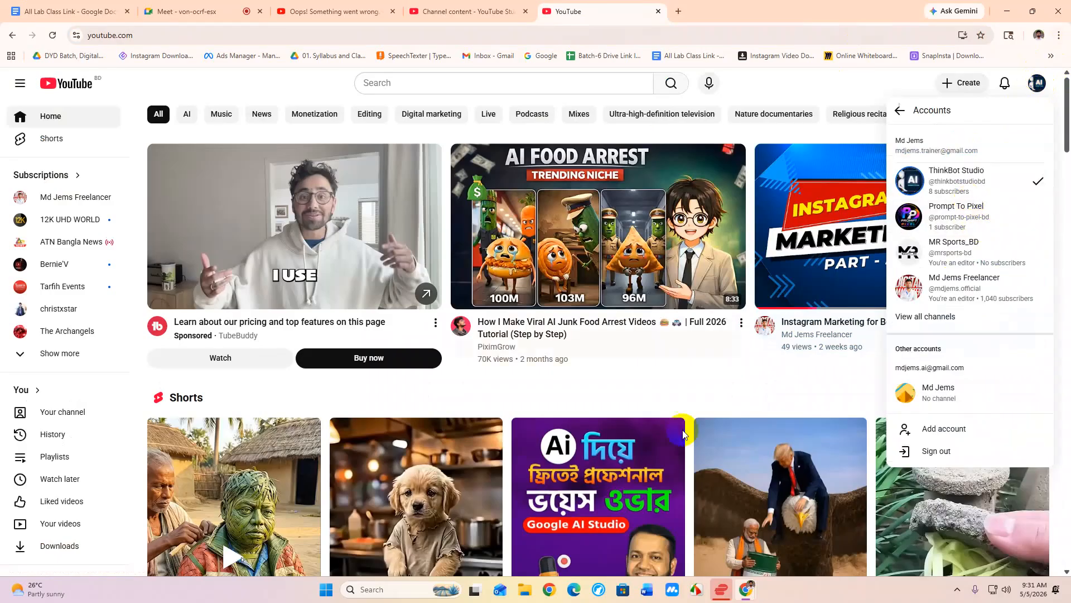
pyautogui.click(980, 83)
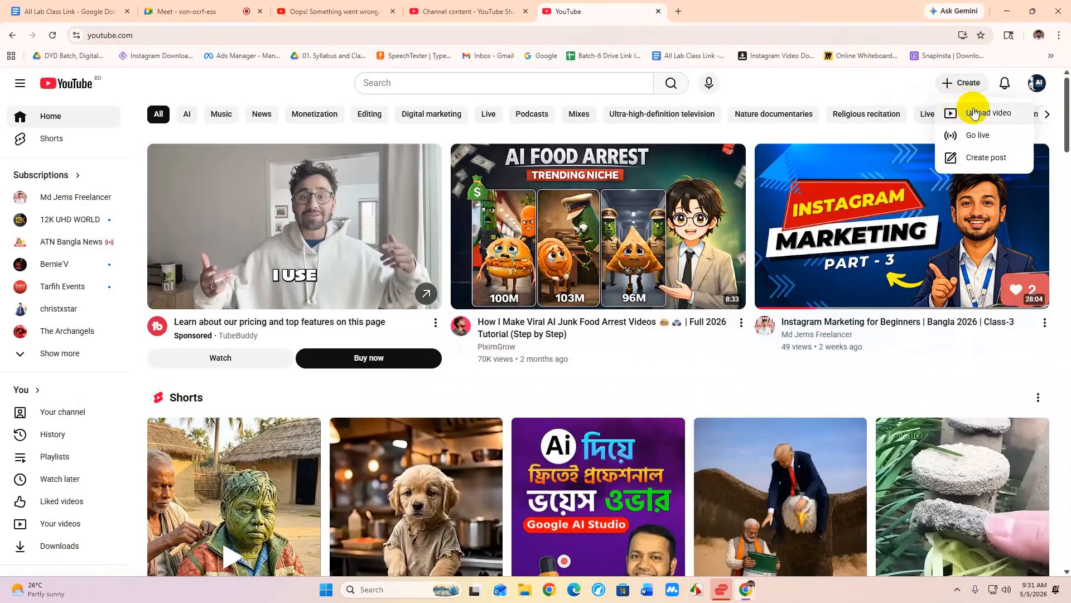
pyautogui.click(975, 110)
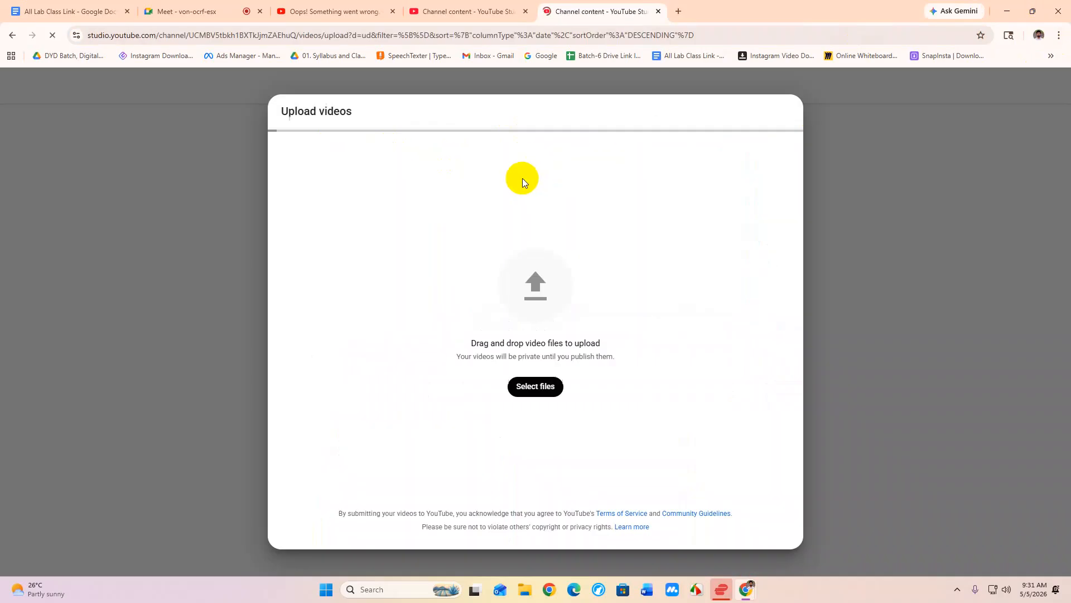
pyautogui.click(546, 400)
pyautogui.click(332, 129)
pyautogui.click(477, 352)
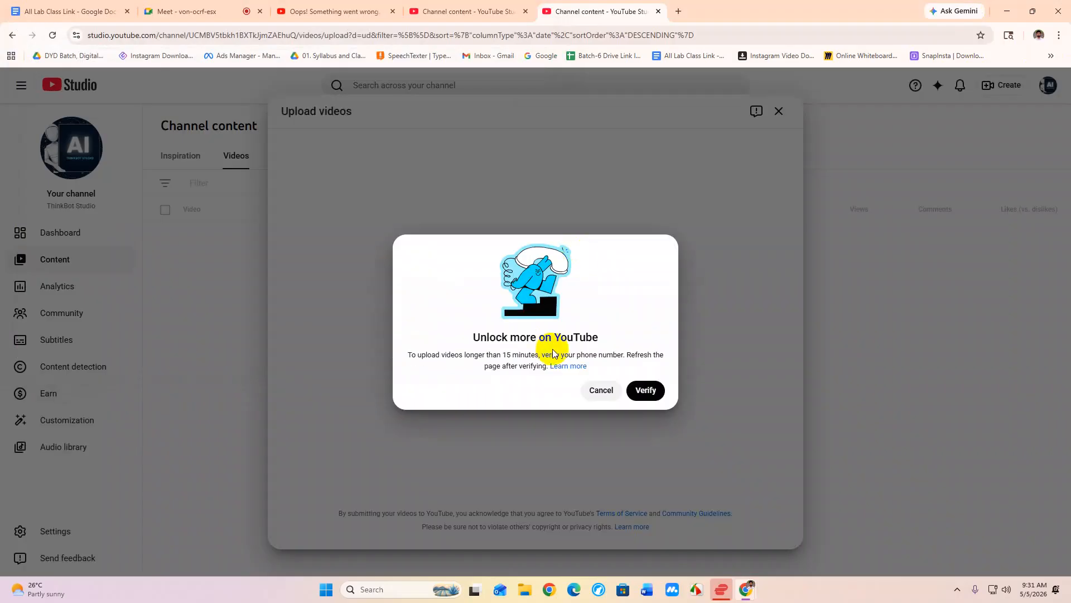
pyautogui.click(606, 396)
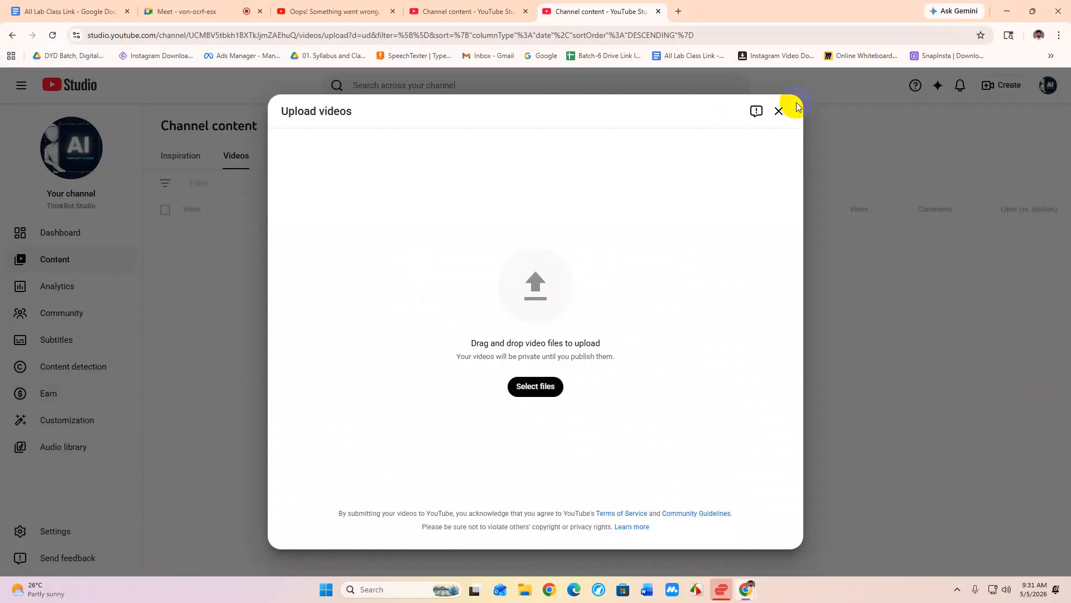
pyautogui.click(778, 112)
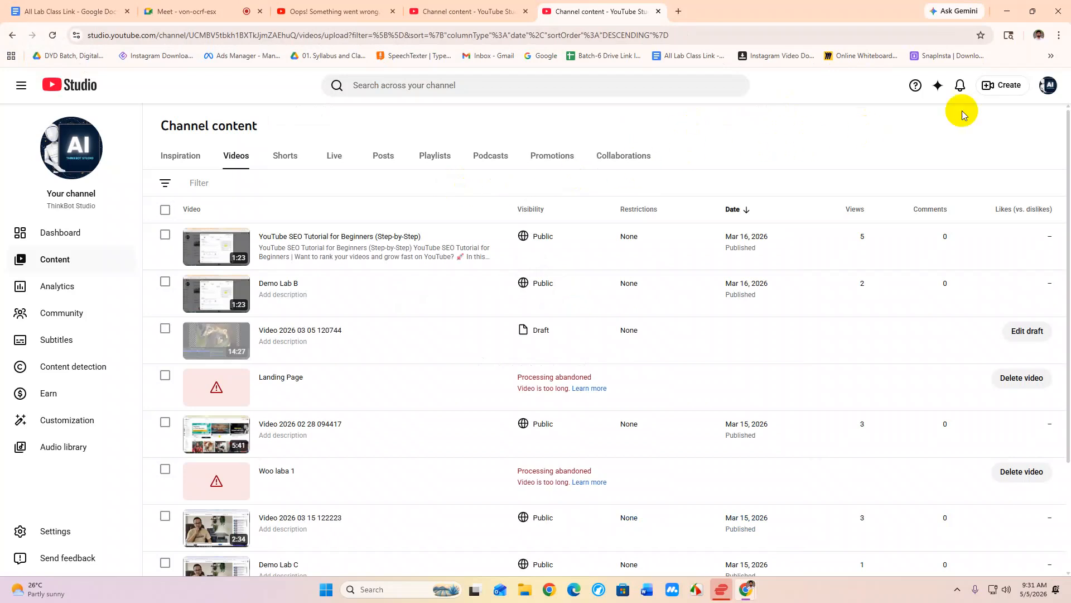
# - Switch YouTube Studio to the editor channel with 1,040 subscribers
pyautogui.click(1048, 85)
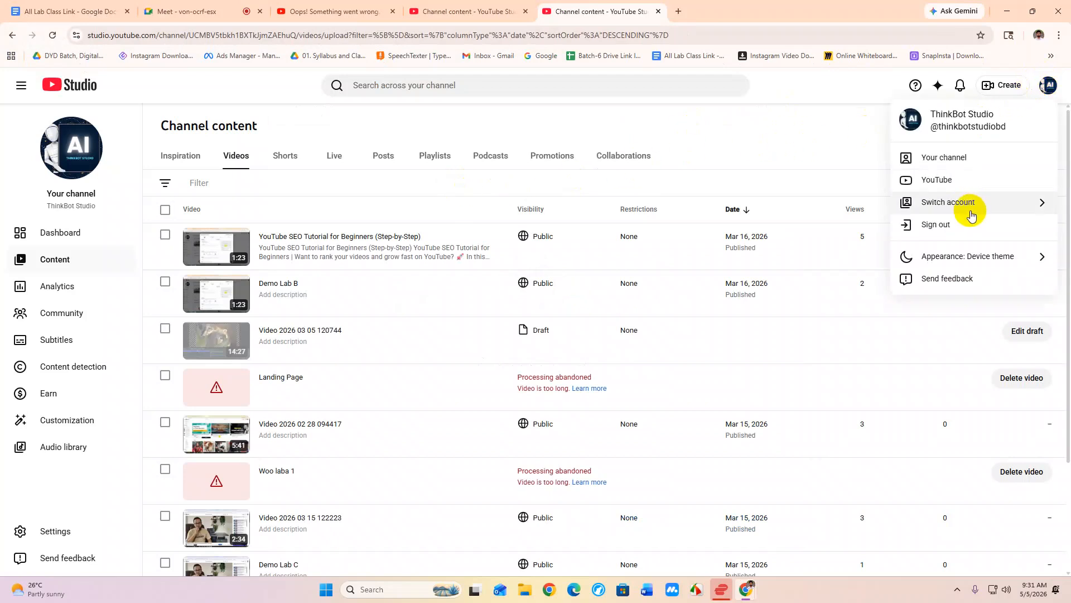
pyautogui.click(969, 206)
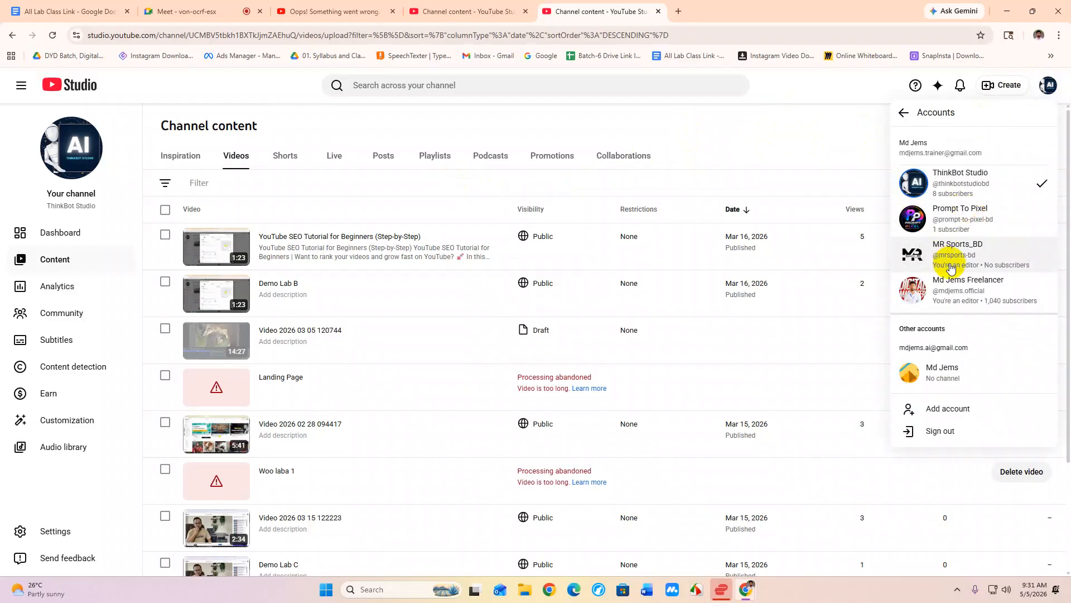
pyautogui.click(956, 291)
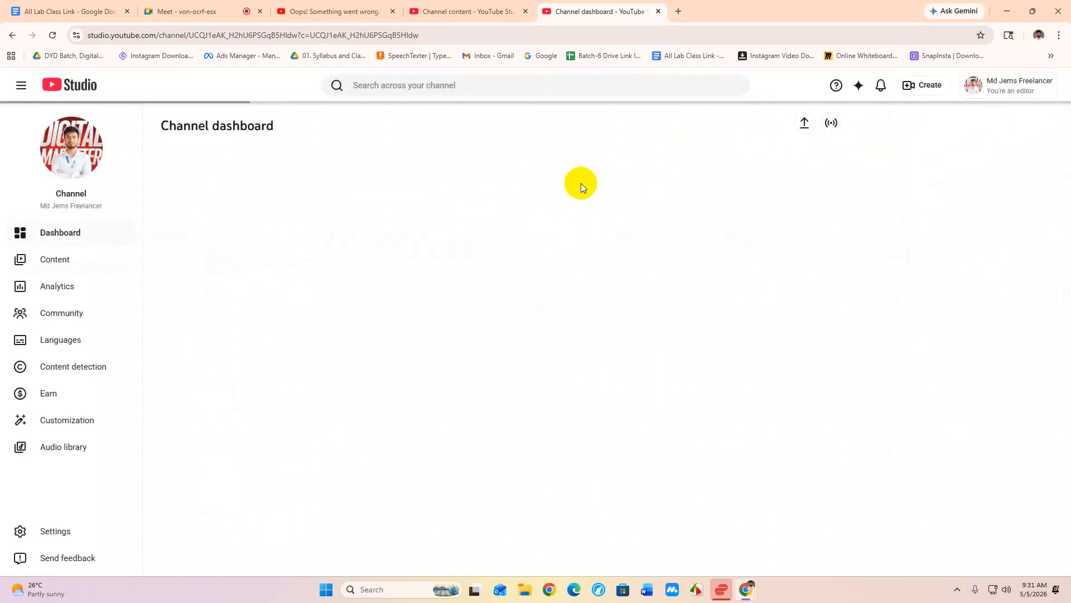
# - Upload Video_2026-05-04_153111.mp4 from Downloads to the editor channel, bringing up its Details form
pyautogui.click(930, 89)
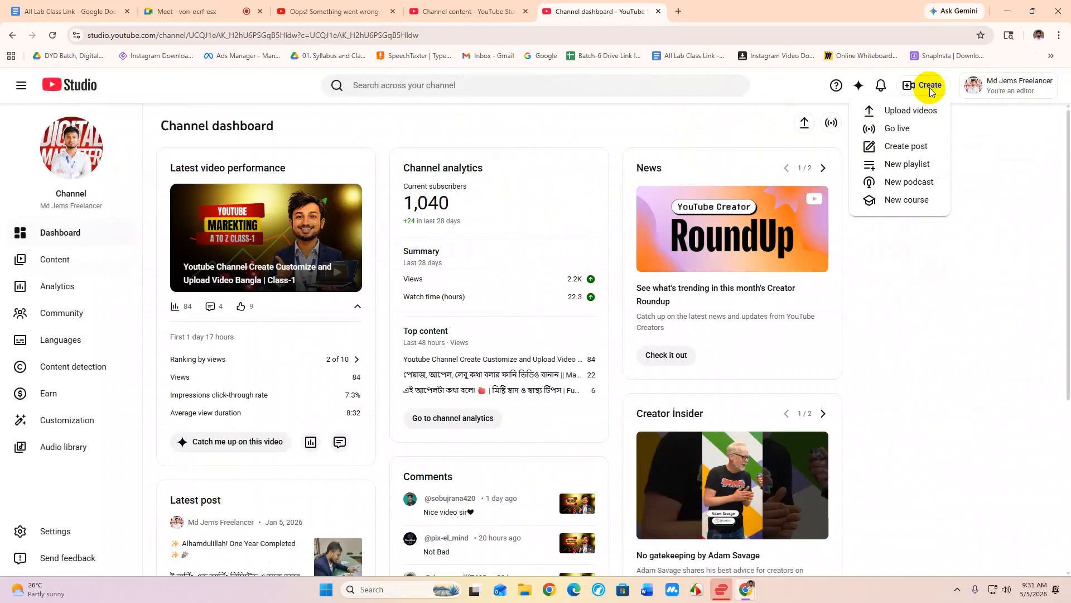
pyautogui.click(913, 111)
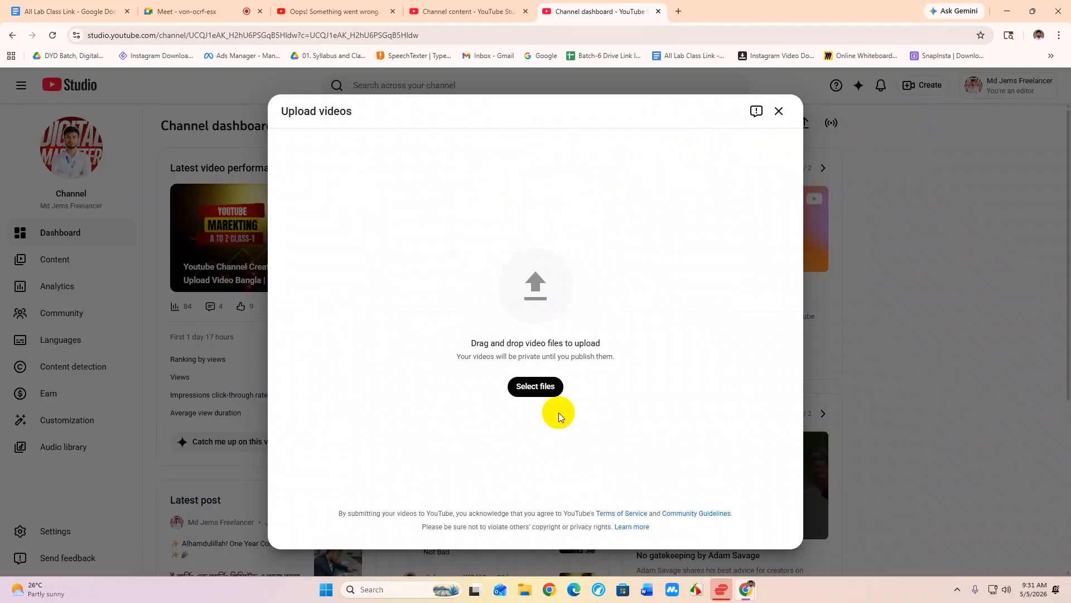
pyautogui.click(779, 111)
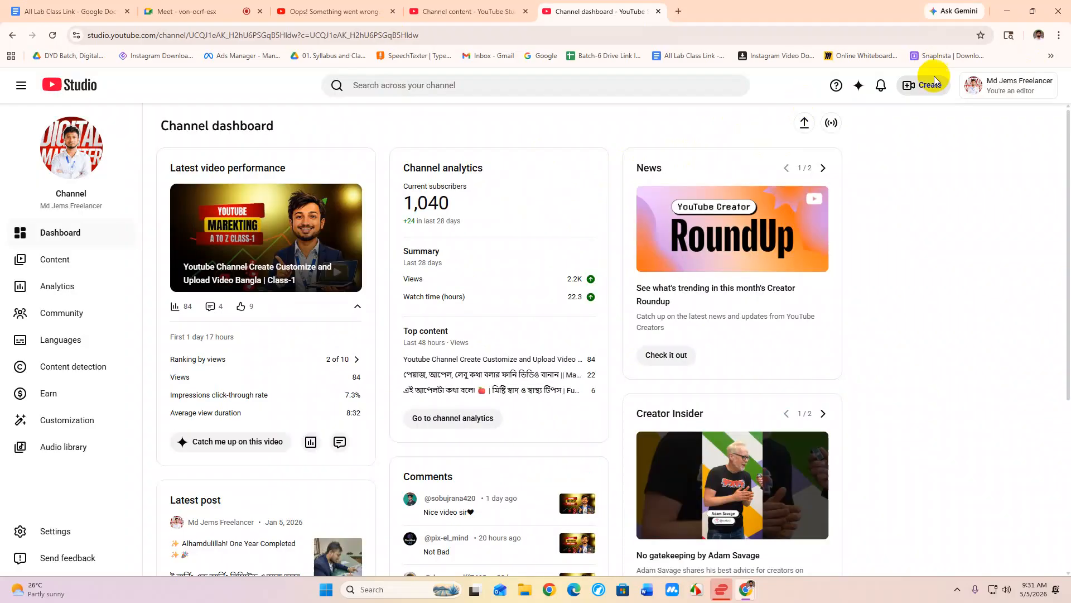
pyautogui.click(927, 88)
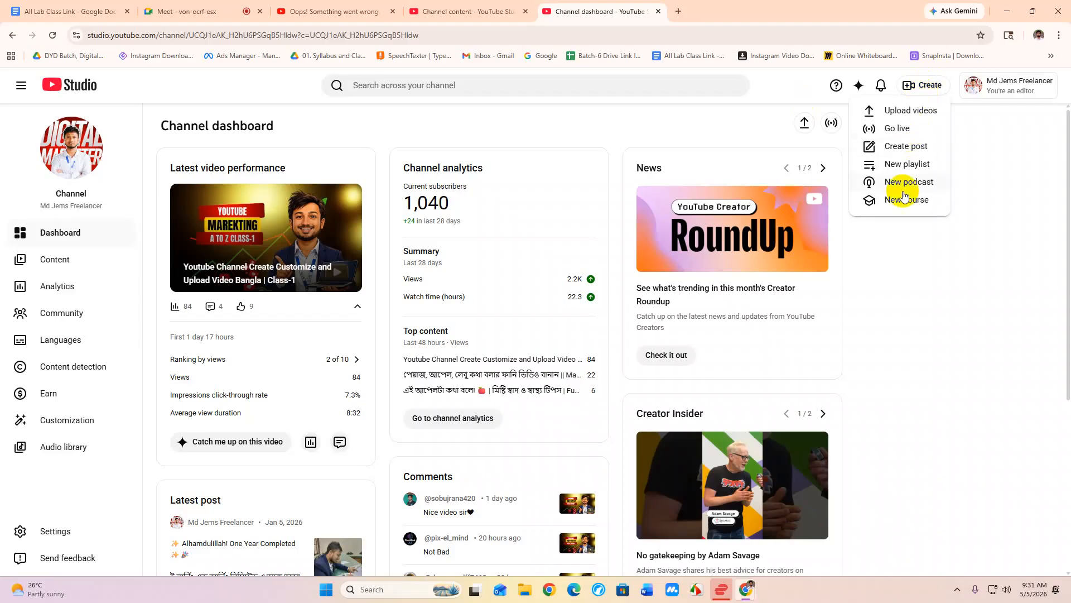
pyautogui.click(904, 113)
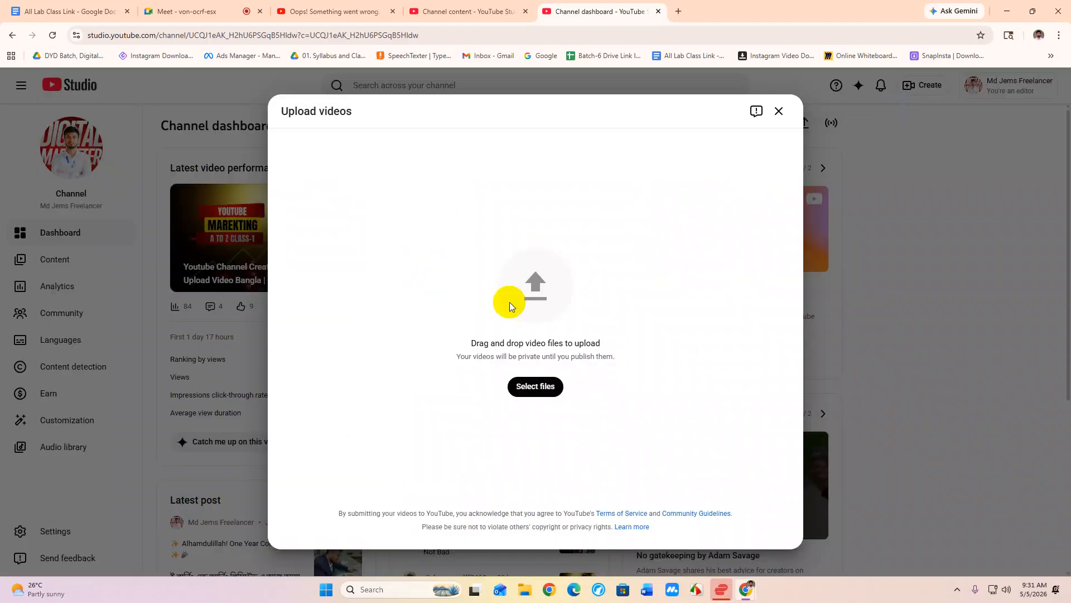
pyautogui.click(542, 386)
pyautogui.click(203, 121)
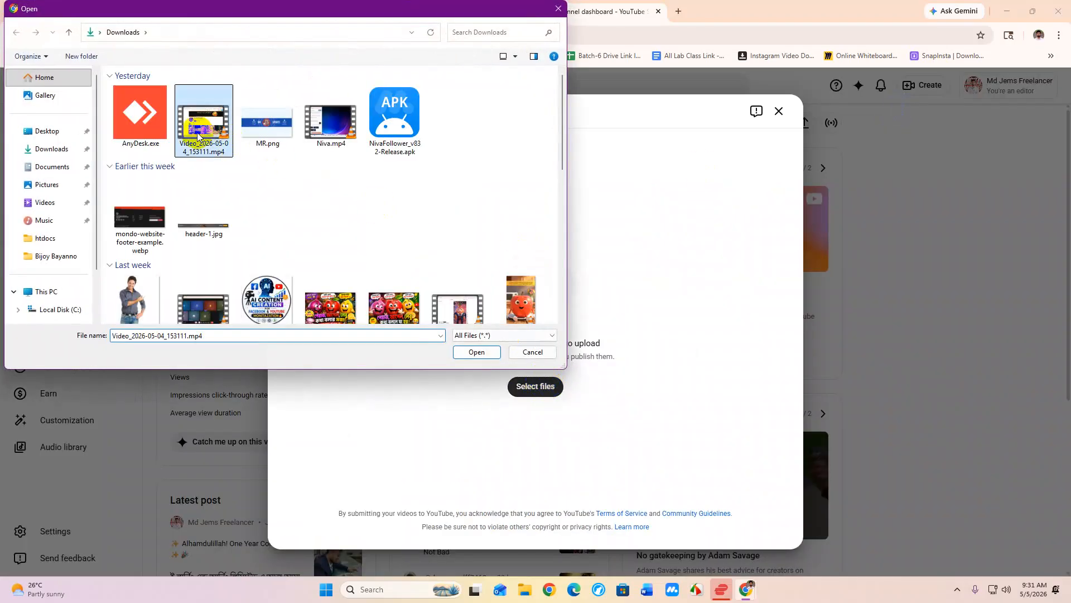
pyautogui.click(480, 351)
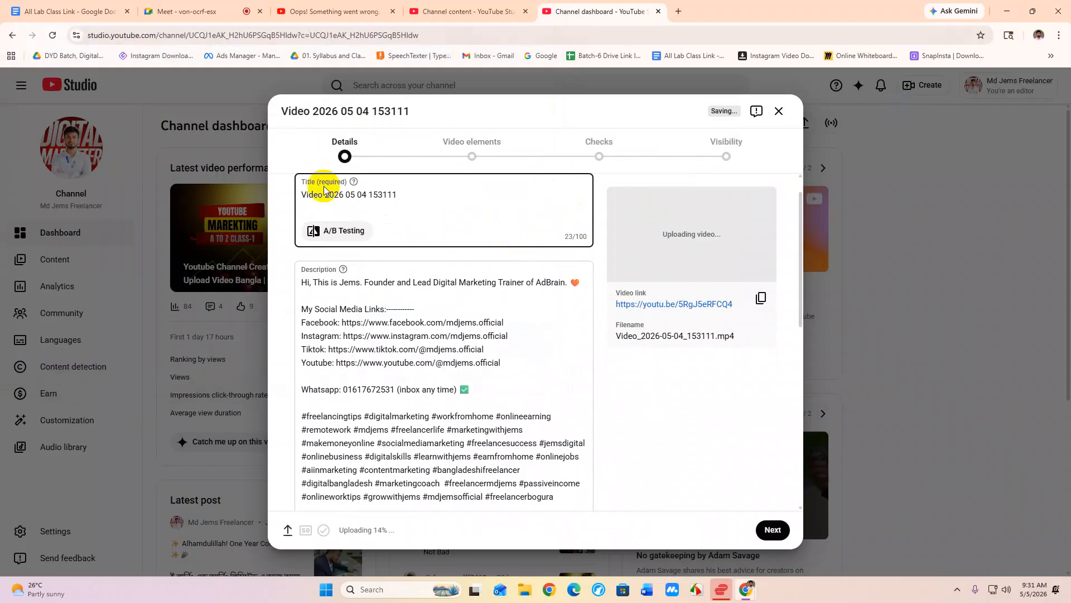
pyautogui.scroll(1, 357, 213)
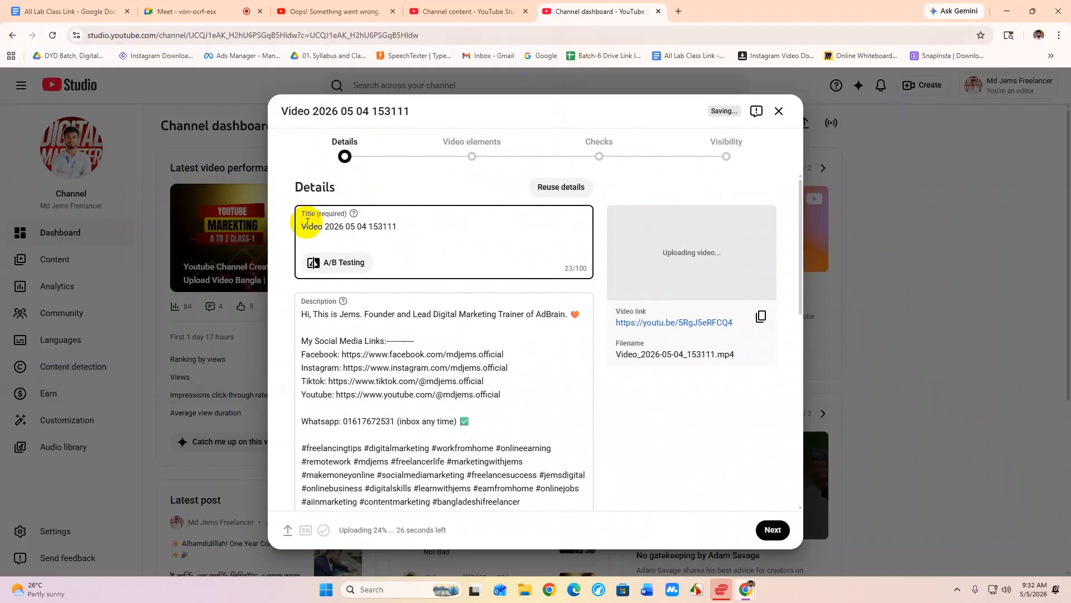
pyautogui.click(393, 222)
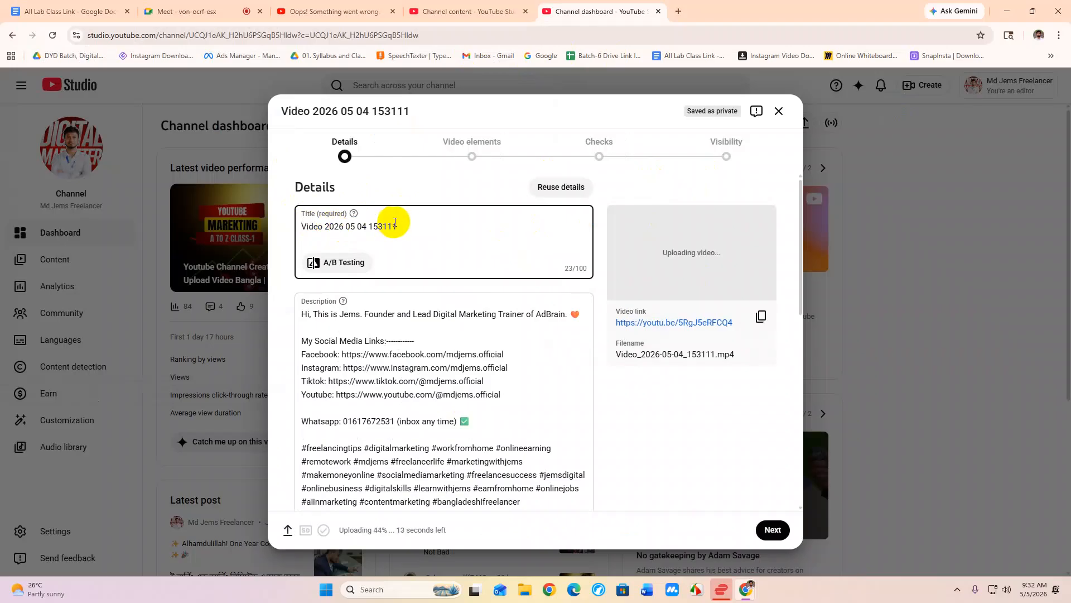
pyautogui.press('Home')
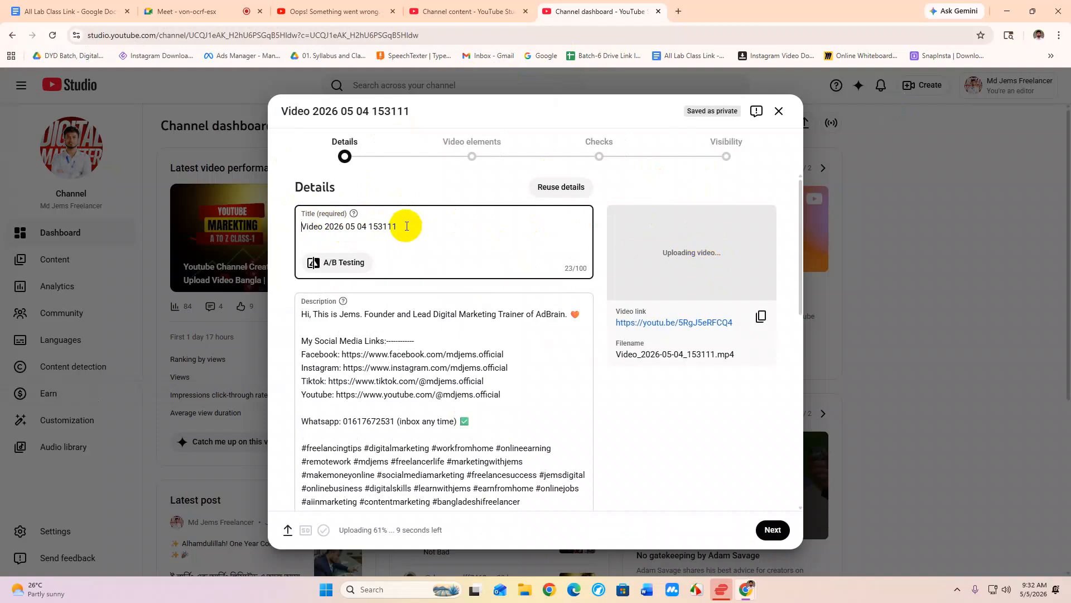
pyautogui.moveTo(302, 312); pyautogui.dragTo(519, 371)
pyautogui.scroll(1, 510, 363)
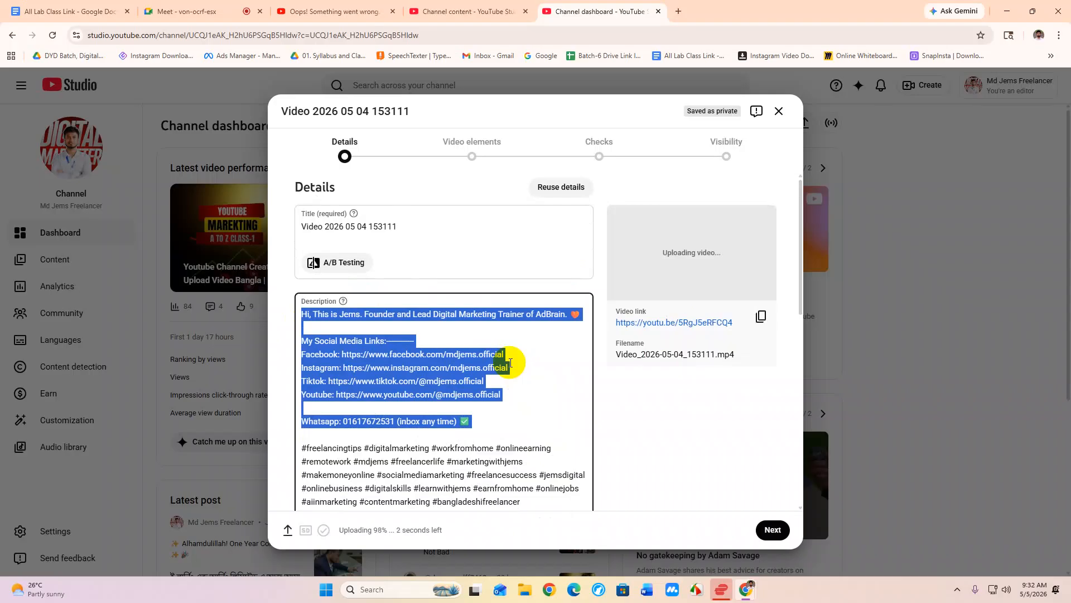
pyautogui.click(509, 366)
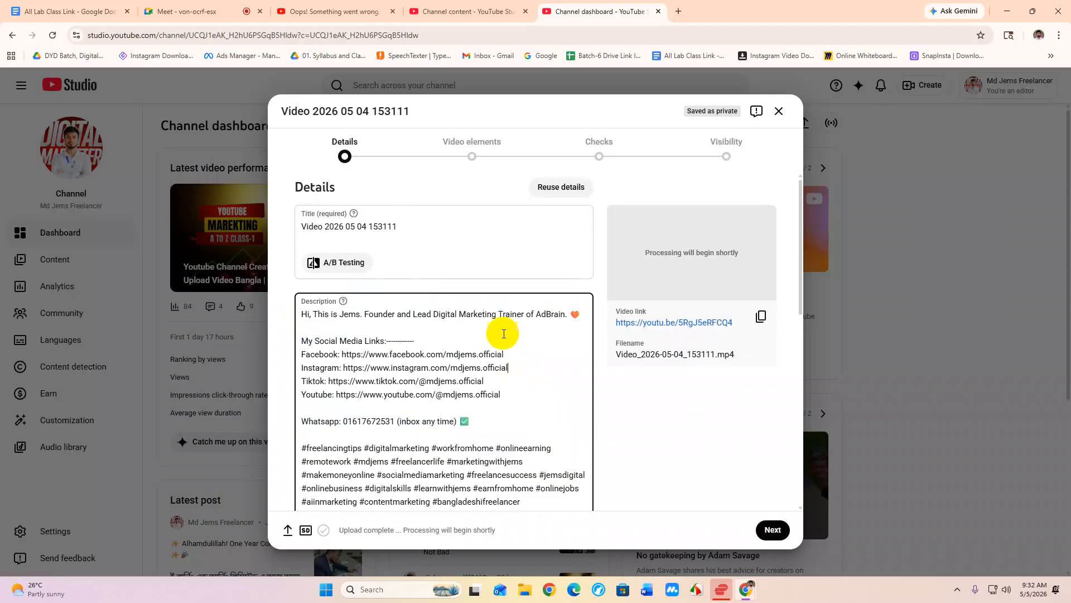
pyautogui.scroll(-2, 504, 333)
pyautogui.scroll(2, 519, 403)
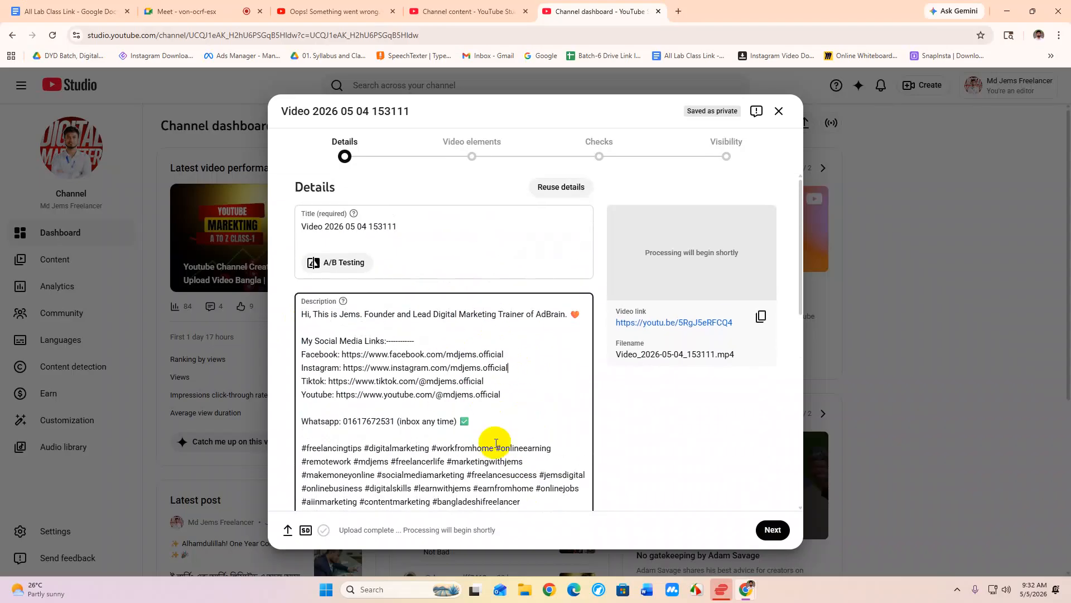
pyautogui.click(301, 314)
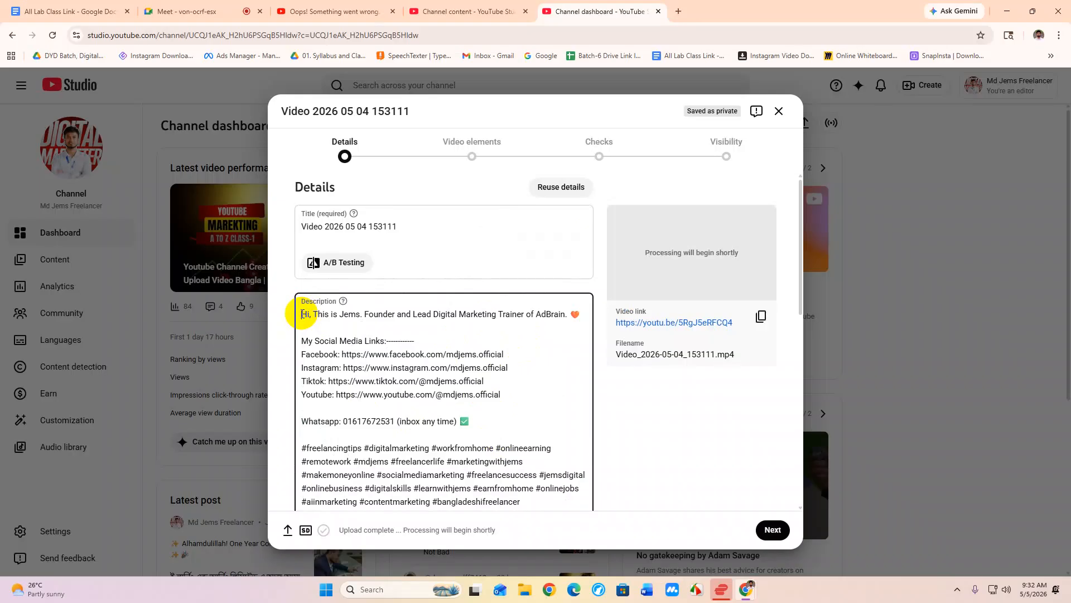
pyautogui.moveTo(403, 226); pyautogui.dragTo(294, 222)
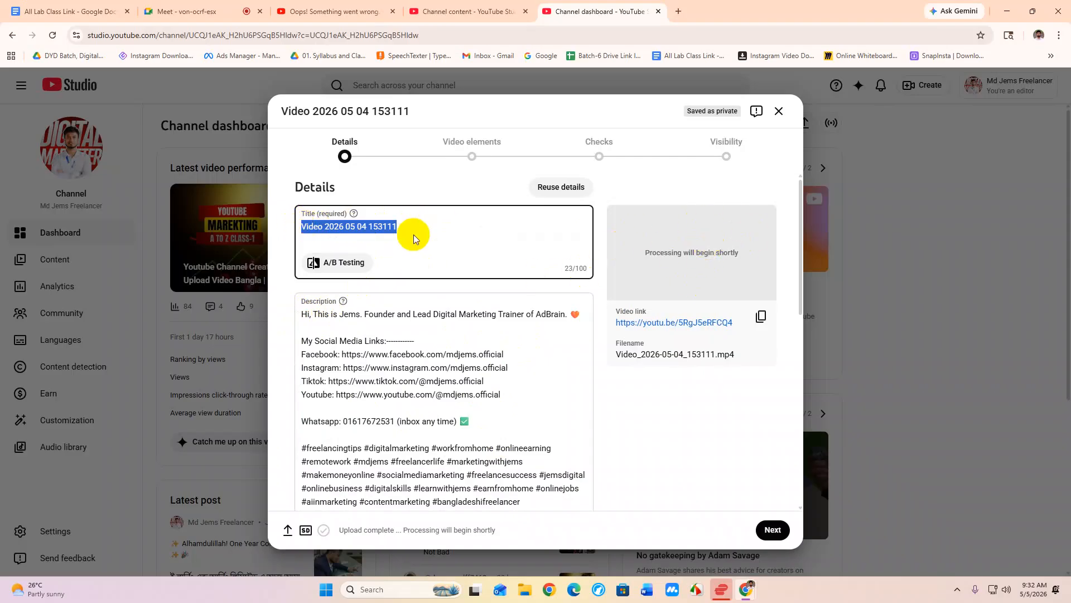
# - Paste the copied class title into Title and replace the selected words with 'and'
pyautogui.press('super+v')
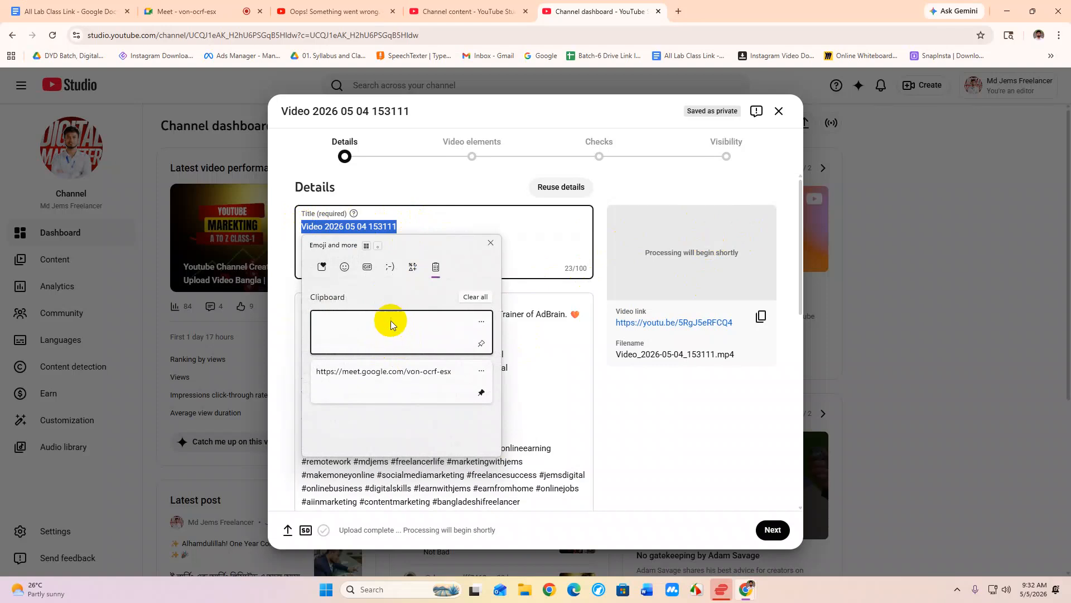
pyautogui.click(391, 320)
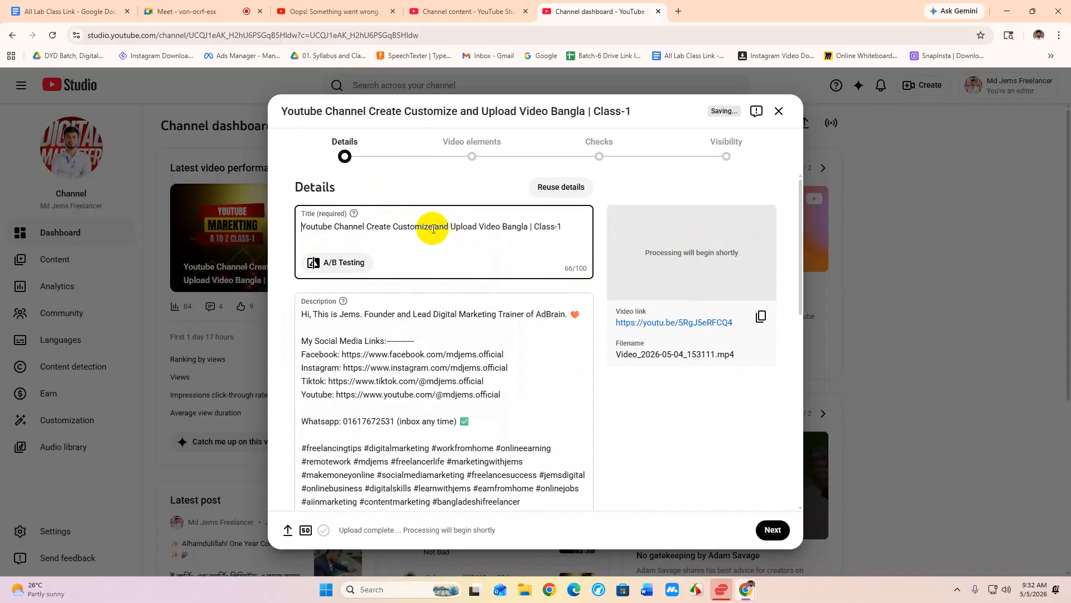
pyautogui.moveTo(434, 228); pyautogui.dragTo(503, 229)
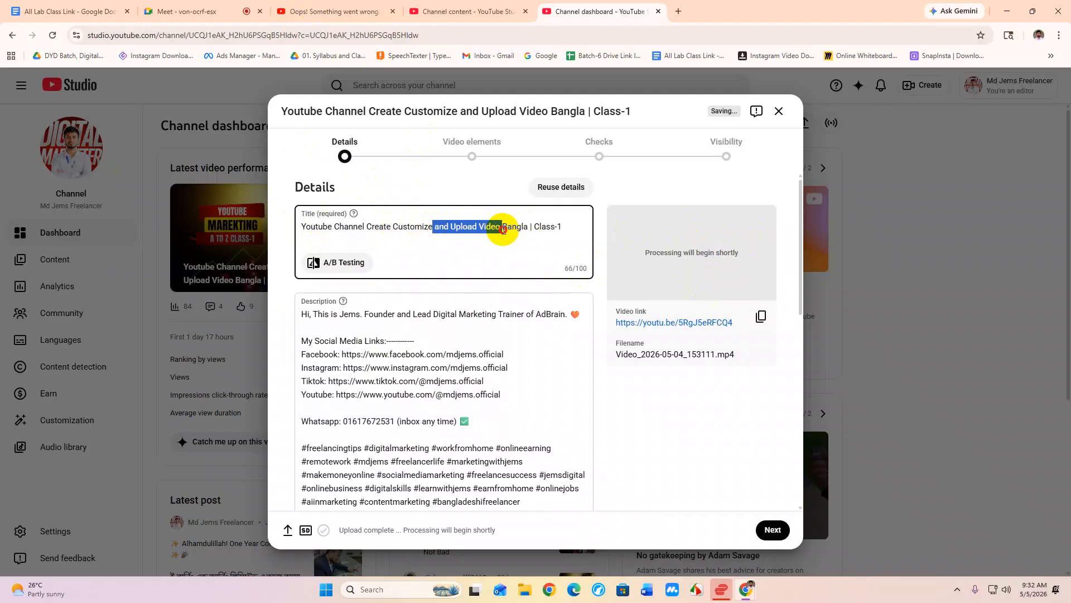
pyautogui.press('BackSpace')
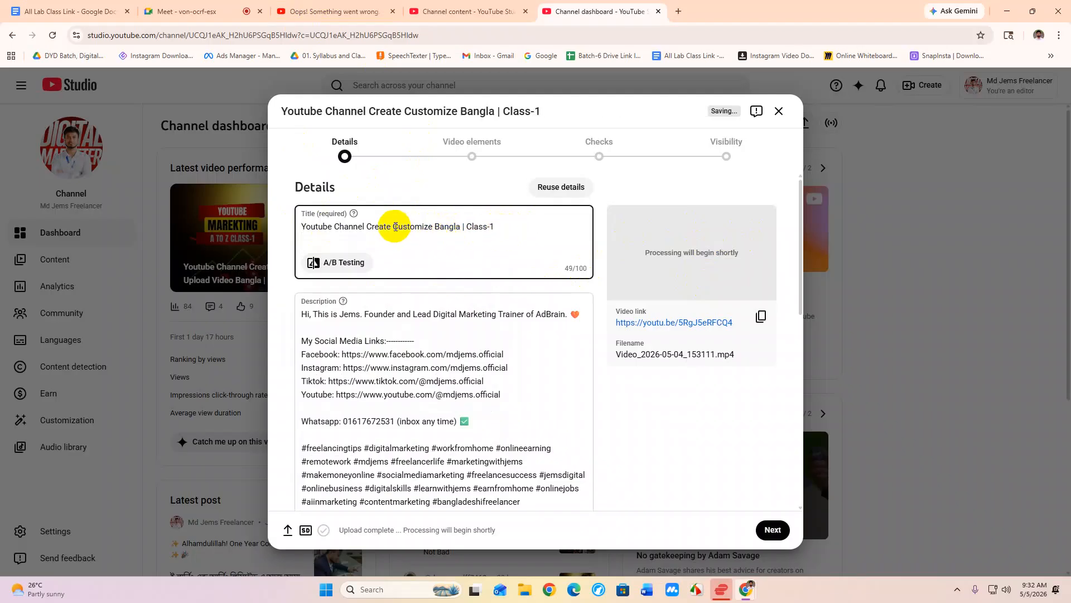
pyautogui.write('and')
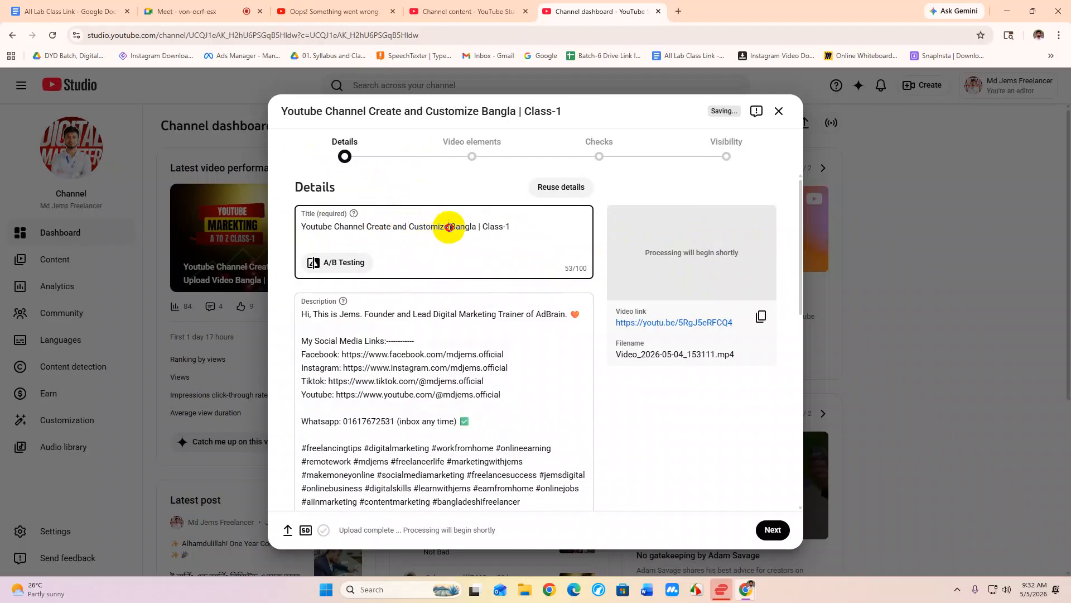
# - Add 'How to Create' at the start of the title
pyautogui.moveTo(510, 226); pyautogui.dragTo(279, 224)
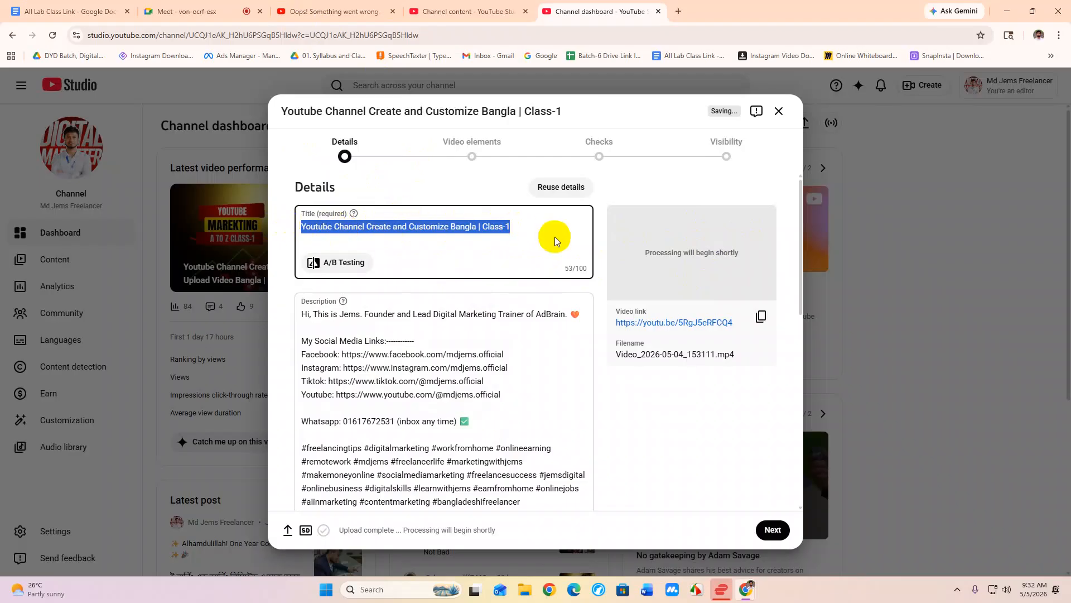
pyautogui.click(530, 226)
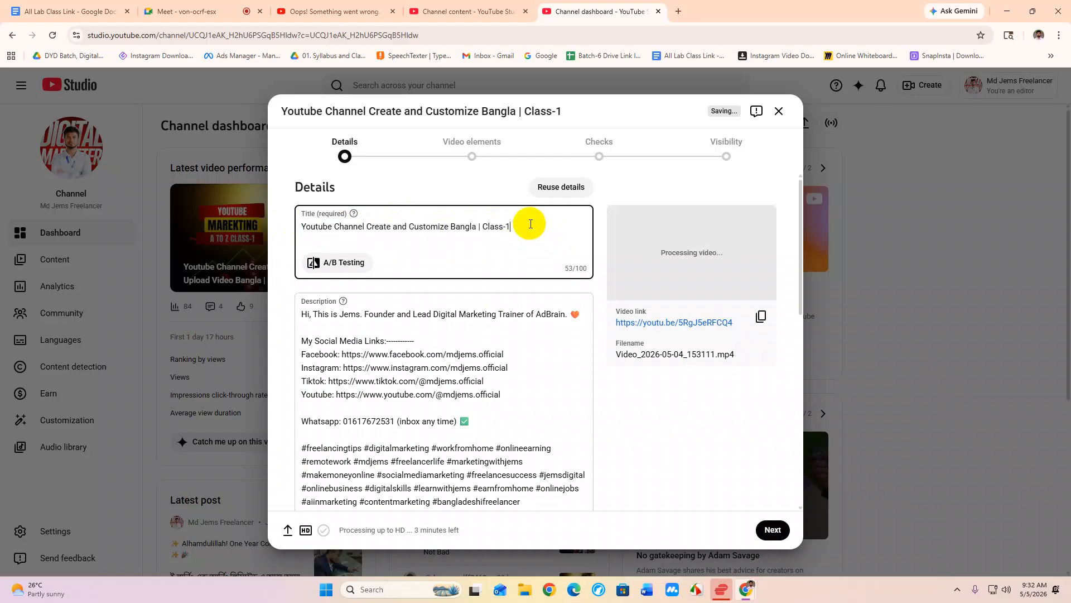
pyautogui.moveTo(509, 226); pyautogui.dragTo(298, 231)
pyautogui.click(382, 226)
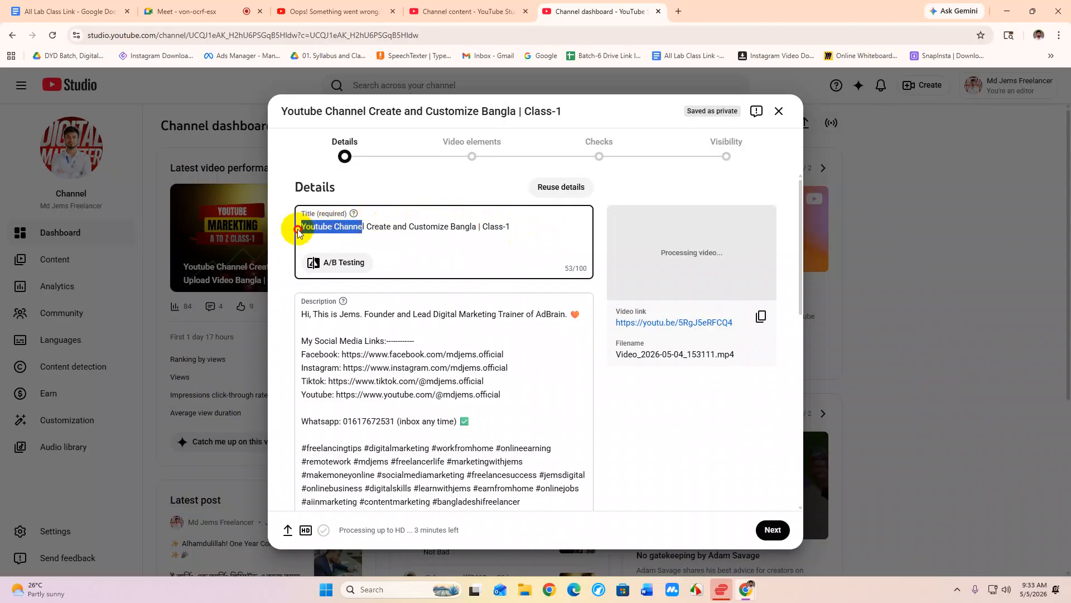
pyautogui.click(360, 227)
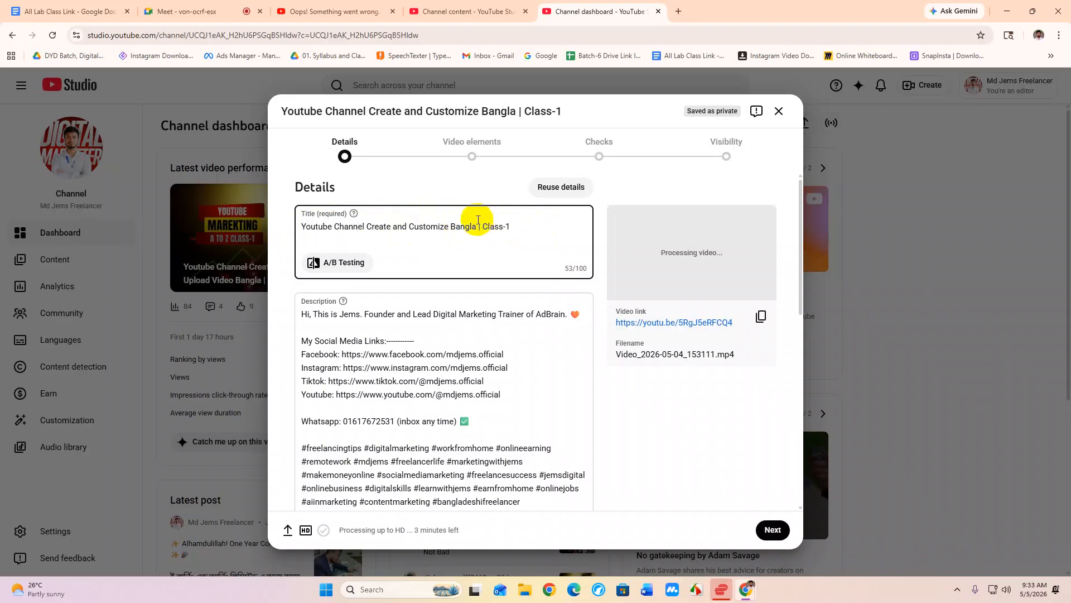
pyautogui.moveTo(402, 229); pyautogui.dragTo(290, 228)
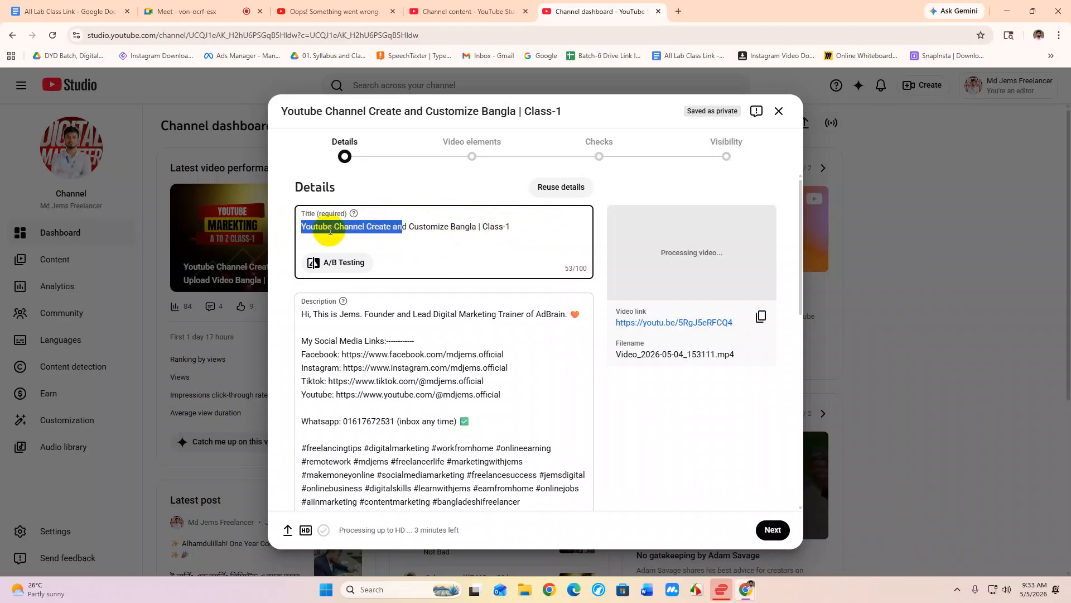
pyautogui.click(502, 227)
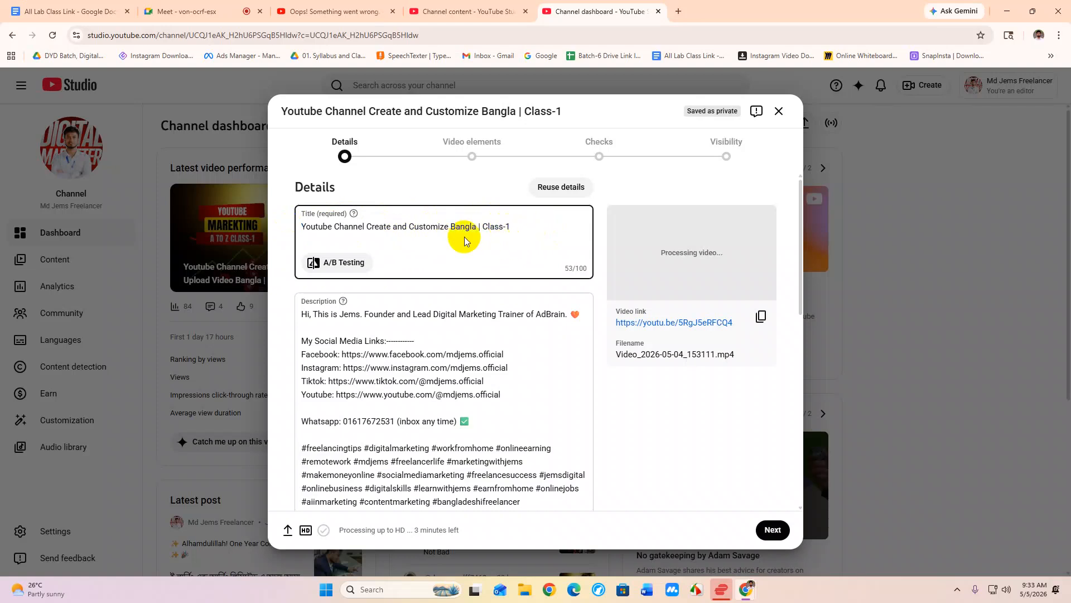
pyautogui.moveTo(299, 226); pyautogui.dragTo(389, 229)
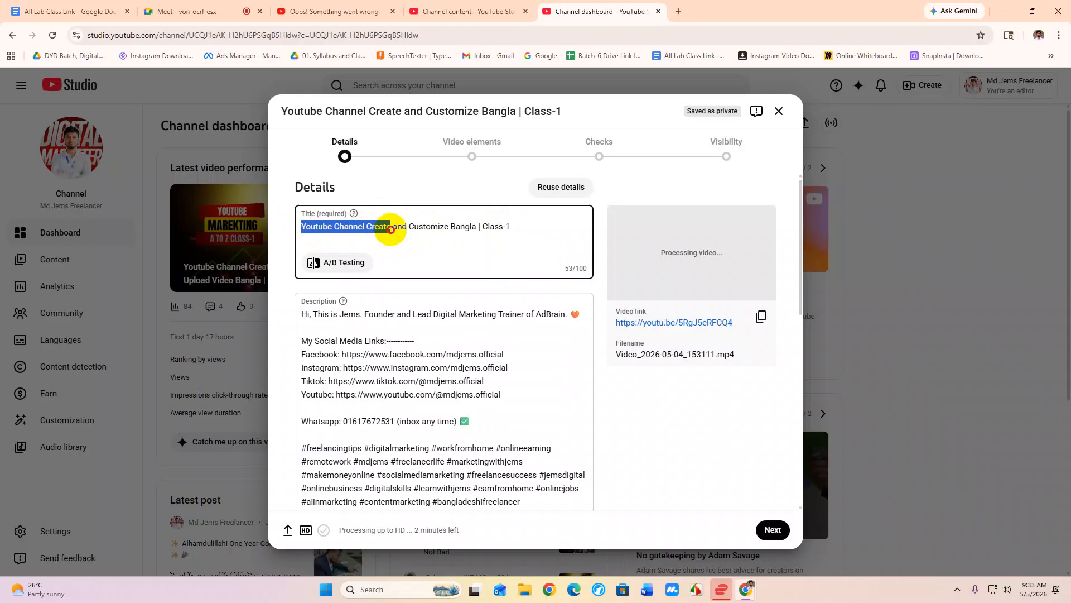
pyautogui.click(301, 230)
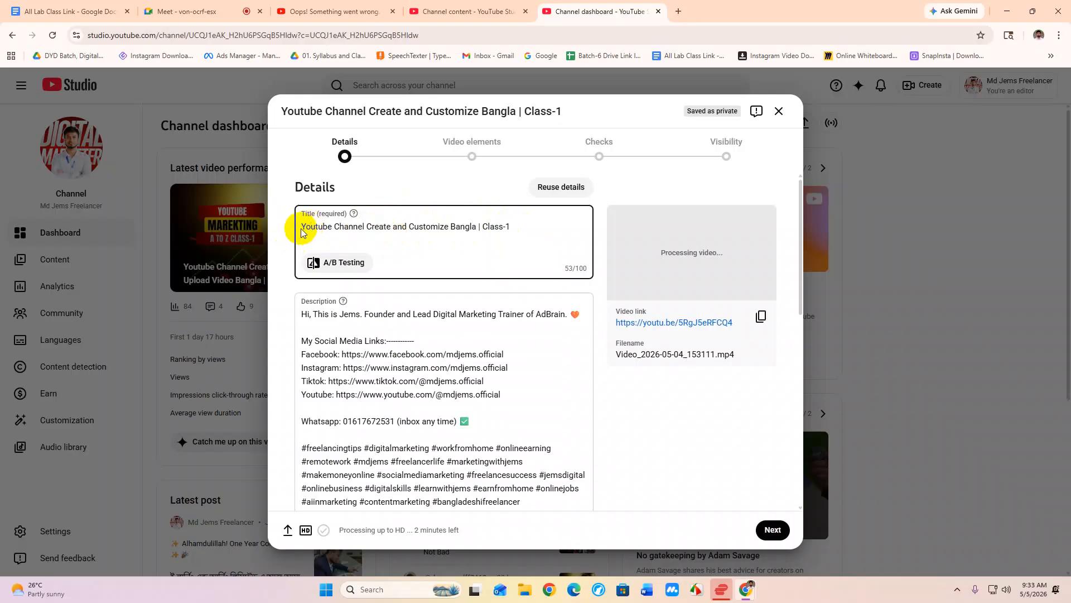
pyautogui.click(301, 227)
pyautogui.write('How to')
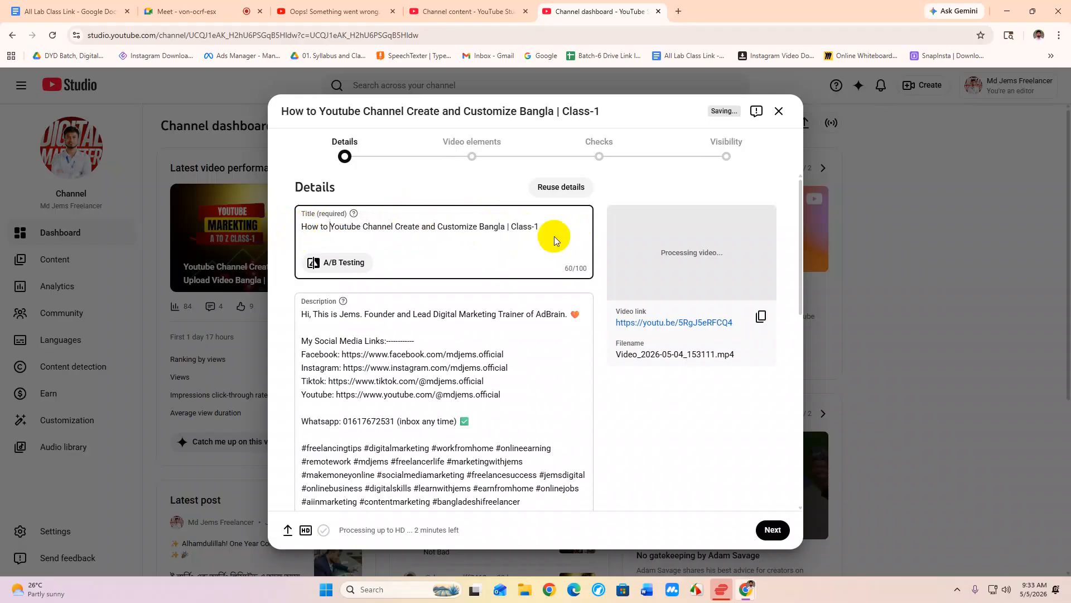
pyautogui.click(345, 225)
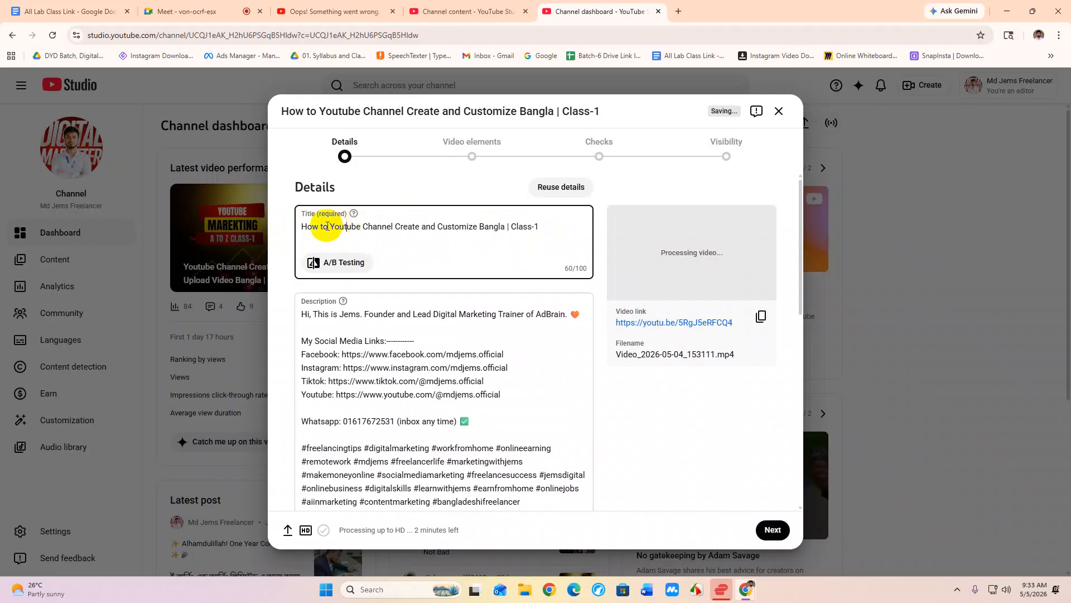
pyautogui.click(328, 226)
pyautogui.write('Cret')
pyautogui.press('BackSpace')
pyautogui.write('ate')
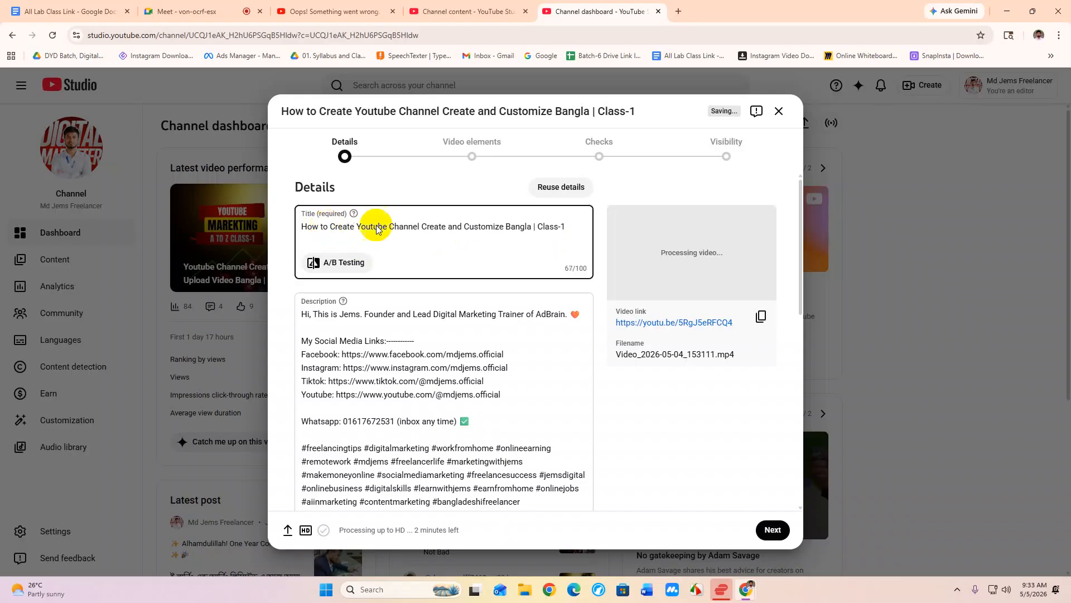
# - Delete the duplicate 'Create' and change 'Customize' to 'Customization' in the title
pyautogui.moveTo(421, 226); pyautogui.dragTo(447, 228)
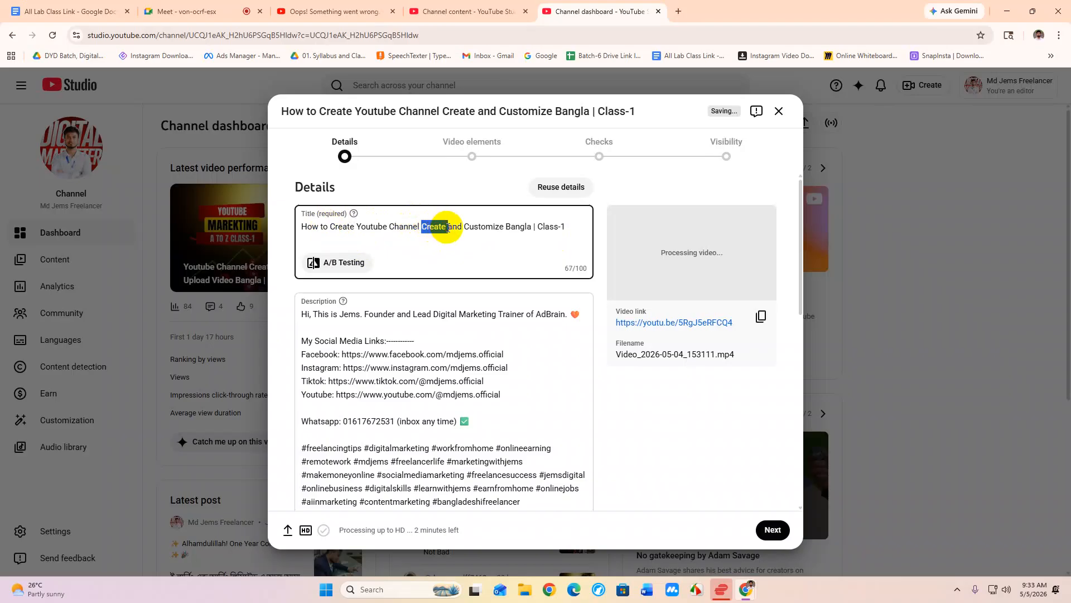
pyautogui.press('BackSpace')
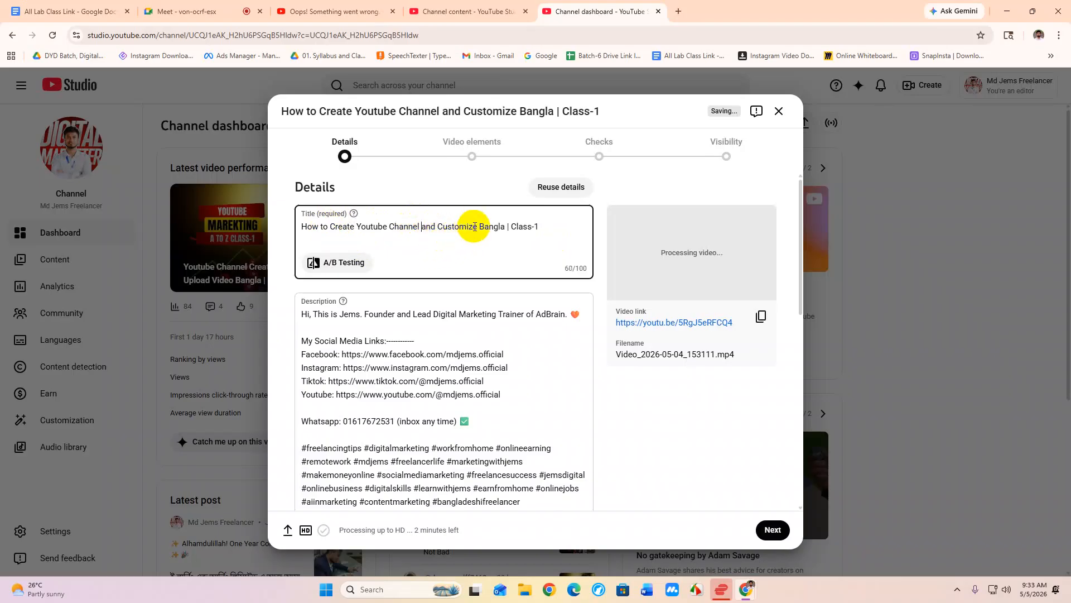
pyautogui.click(477, 228)
pyautogui.press('BackSpace')
pyautogui.write('ato')
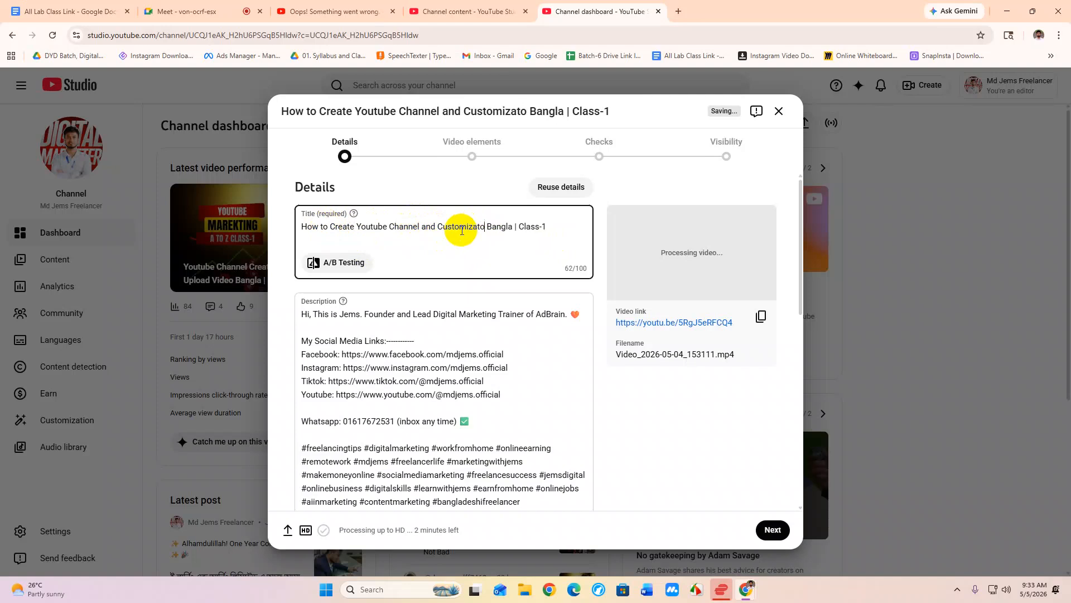
pyautogui.press('BackSpace')
pyautogui.write('ion')
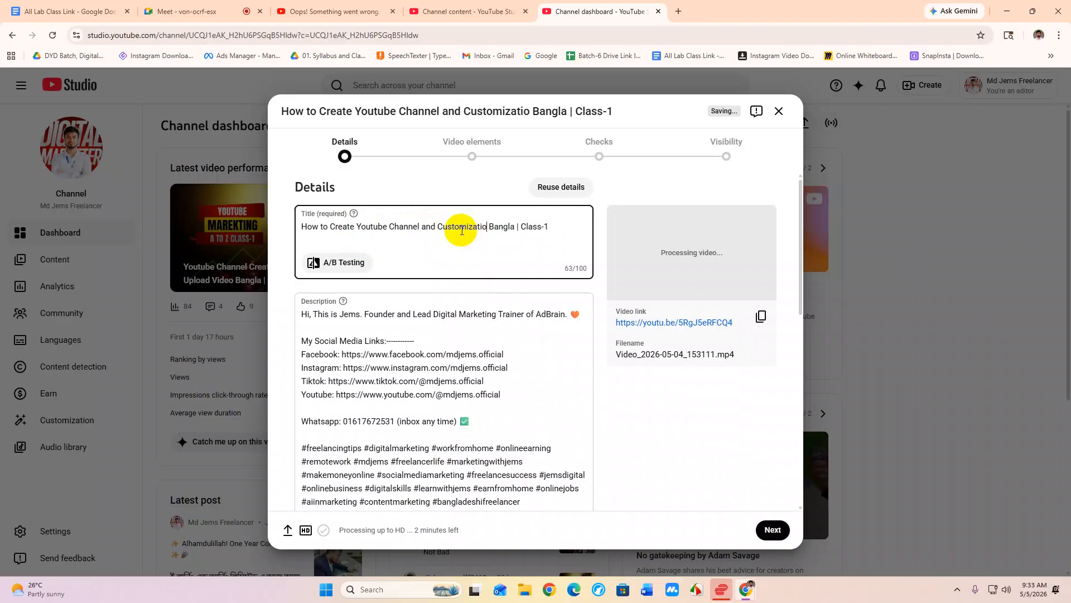
pyautogui.tripleClick(299, 229)
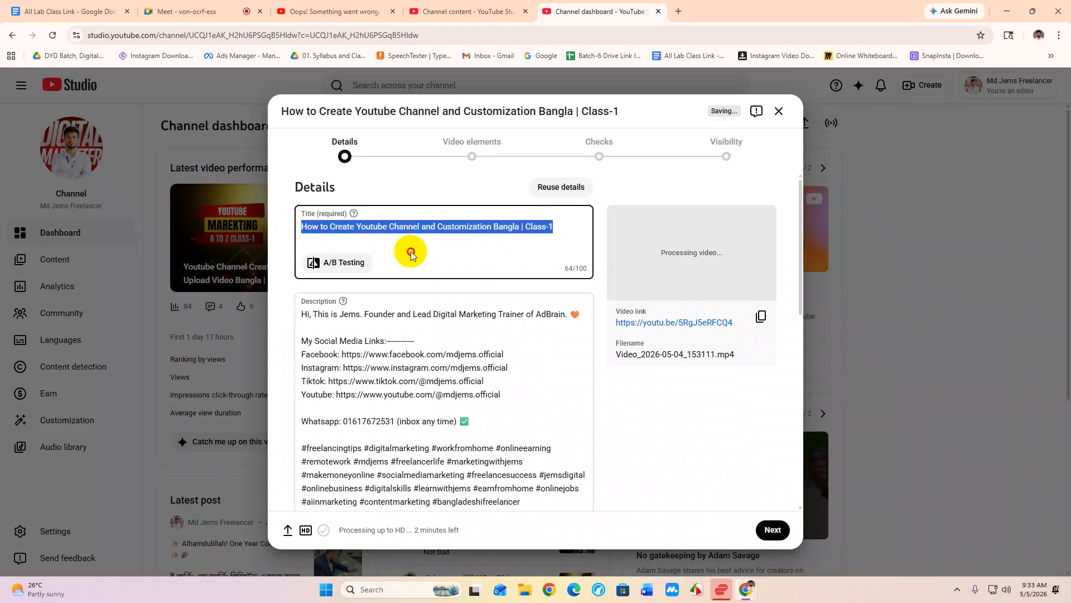
pyautogui.click(552, 226)
pyautogui.scroll(-2, 553, 245)
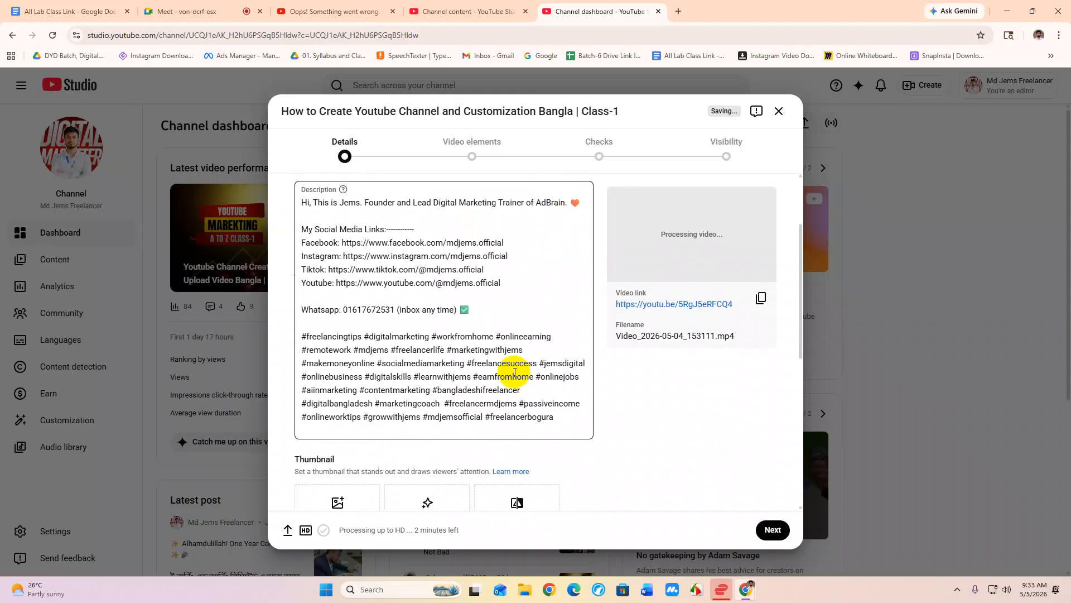
pyautogui.scroll(-3, 515, 371)
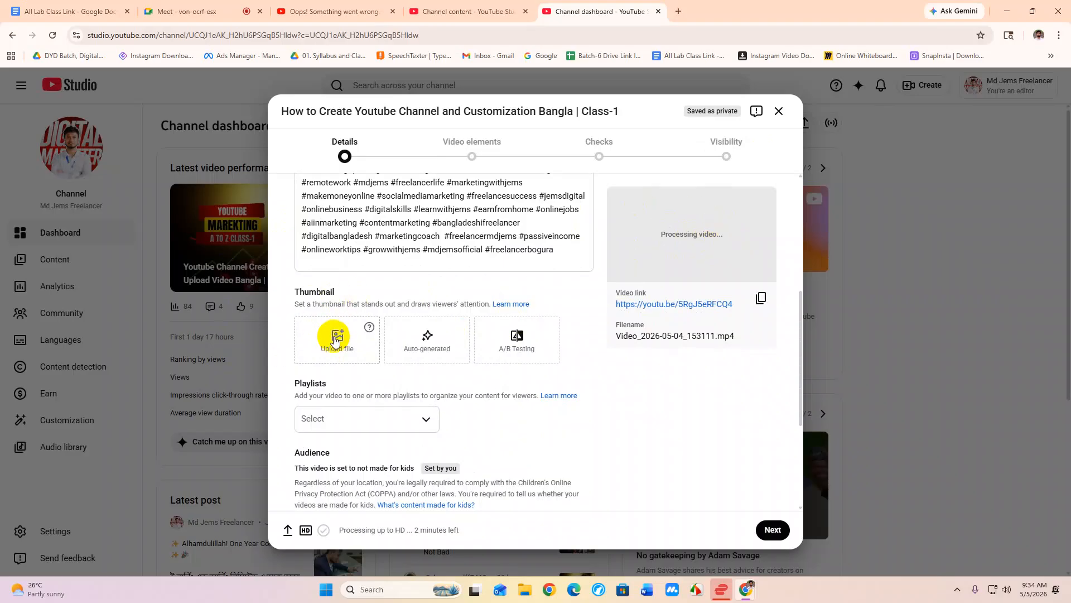
pyautogui.scroll(-2, 335, 340)
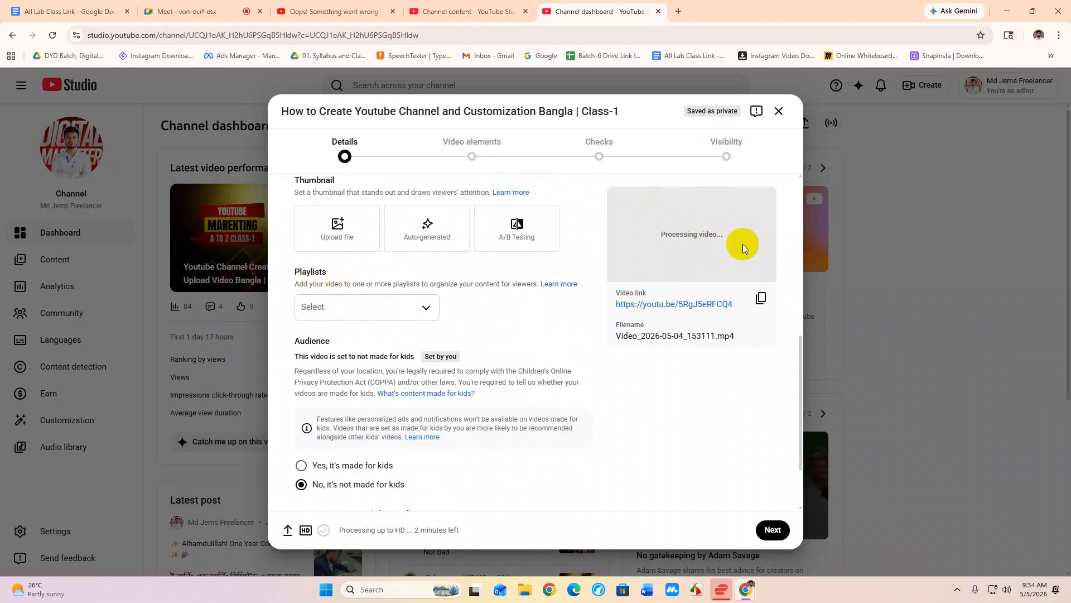
pyautogui.scroll(4, 679, 212)
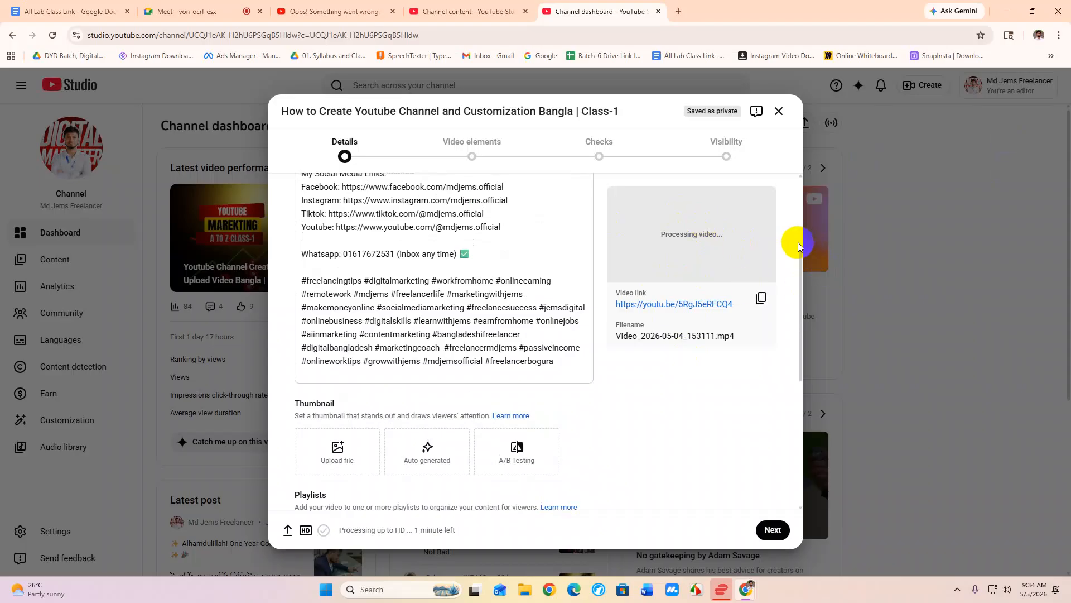
pyautogui.scroll(-3, 433, 278)
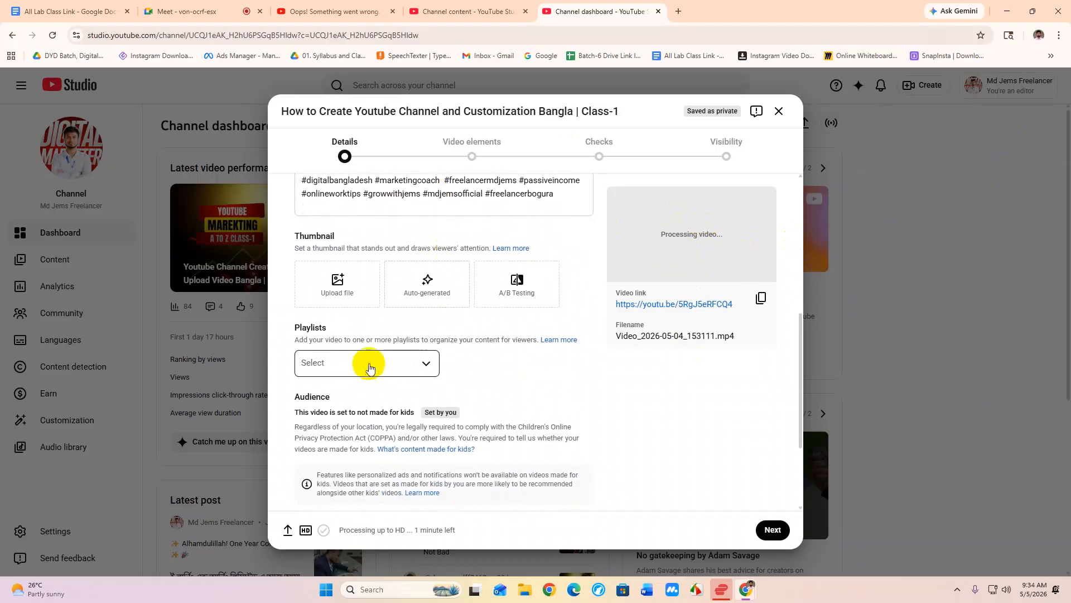
# - Tick 'YouTube Marketing for Beginners | Bangla 2026' in the Playlists dropdown
pyautogui.click(370, 368)
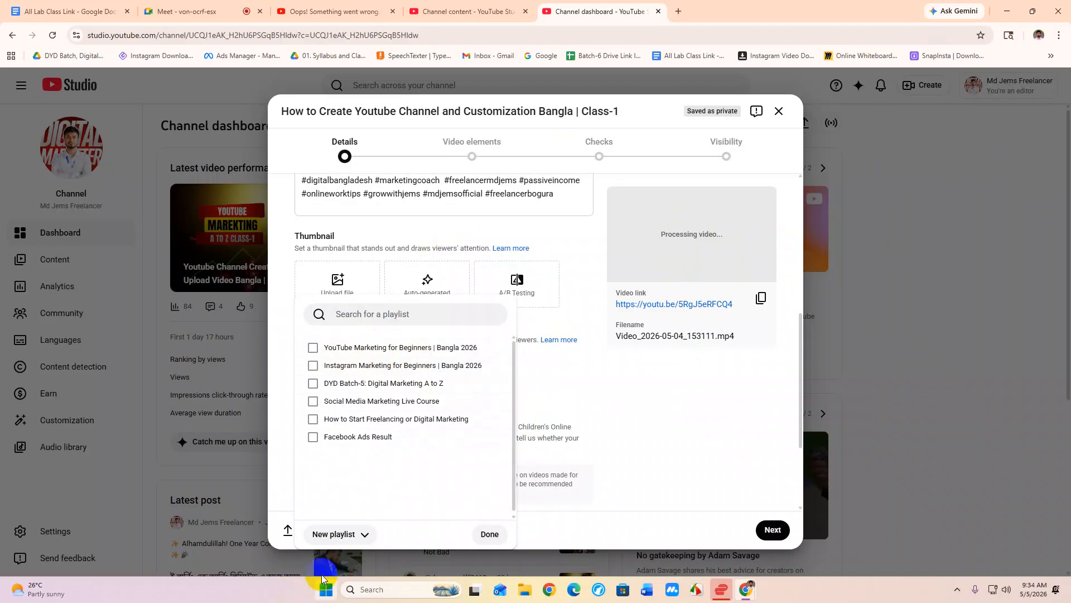
pyautogui.click(333, 541)
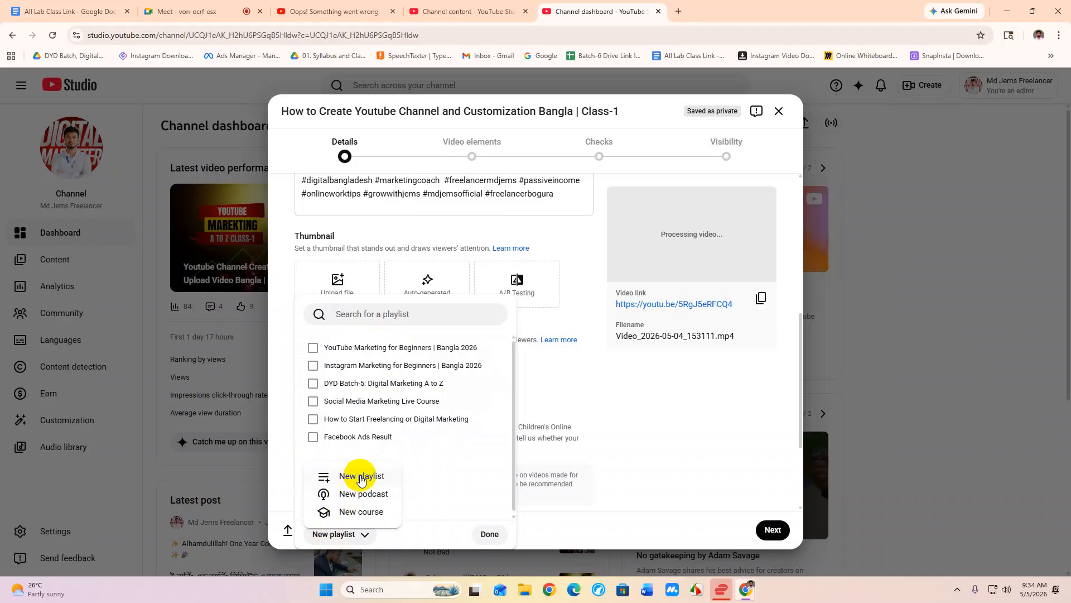
pyautogui.click(480, 463)
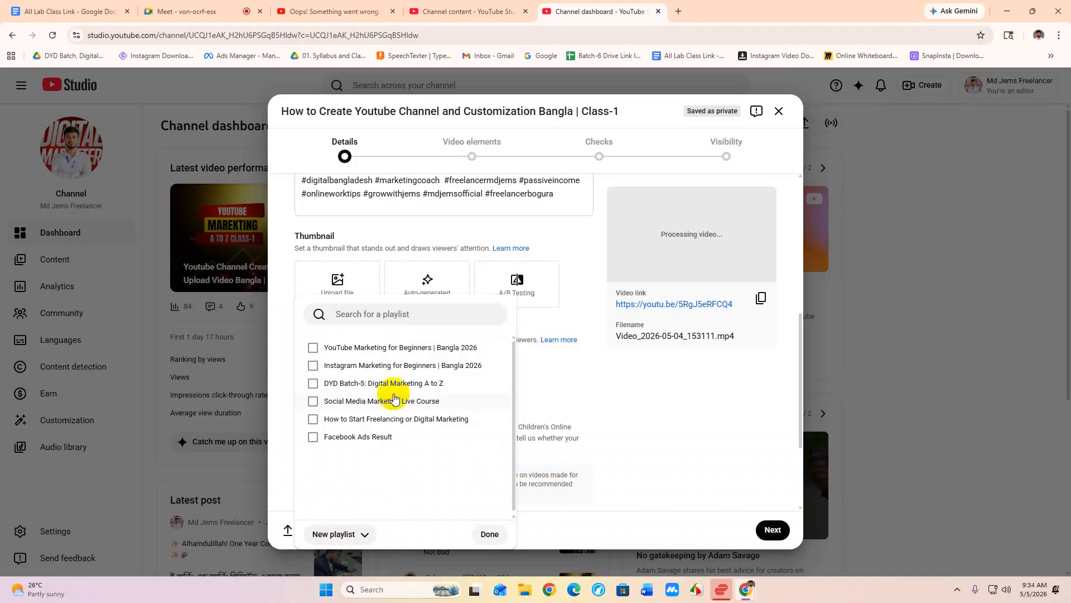
pyautogui.click(314, 348)
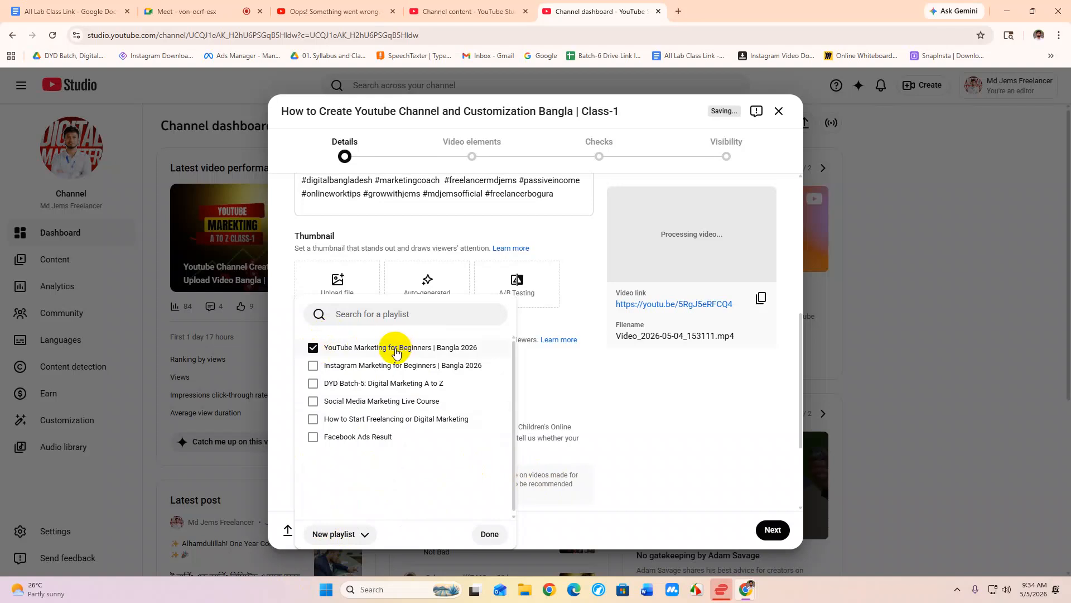
# - Expand Show more and review tags (495/500 characters), license, Education category and comment settings
pyautogui.click(627, 377)
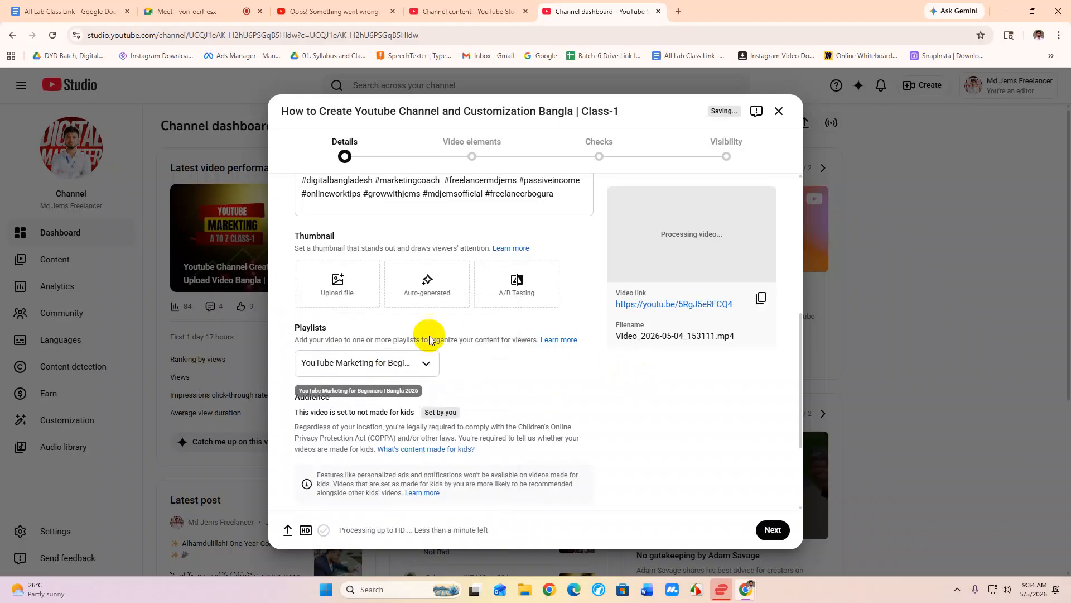
pyautogui.scroll(-1, 474, 254)
pyautogui.scroll(-2, 480, 250)
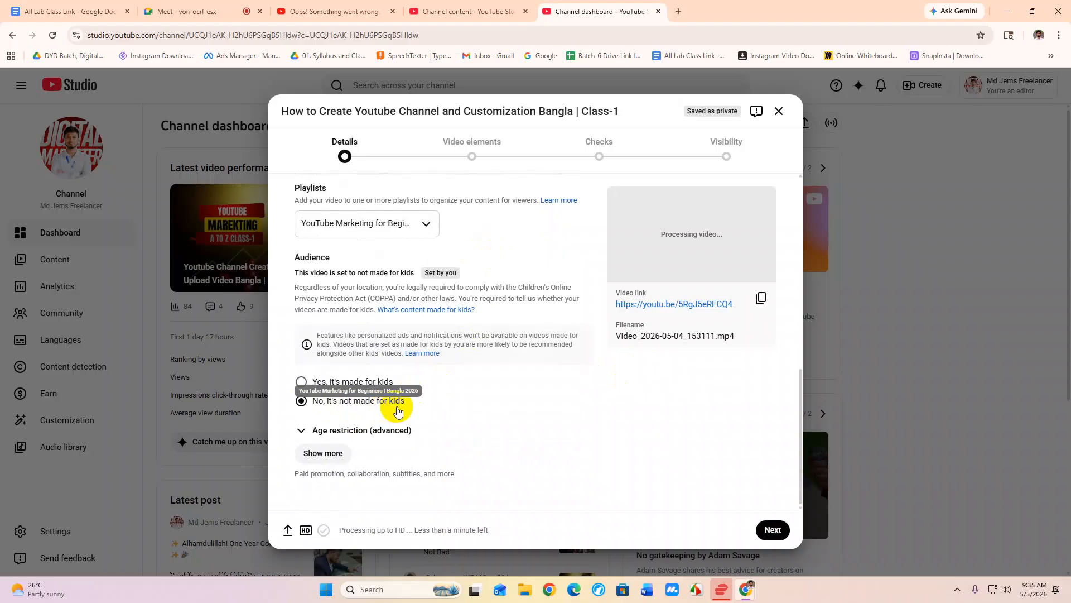
pyautogui.click(328, 456)
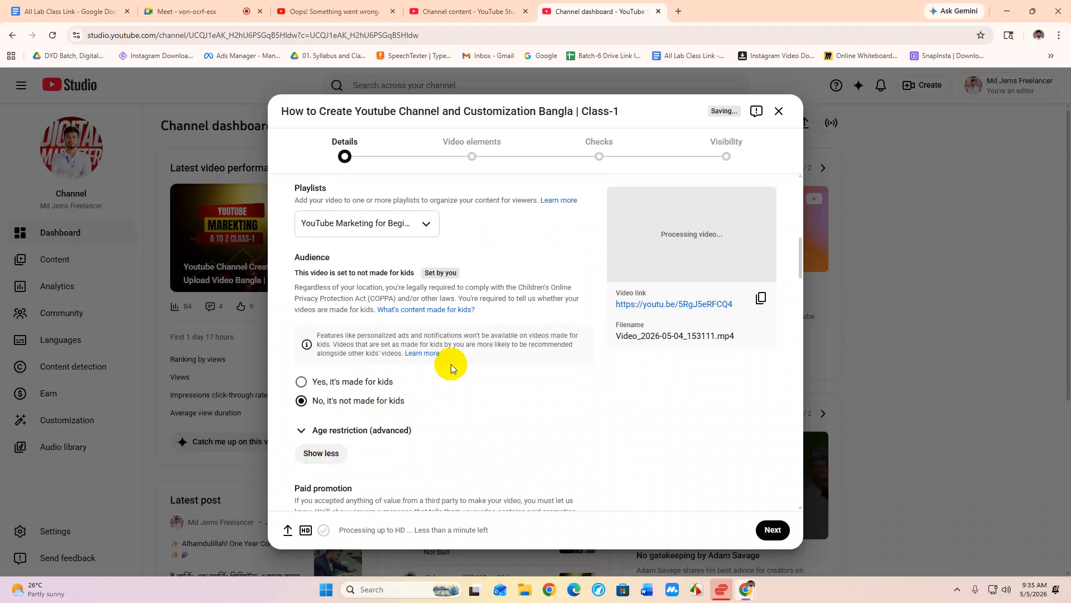
pyautogui.scroll(-4, 450, 364)
pyautogui.scroll(-7, 478, 289)
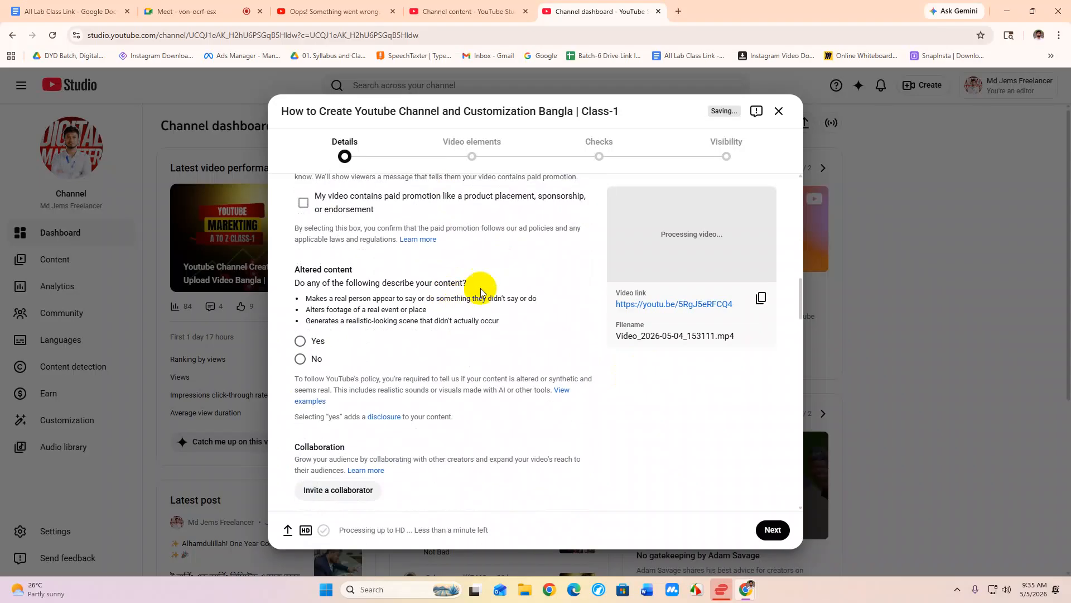
pyautogui.scroll(-4, 478, 289)
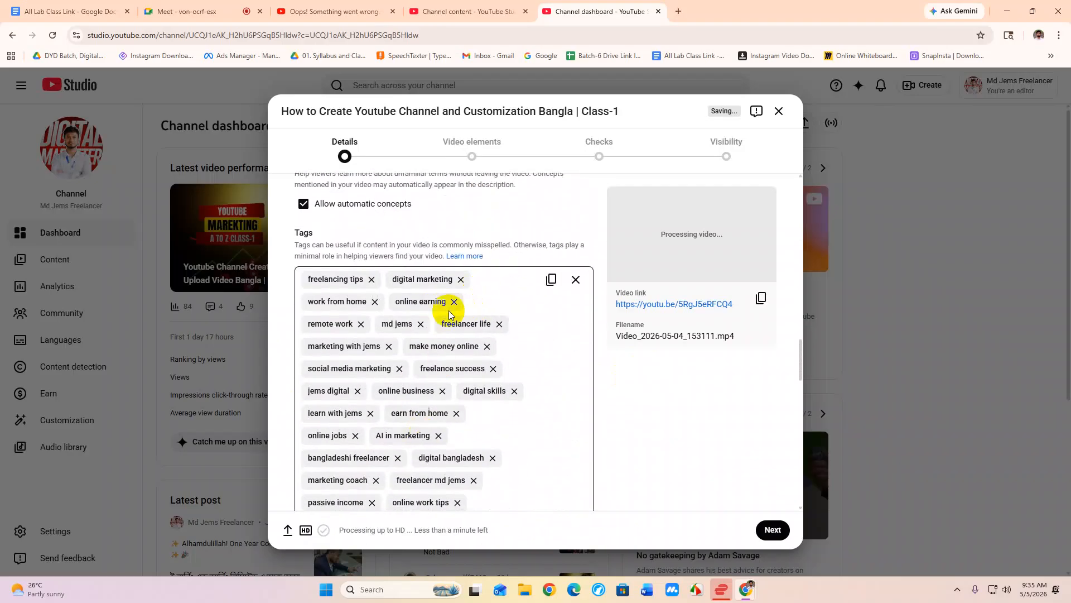
pyautogui.scroll(-3, 445, 304)
pyautogui.scroll(2, 434, 351)
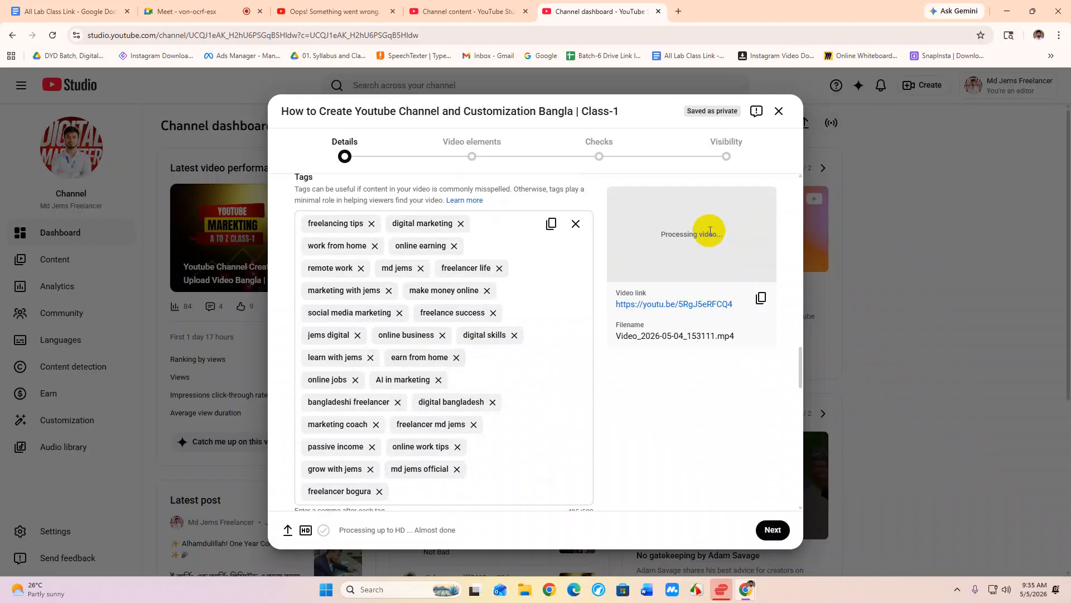
pyautogui.scroll(-2, 459, 354)
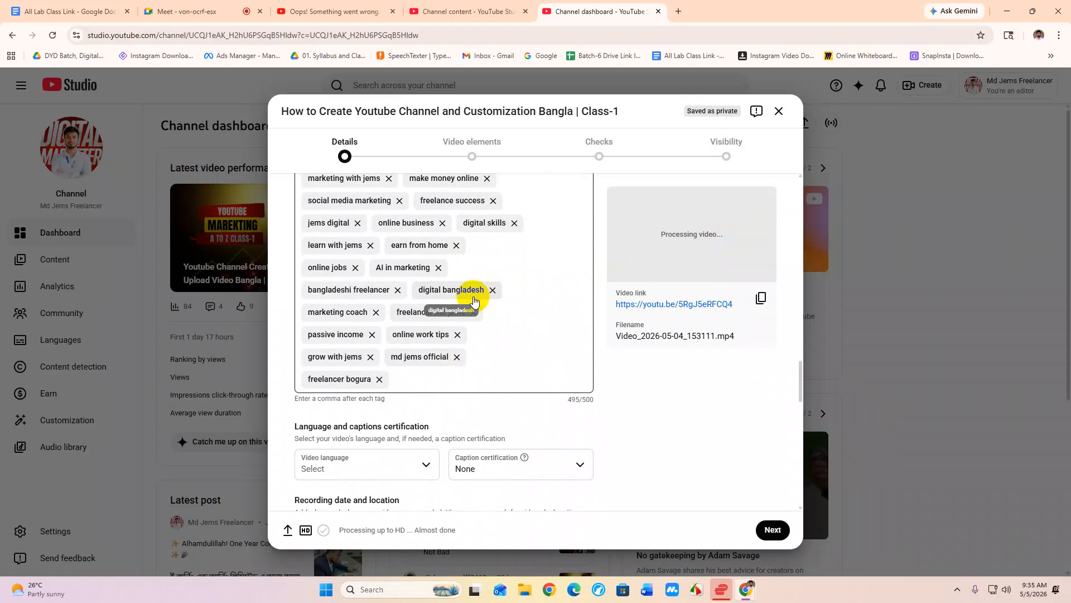
pyautogui.scroll(-3, 493, 287)
pyautogui.scroll(-5, 510, 275)
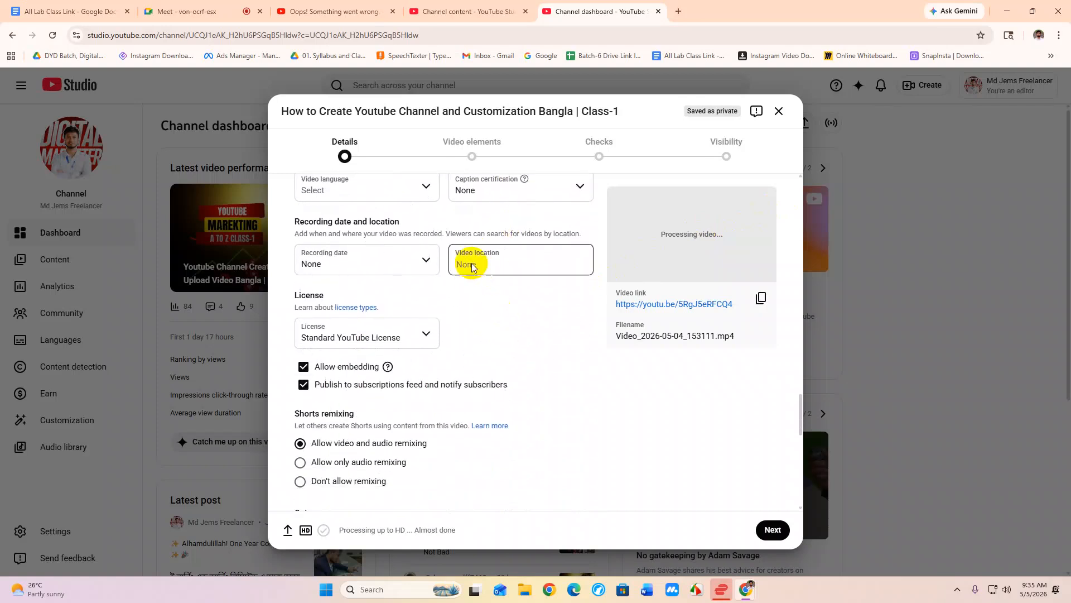
pyautogui.scroll(-1, 437, 337)
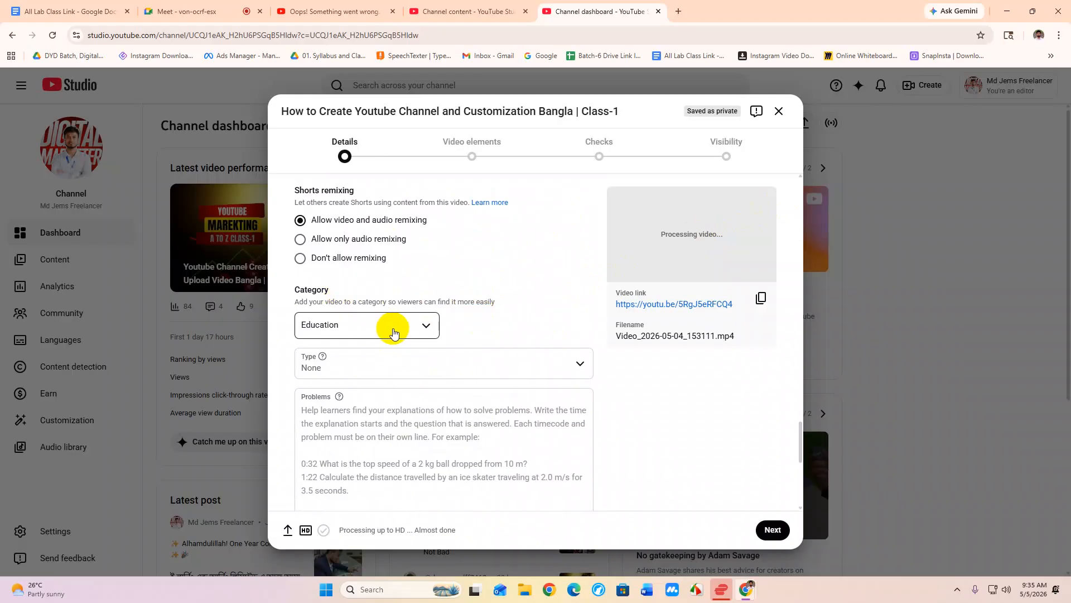
pyautogui.scroll(-1, 411, 323)
pyautogui.scroll(-2, 421, 304)
pyautogui.scroll(-3, 545, 276)
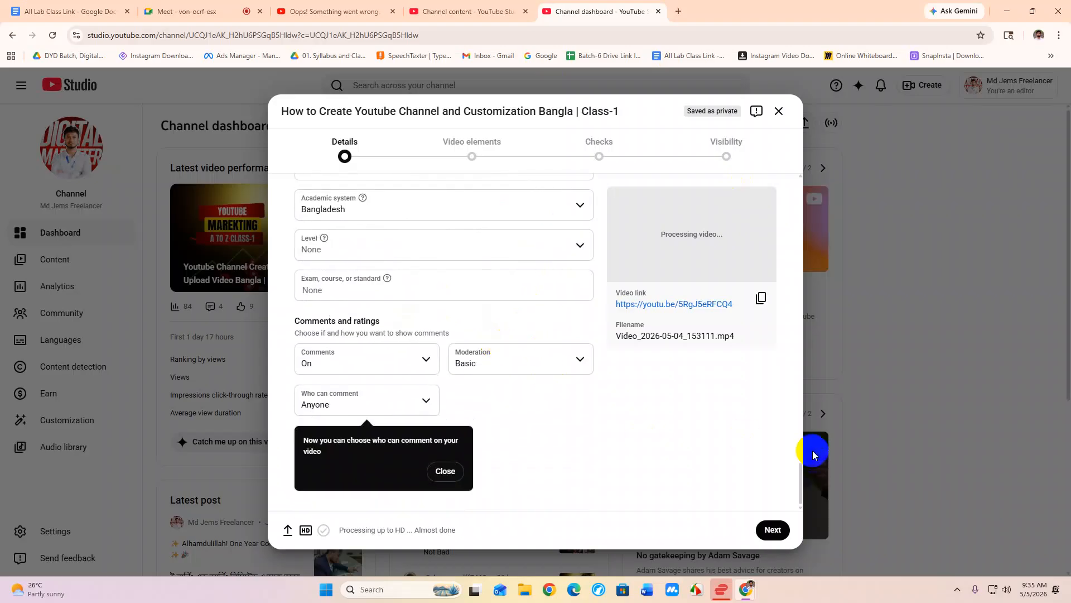
pyautogui.click(775, 530)
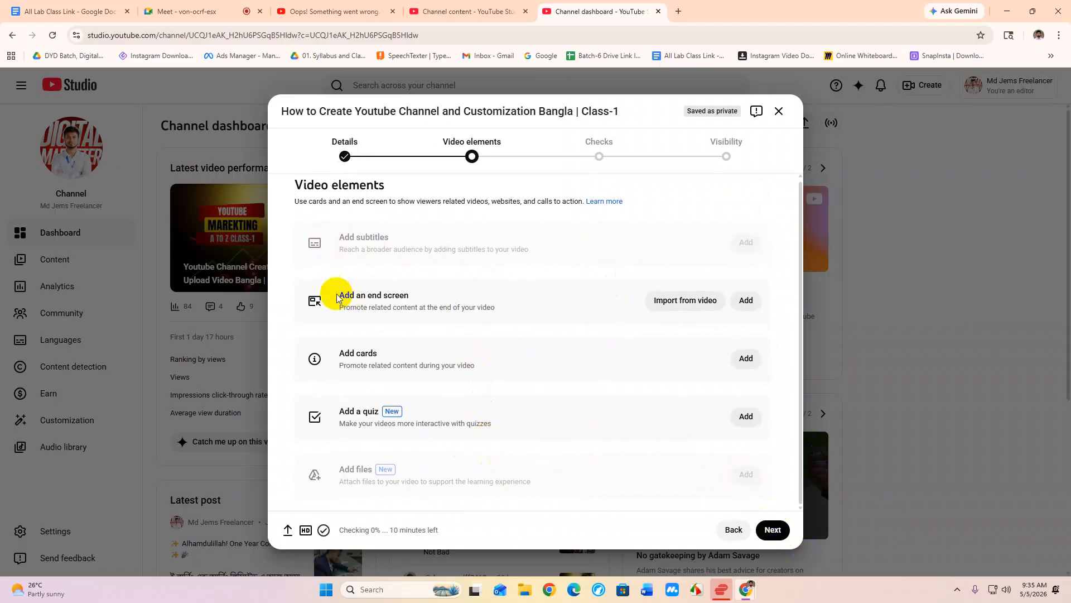
pyautogui.moveTo(337, 297); pyautogui.dragTo(410, 299)
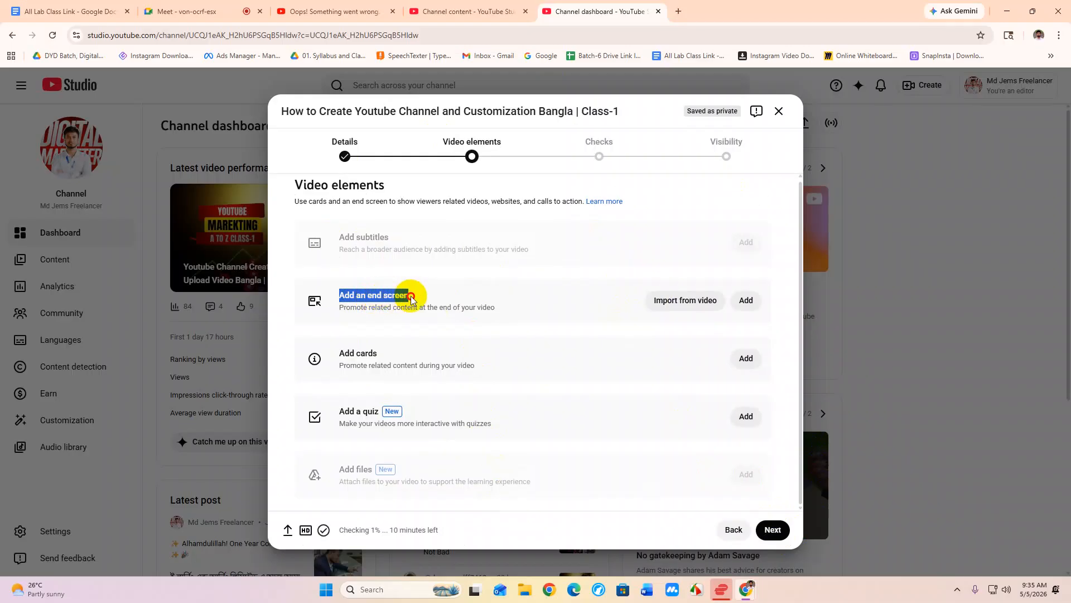
pyautogui.click(433, 281)
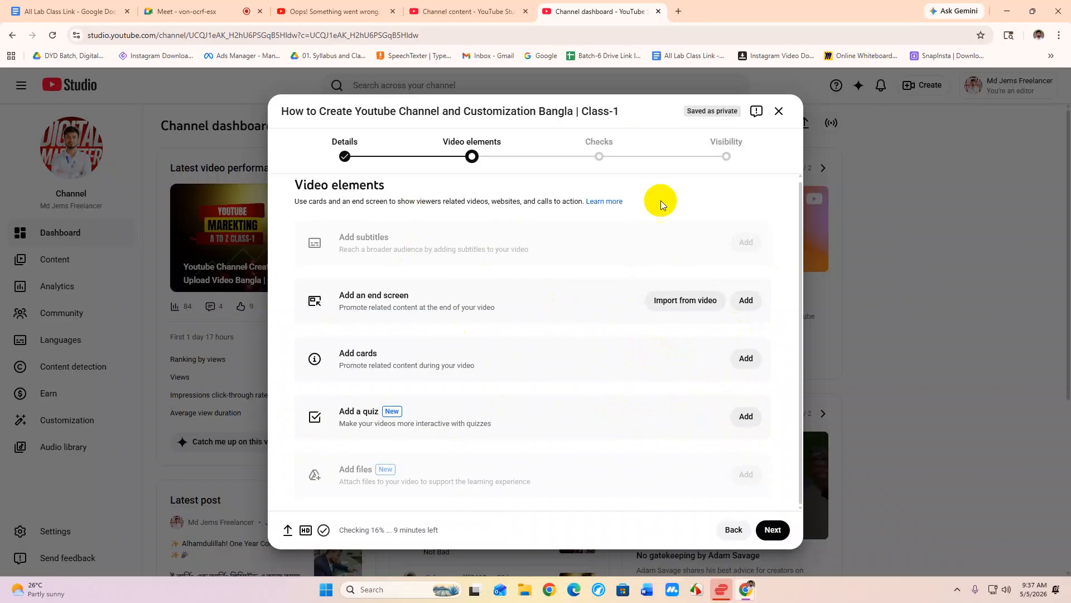
pyautogui.click(776, 533)
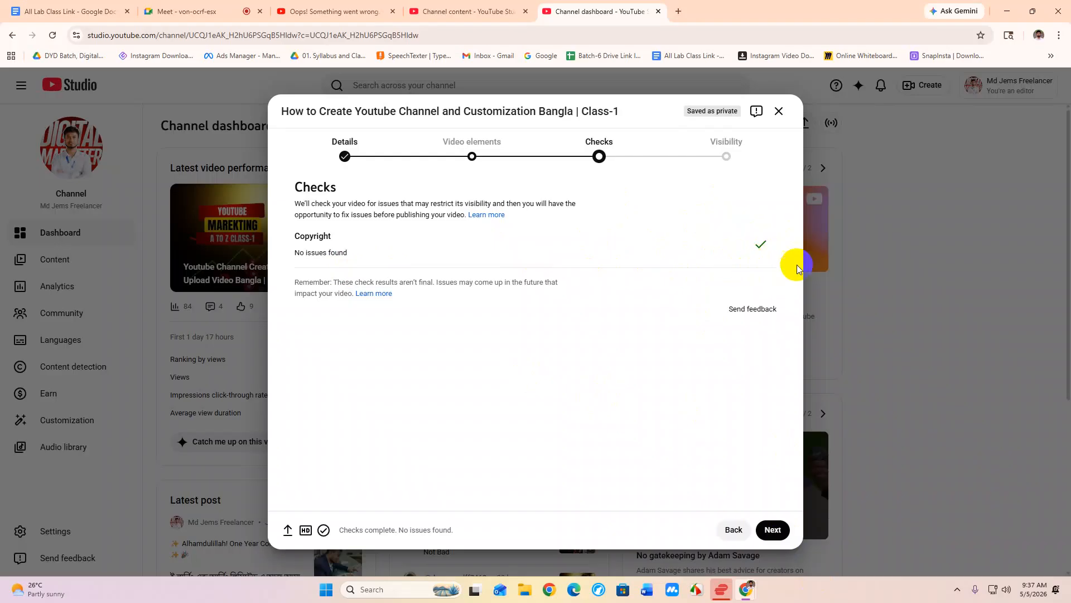
# - Advance the upload to the Visibility step and expand the Schedule options
pyautogui.click(773, 530)
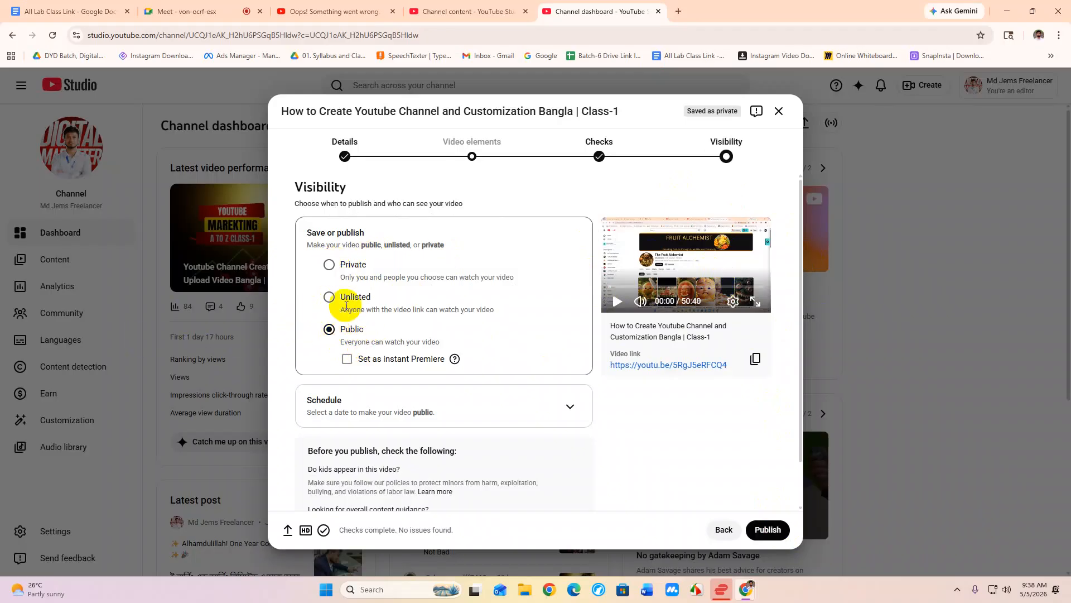
pyautogui.scroll(-2, 558, 334)
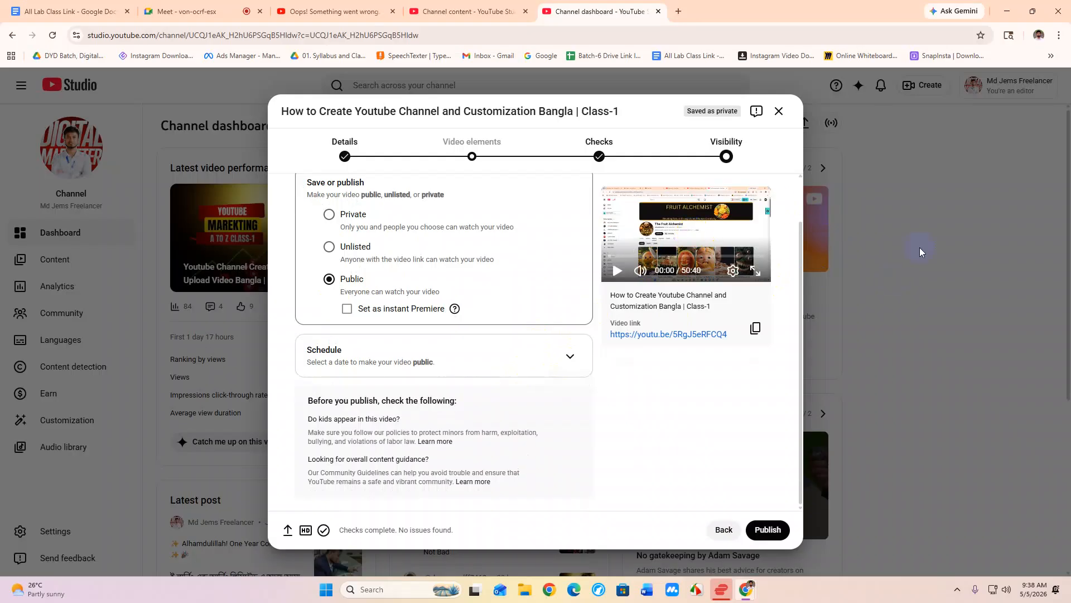
pyautogui.click(572, 357)
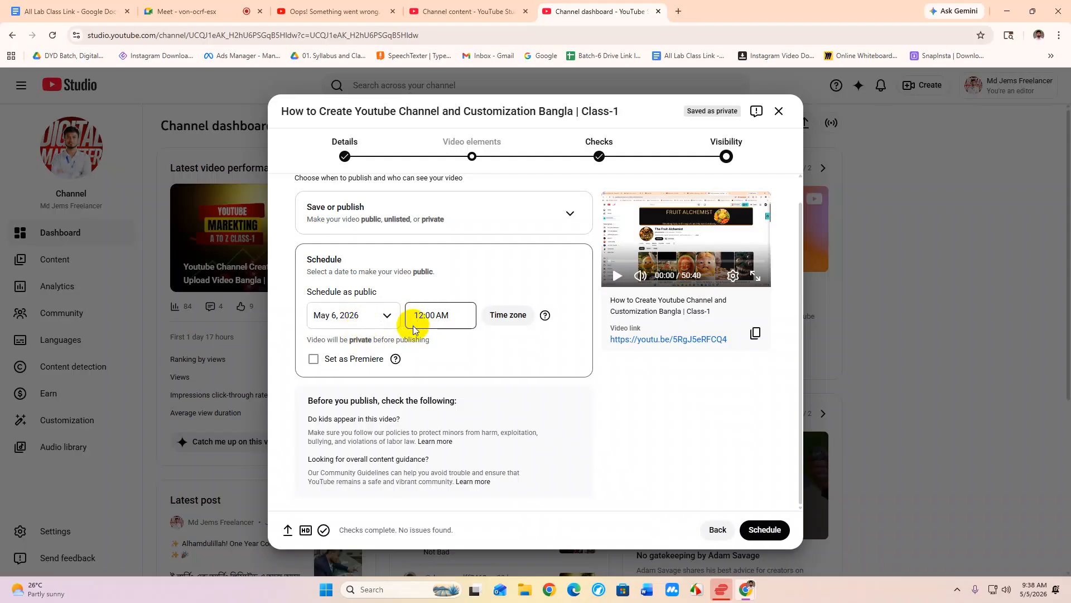
pyautogui.scroll(1, 424, 335)
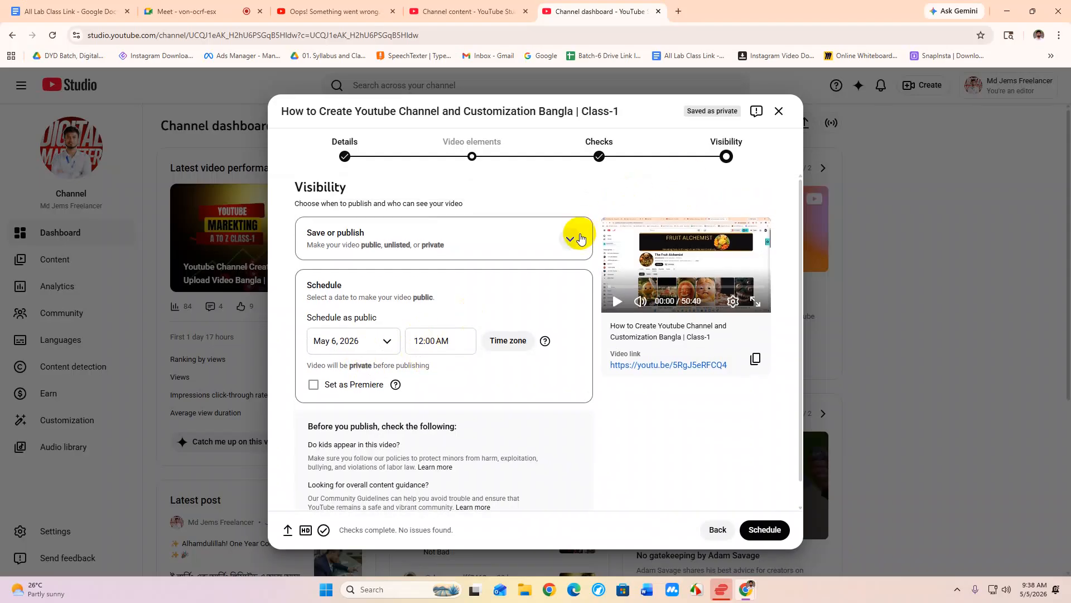
pyautogui.scroll(-1, 504, 320)
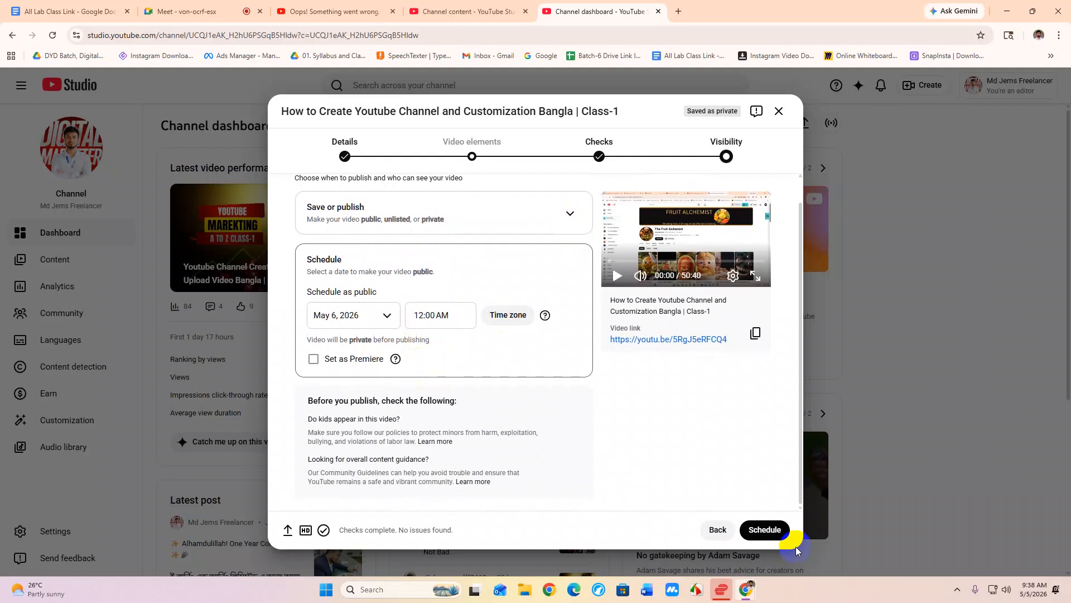
# - Switch back to Save or publish with Public selected, and publish
pyautogui.click(773, 529)
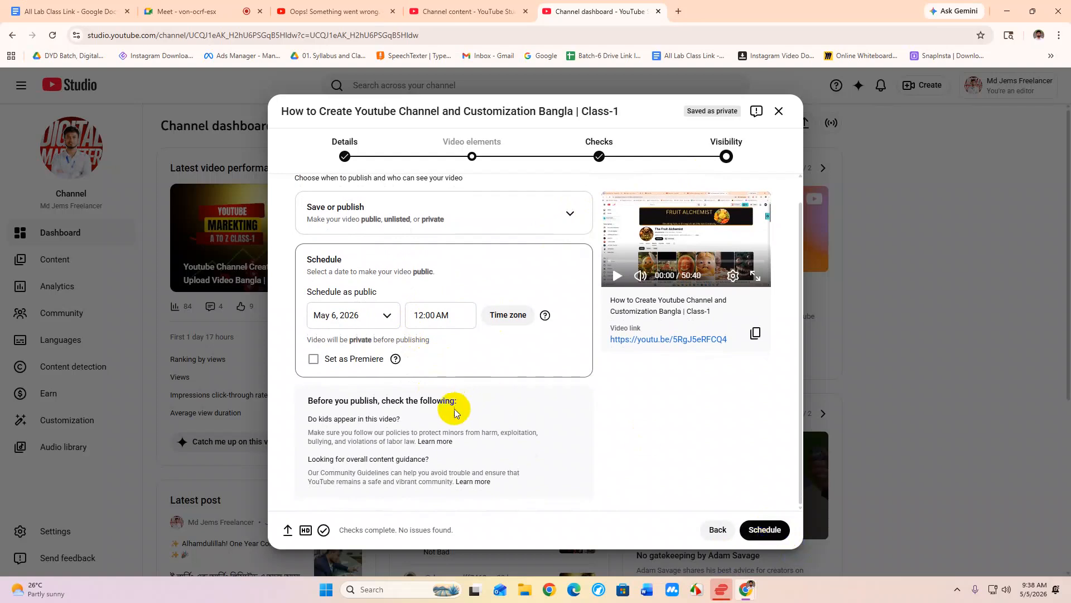
pyautogui.scroll(1, 486, 346)
pyautogui.click(556, 243)
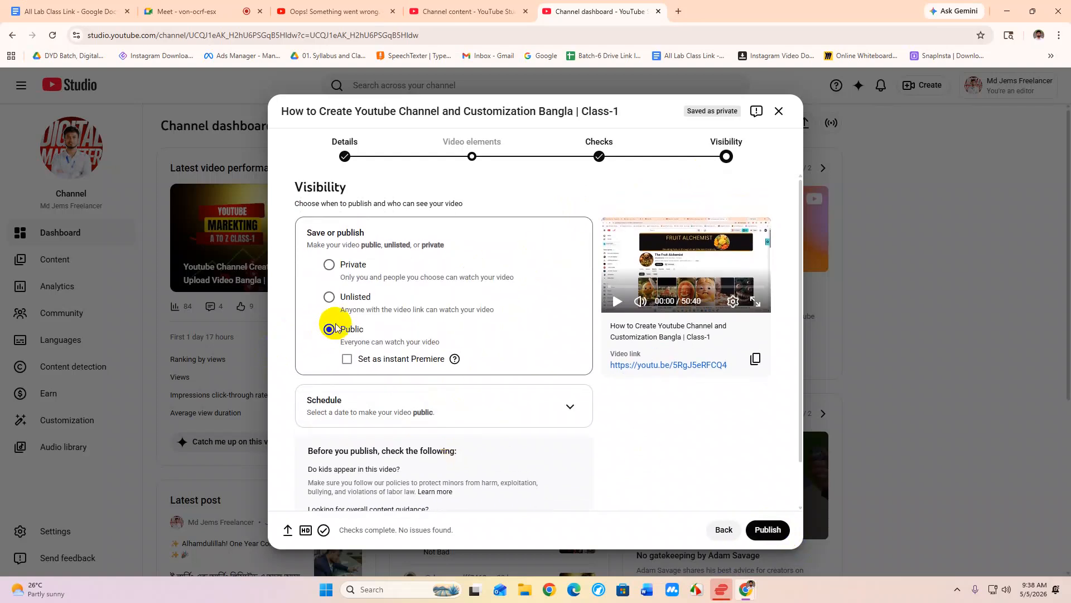
pyautogui.scroll(-2, 391, 329)
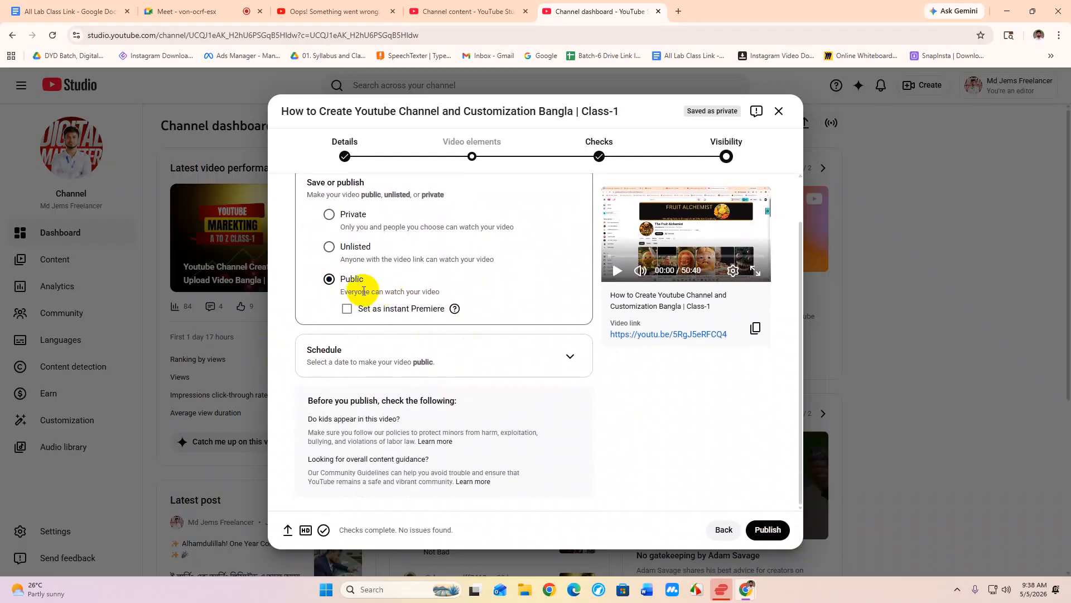
pyautogui.click(770, 531)
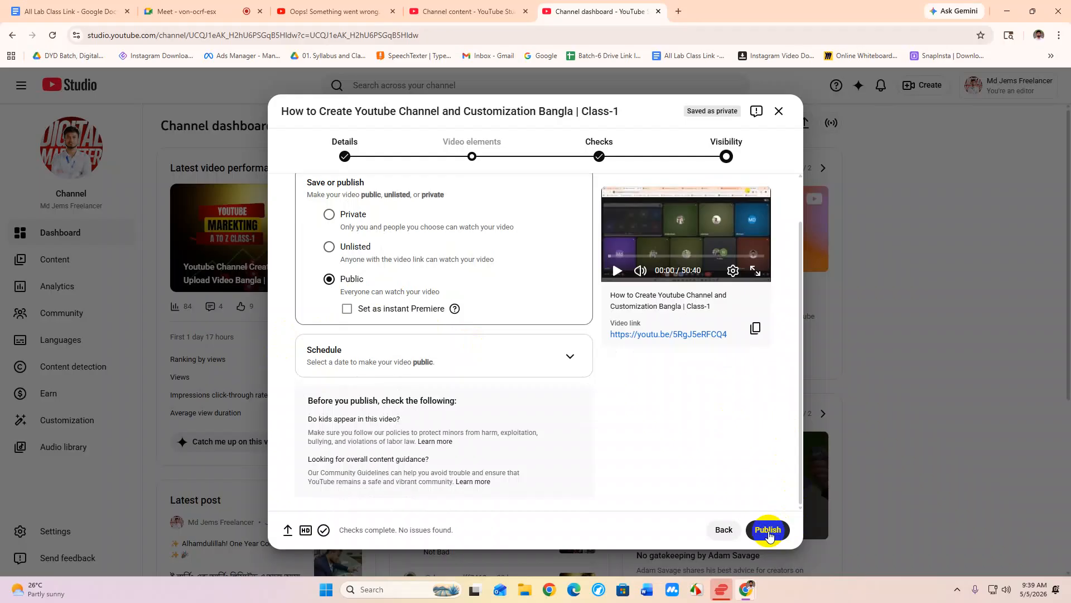
# - Close the upload as a draft and switch to the ThinkBot Studio channel
pyautogui.click(781, 115)
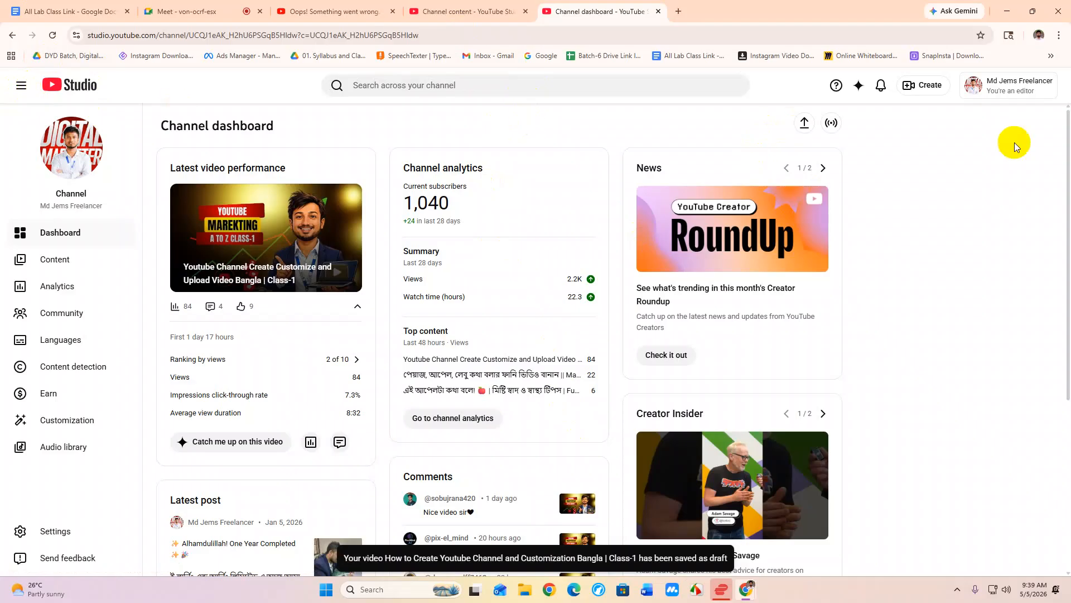
pyautogui.click(1021, 85)
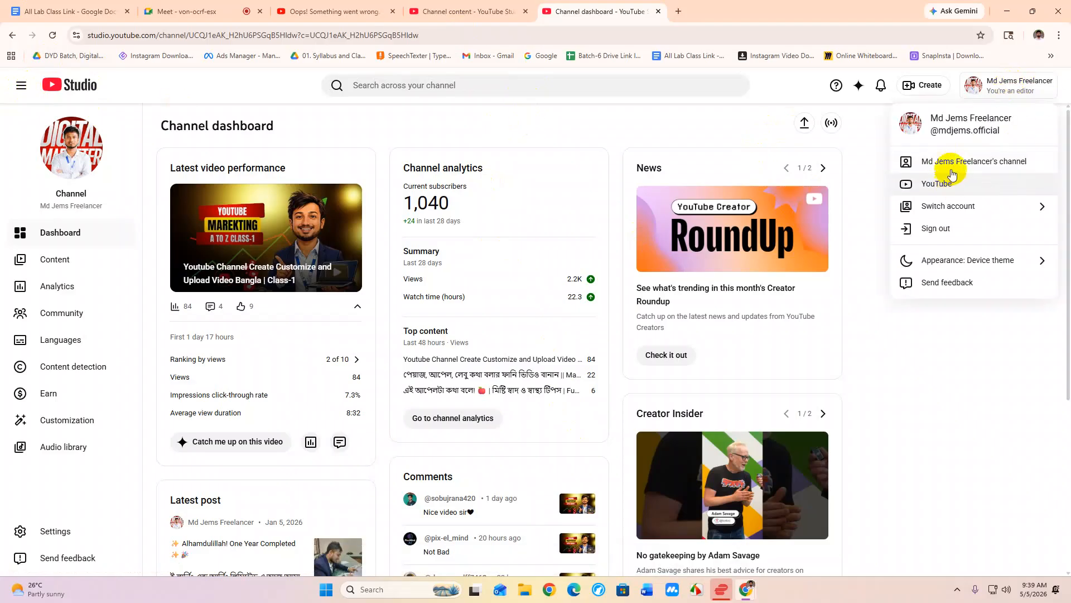
pyautogui.click(952, 206)
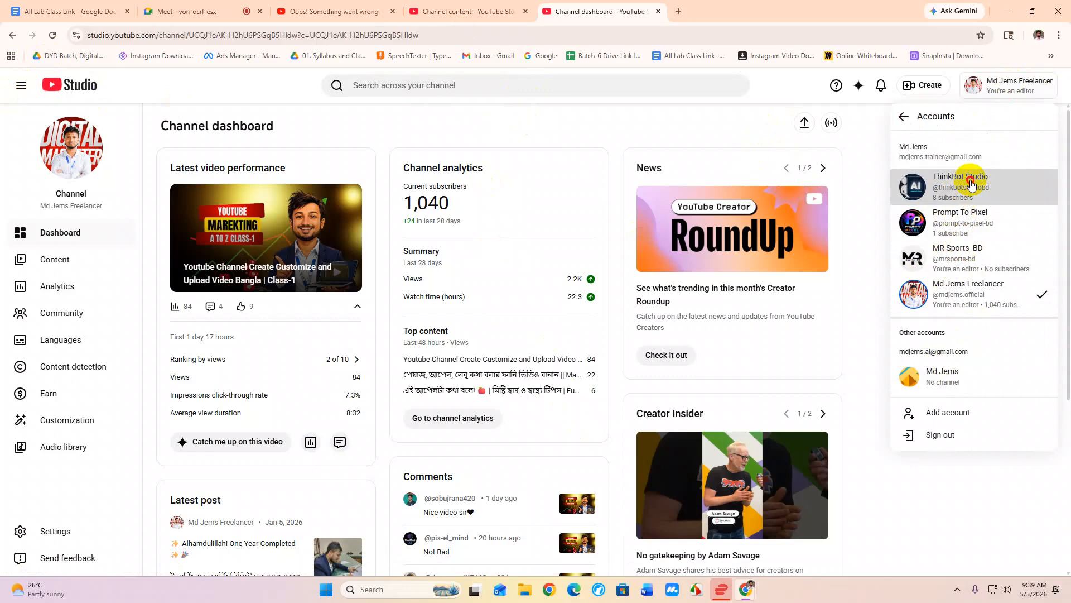
pyautogui.click(889, 186)
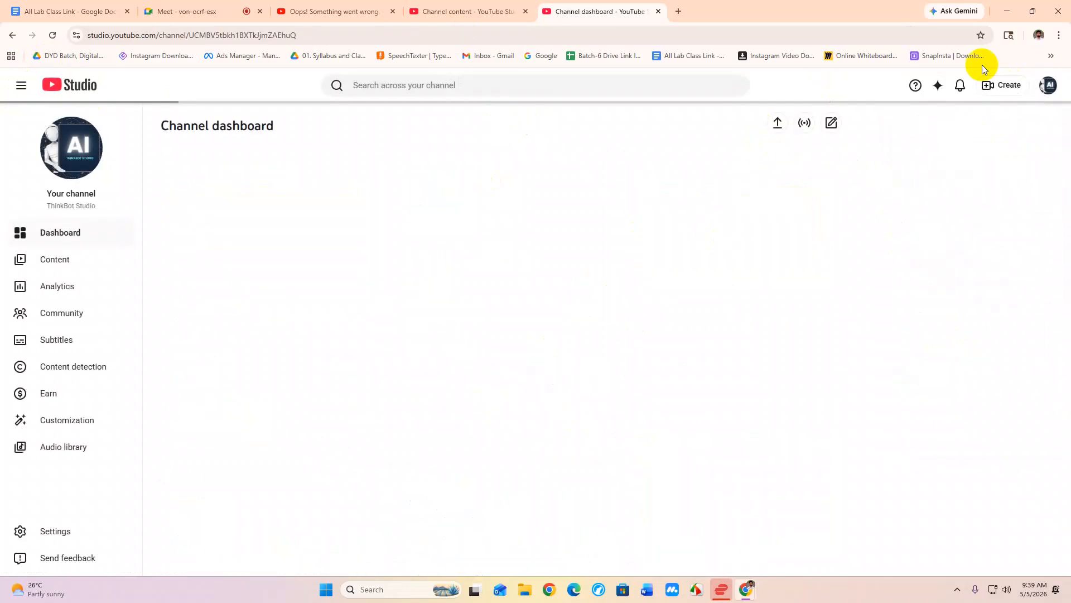
# - Switch to the Prompt To Pixel channel and open its Channel dashboard
pyautogui.click(1046, 88)
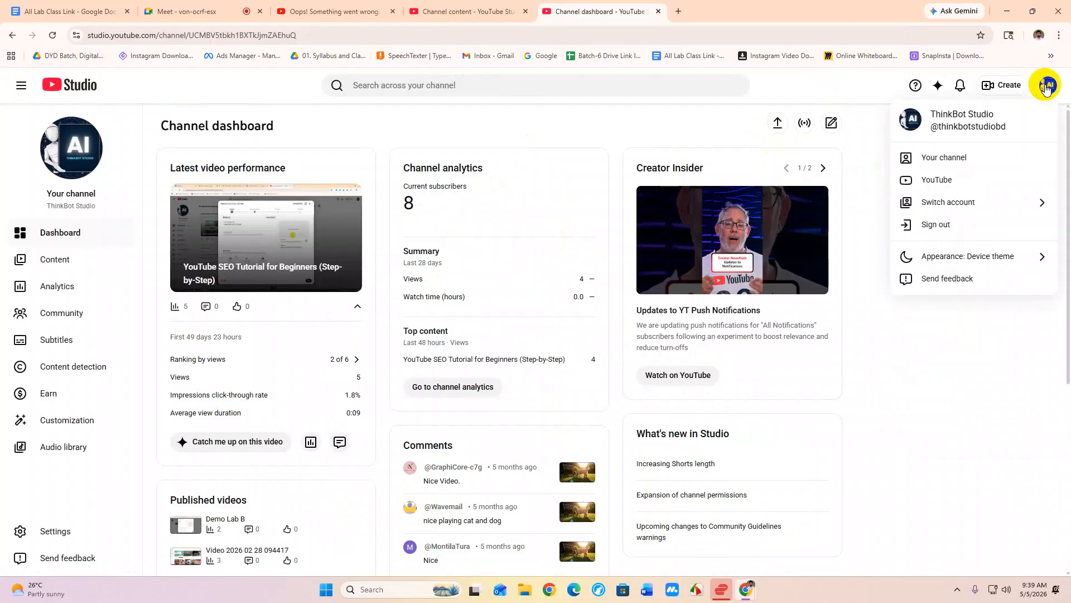
pyautogui.click(977, 209)
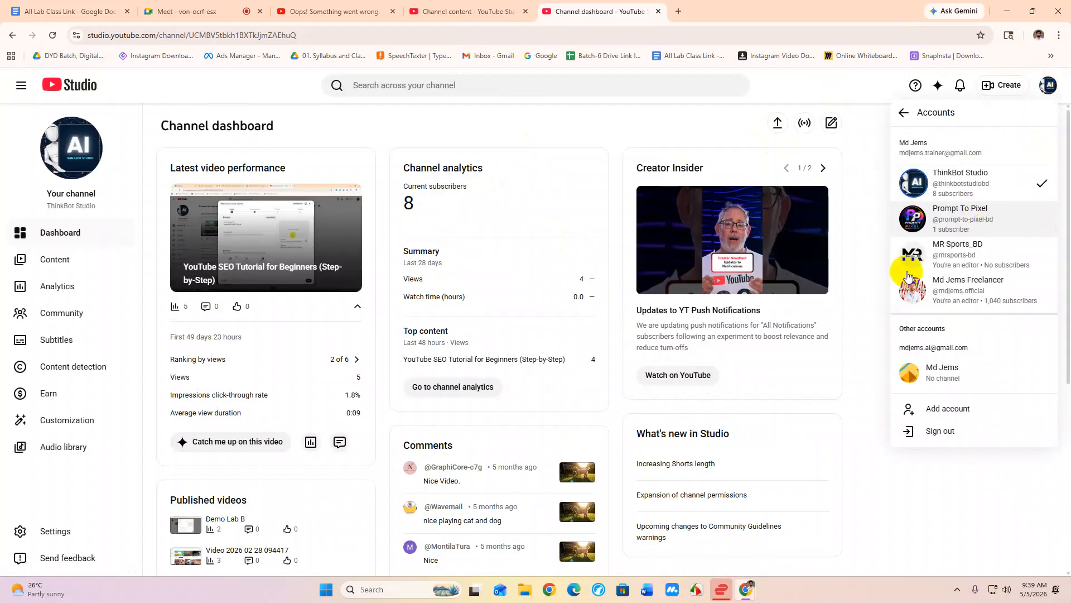
pyautogui.click(957, 219)
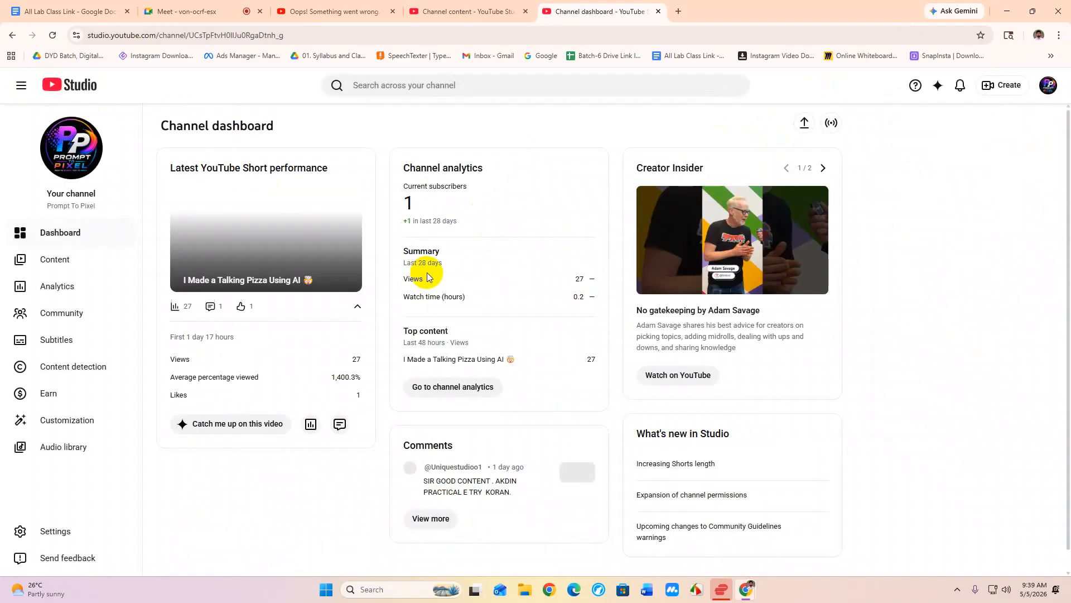
pyautogui.click(64, 232)
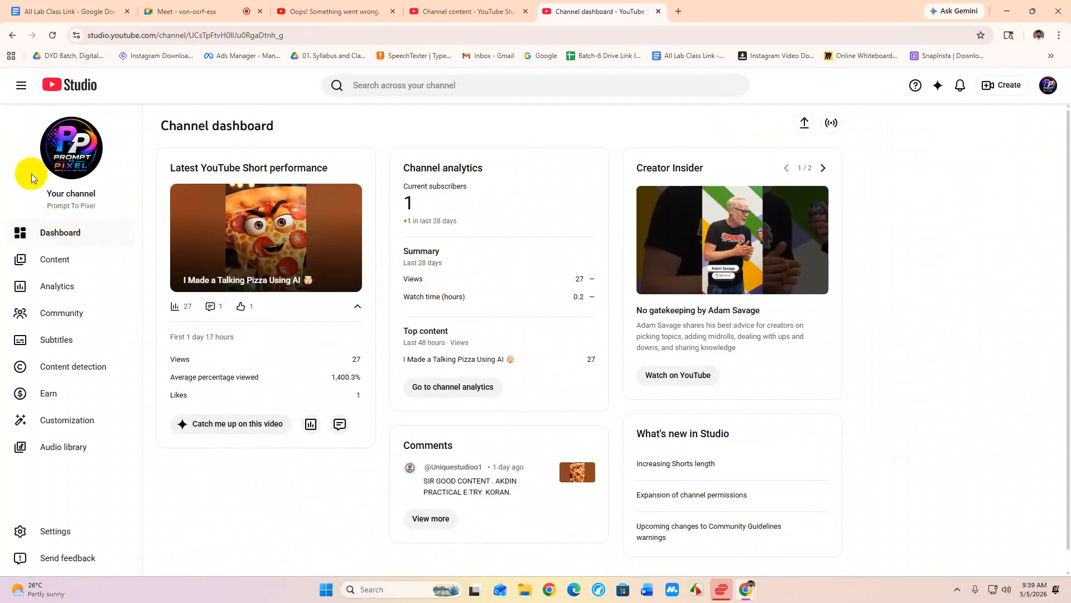
# - Start and cancel a video upload, then open Prompt To Pixel's Settings
pyautogui.click(999, 86)
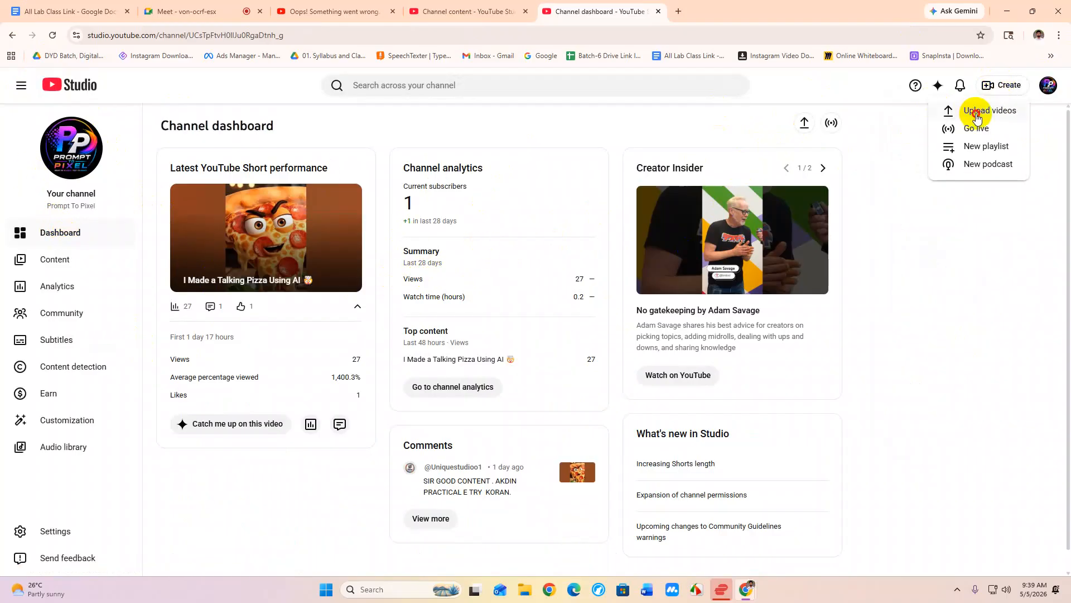
pyautogui.click(974, 109)
pyautogui.click(537, 386)
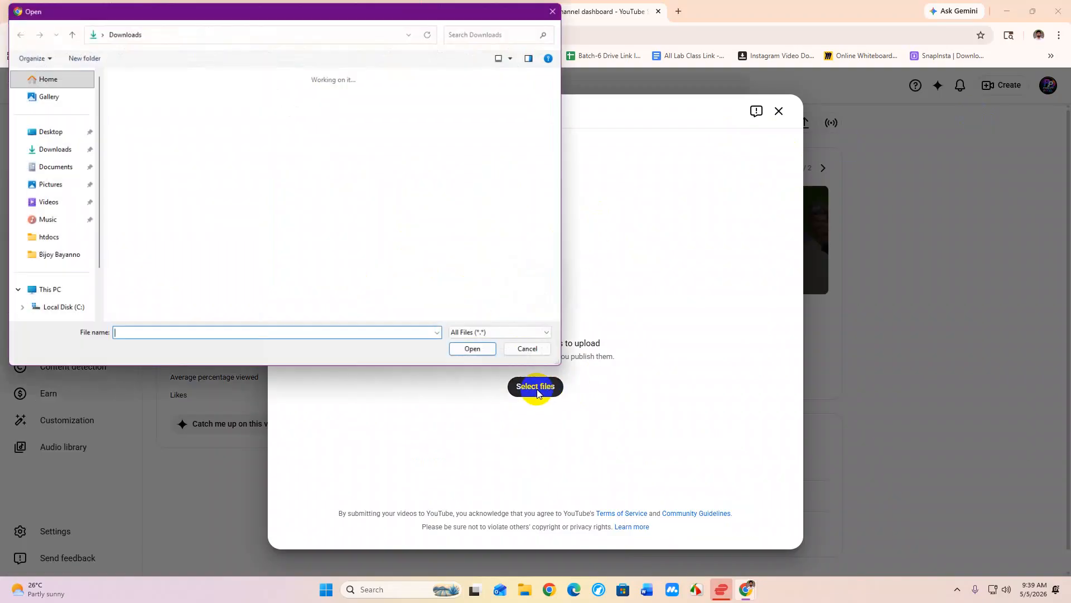
pyautogui.click(558, 9)
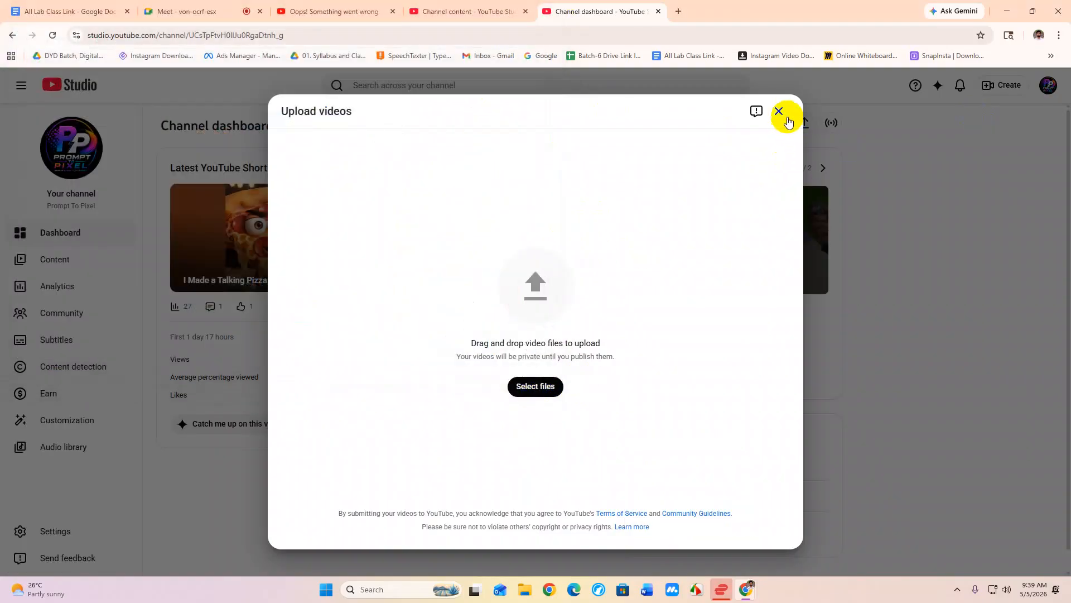
pyautogui.click(779, 111)
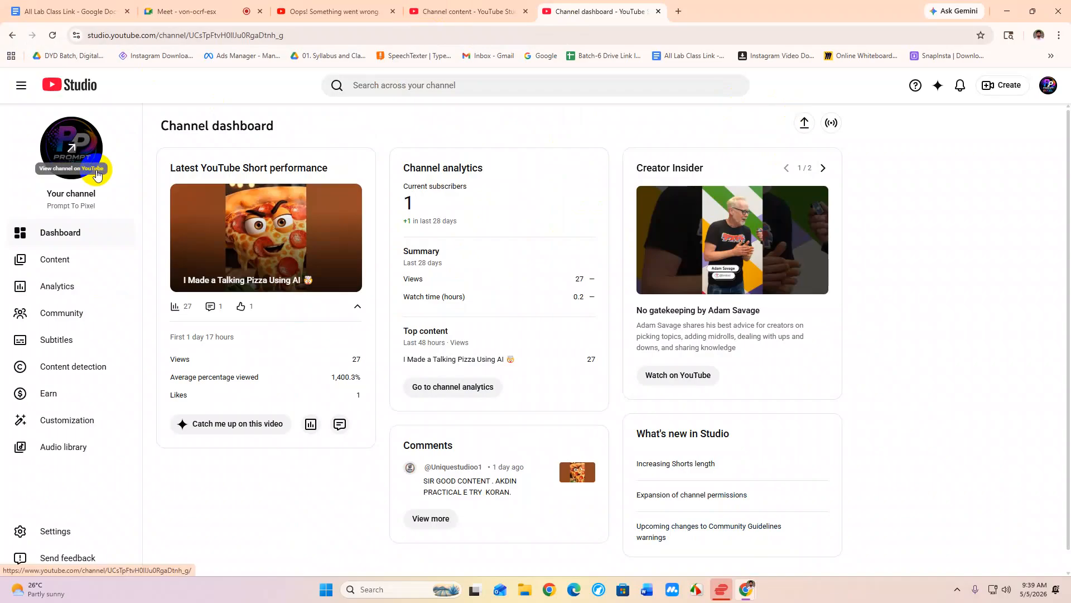
pyautogui.click(1053, 88)
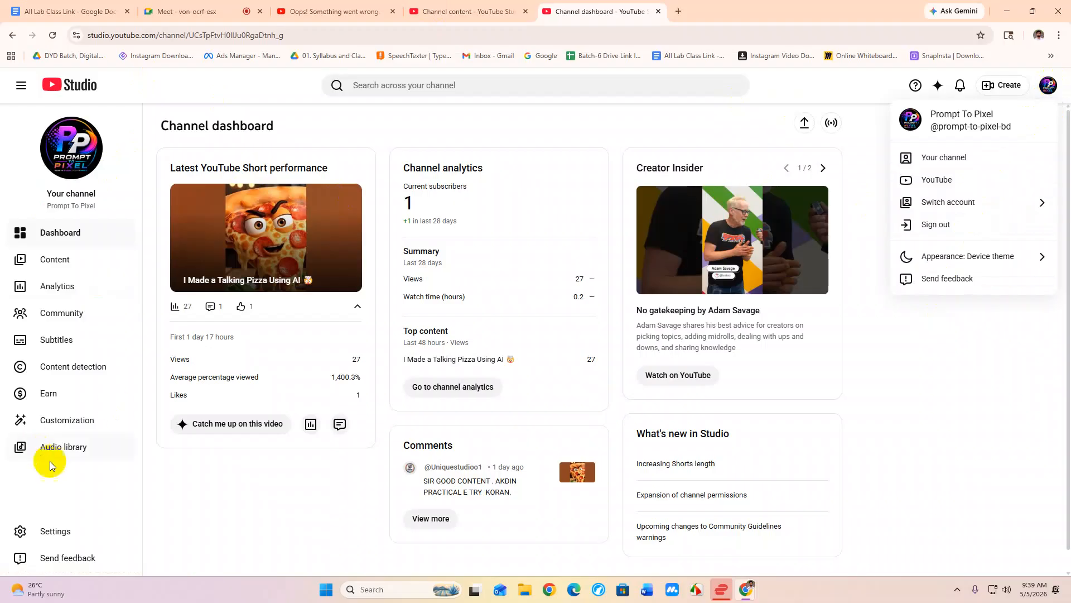
pyautogui.click(64, 529)
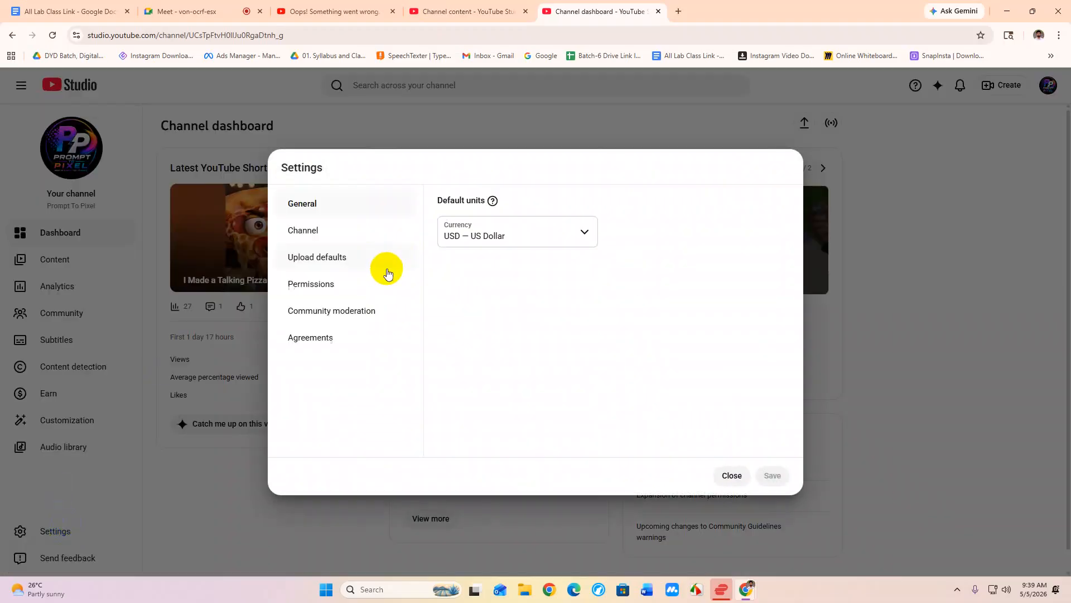
# - Under Channel > Feature eligibility, expand Intermediate features and choose Verify phone number
pyautogui.click(315, 232)
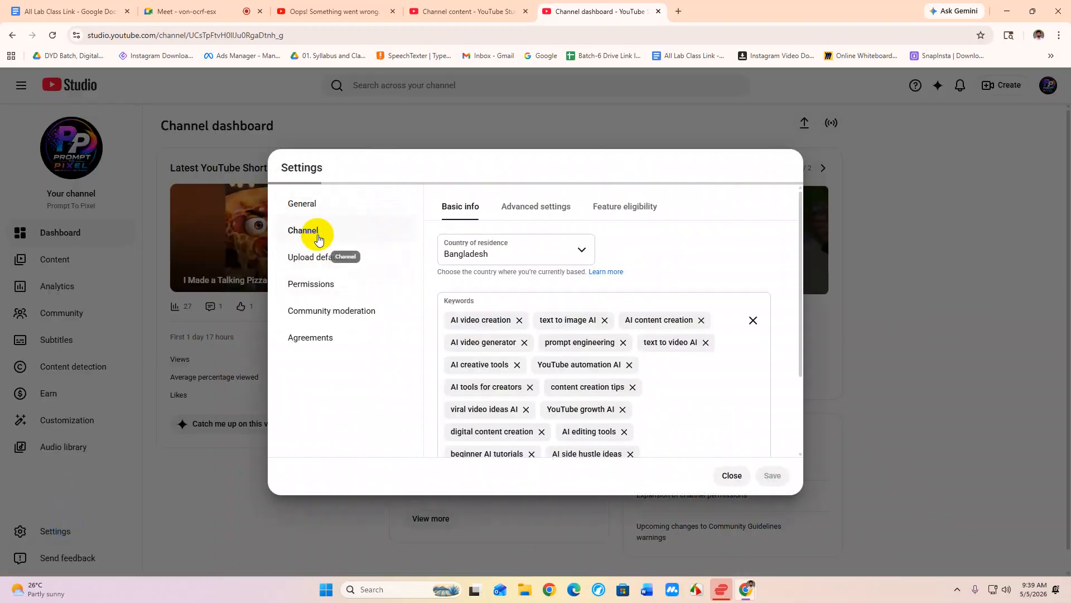
pyautogui.click(616, 213)
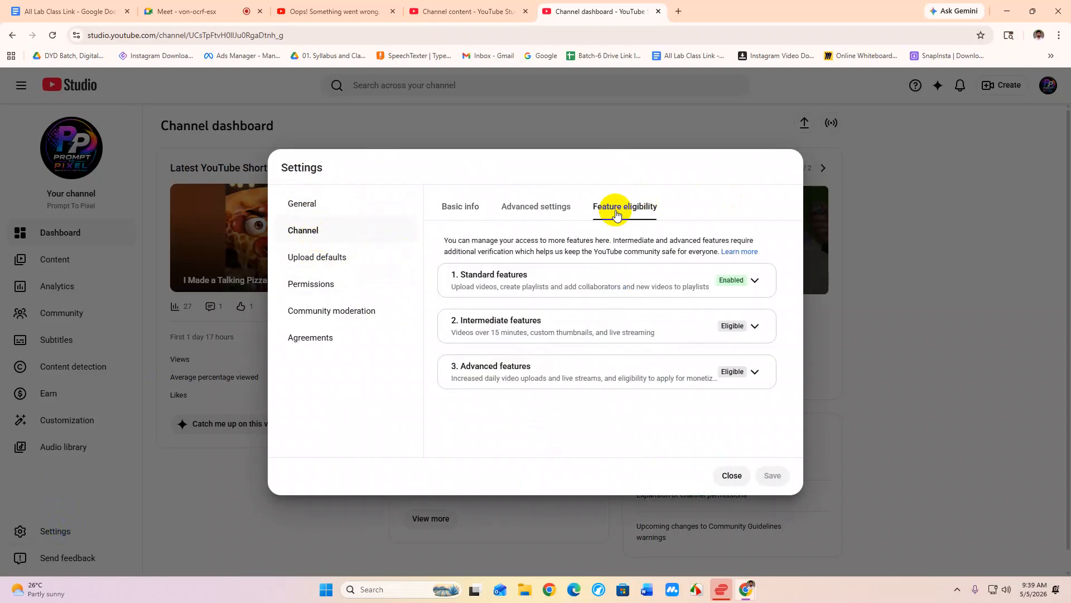
pyautogui.click(750, 337)
pyautogui.scroll(-1, 725, 363)
pyautogui.click(681, 384)
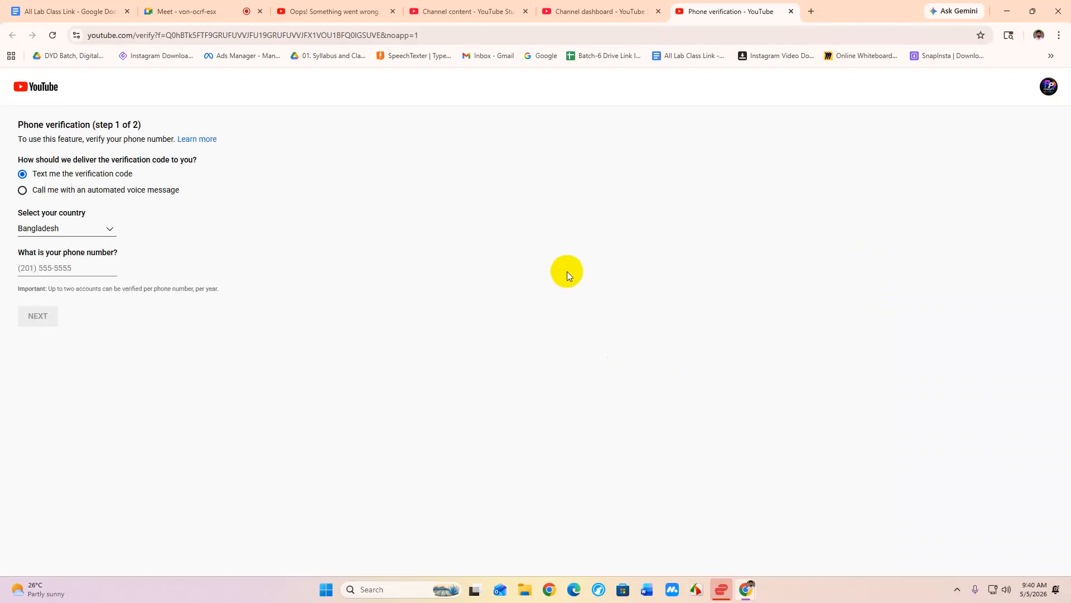
# - Enter the phone number, then submit the 6-digit code received by text
pyautogui.click(72, 273)
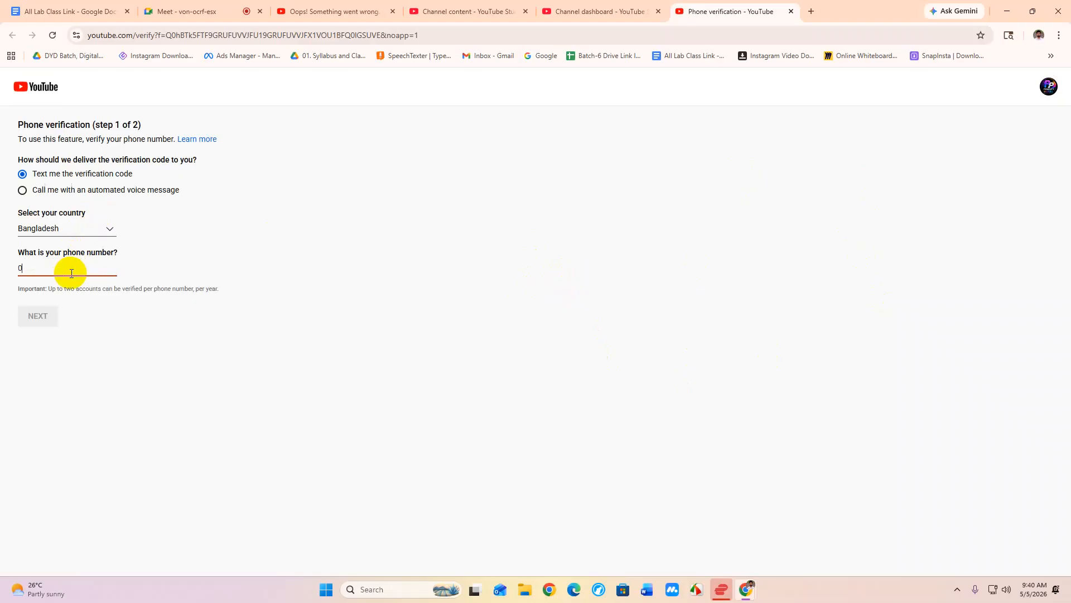
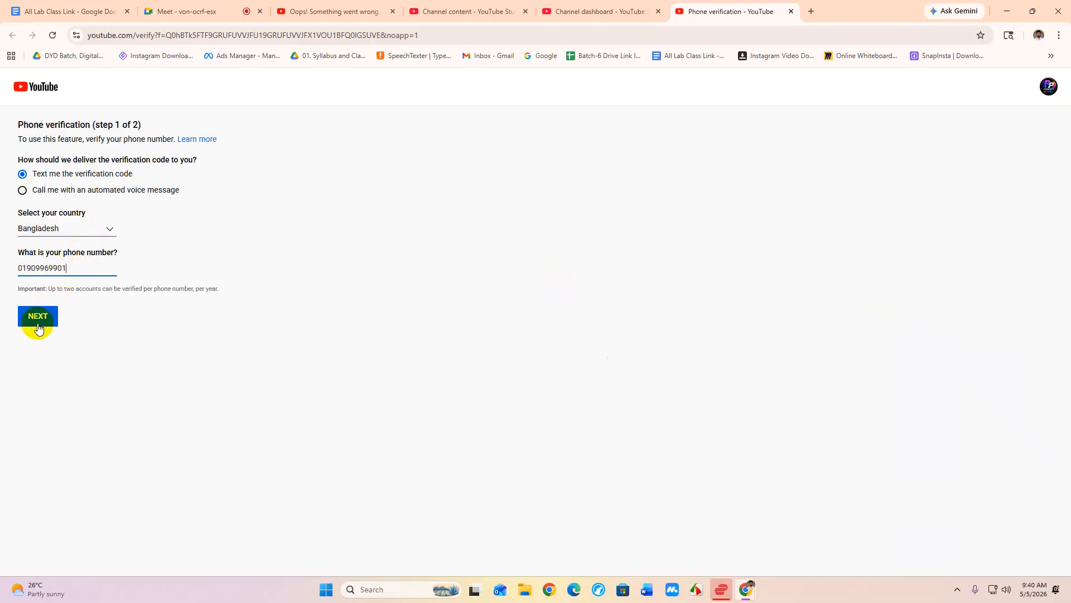
pyautogui.click(38, 323)
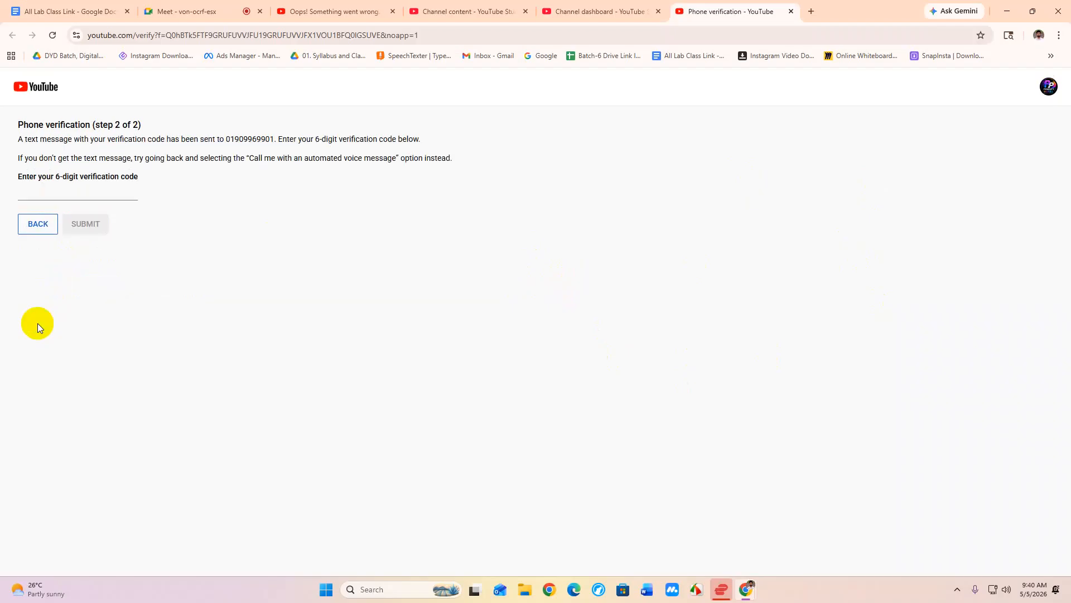
pyautogui.click(62, 194)
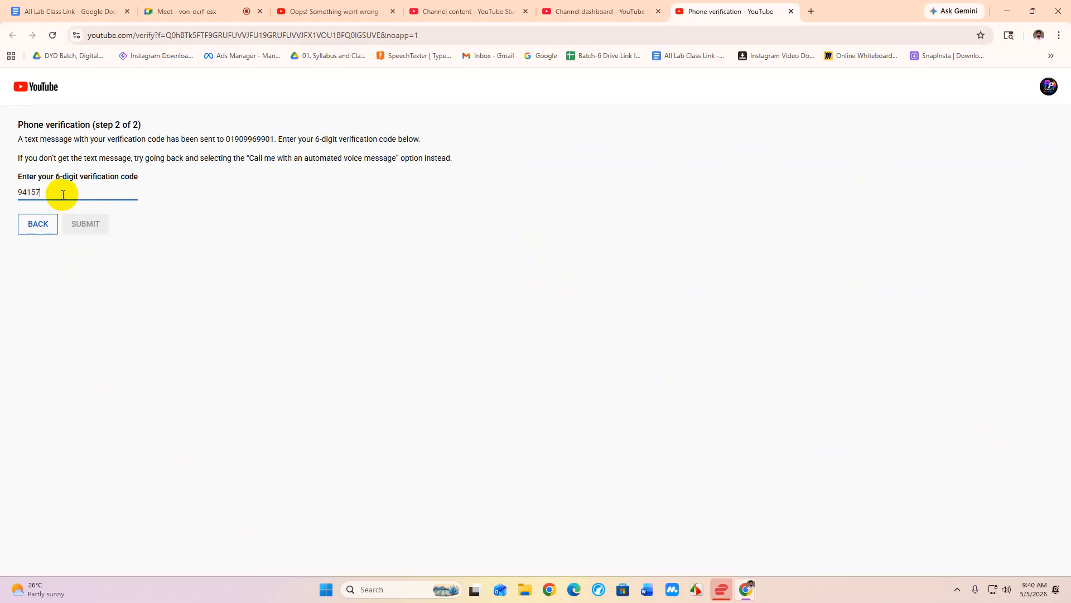
pyautogui.click(92, 223)
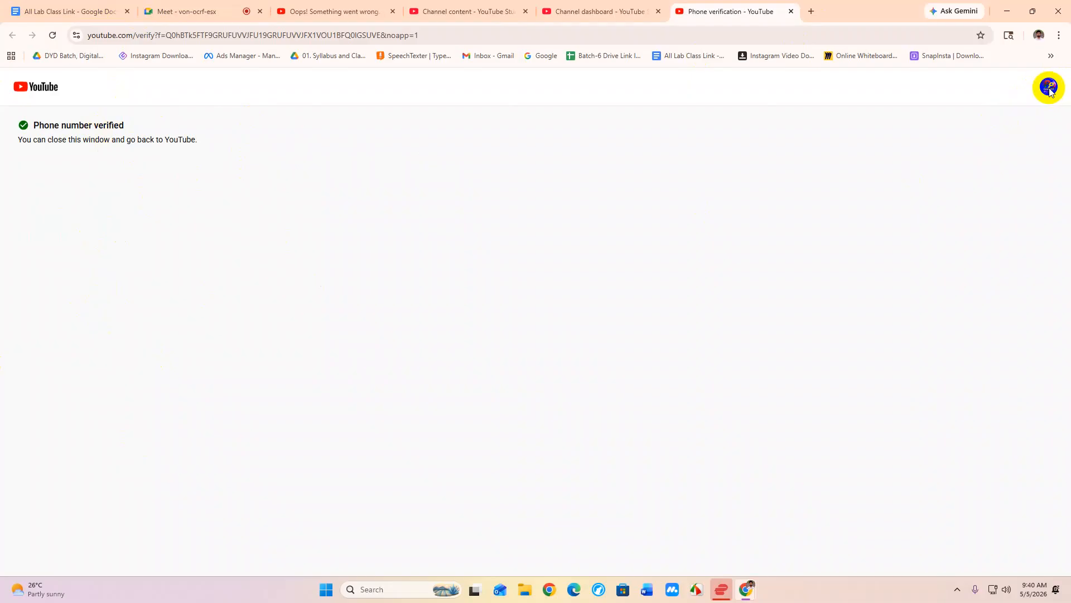
# - Return to the Channel dashboard tab and close the Settings dialog
pyautogui.click(600, 10)
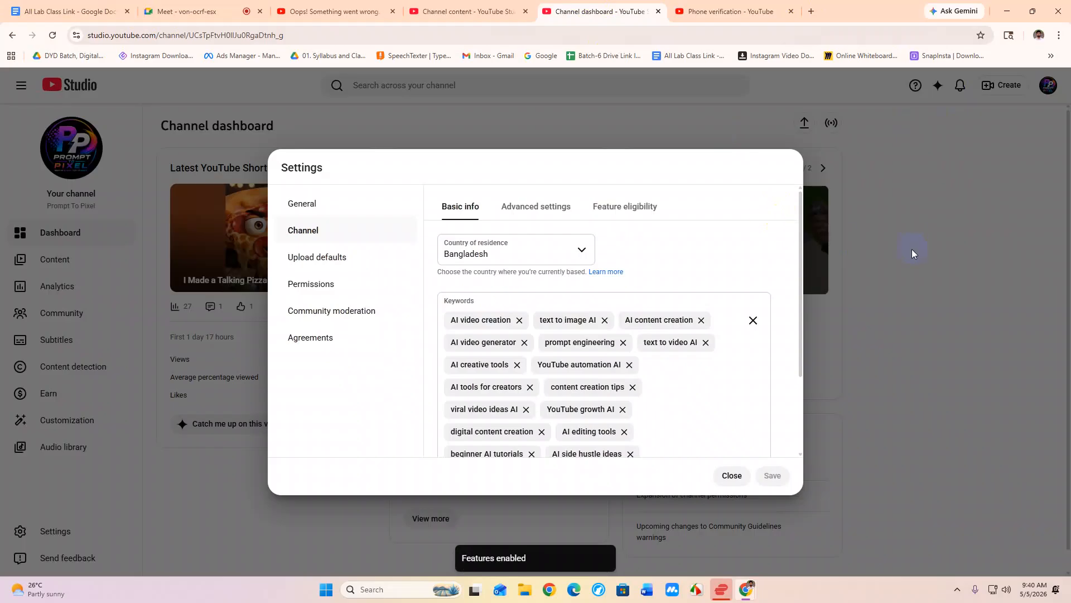
pyautogui.click(732, 475)
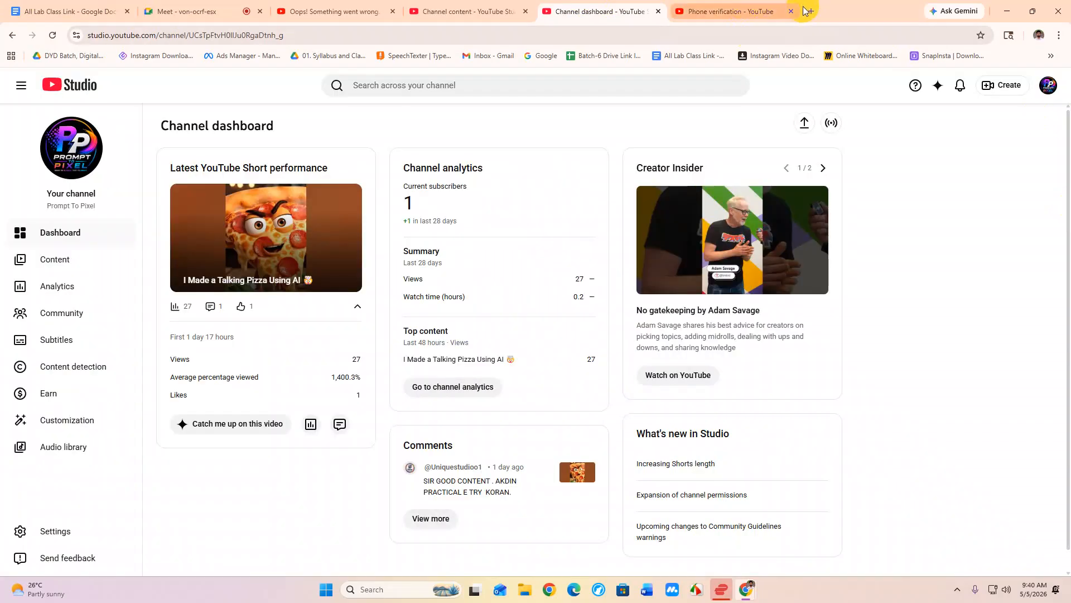
pyautogui.click(809, 11)
# - From the YouTube home page, start uploading Video_2026-05-04_153111.mp4
pyautogui.click(531, 300)
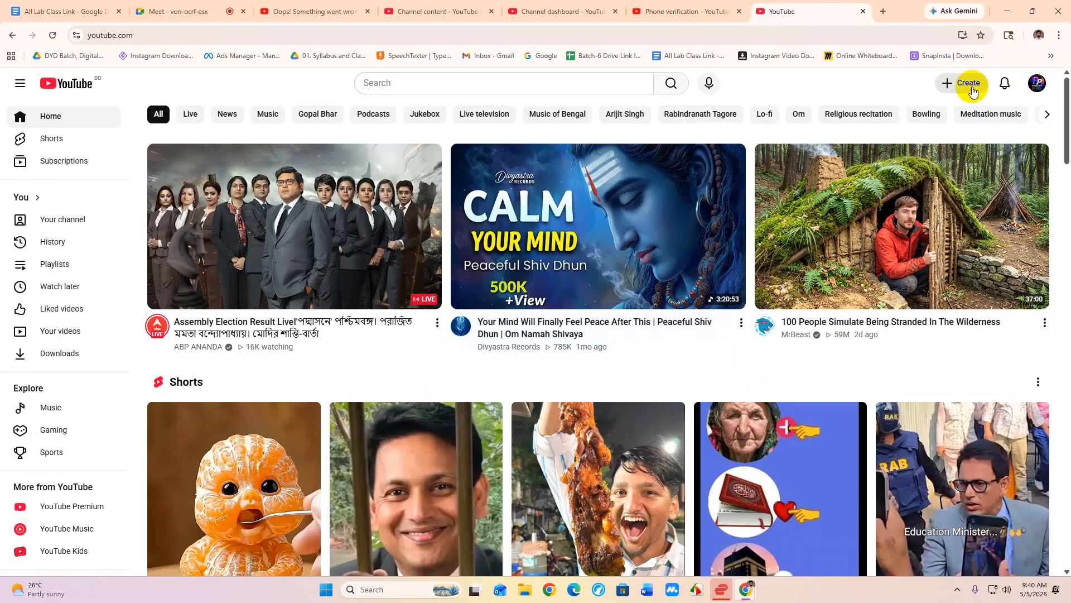
pyautogui.click(972, 91)
pyautogui.click(962, 106)
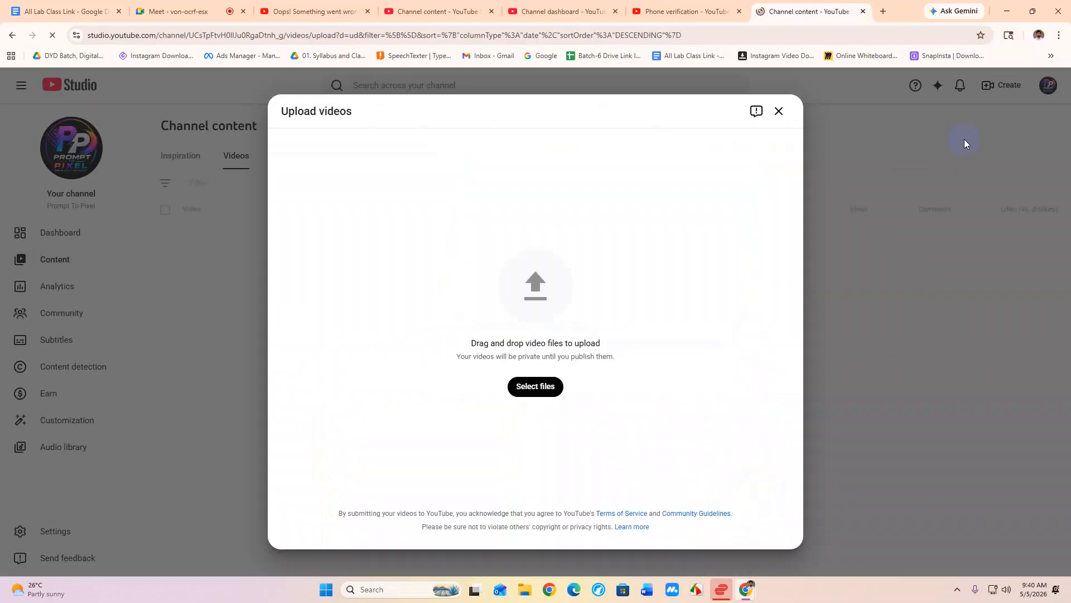
pyautogui.click(540, 386)
pyautogui.click(204, 120)
pyautogui.click(478, 351)
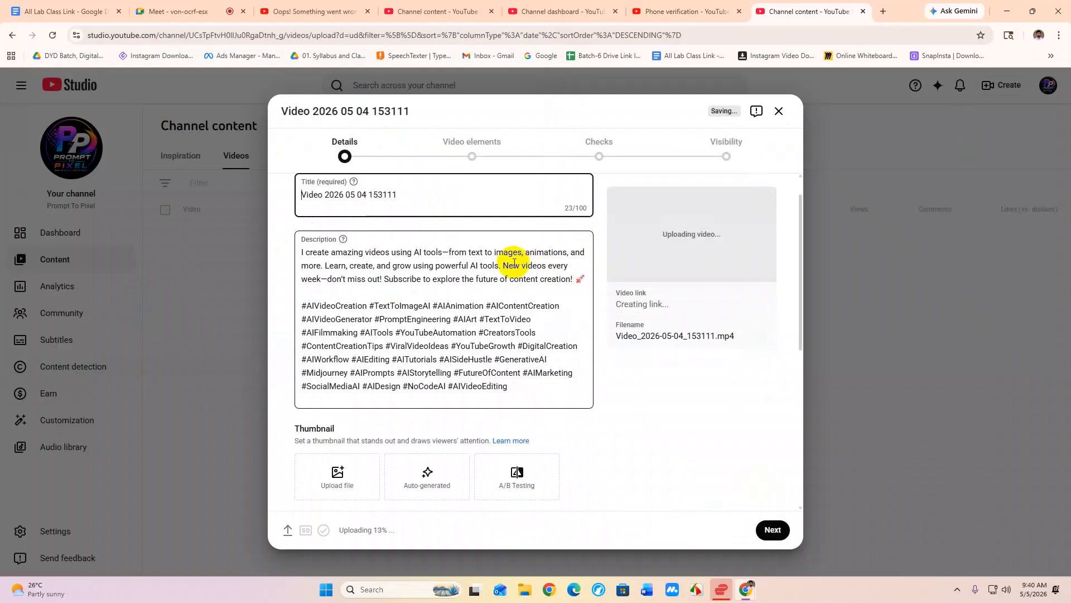
# - Close the upload details dialog, leaving the video as a draft
pyautogui.scroll(1, 450, 296)
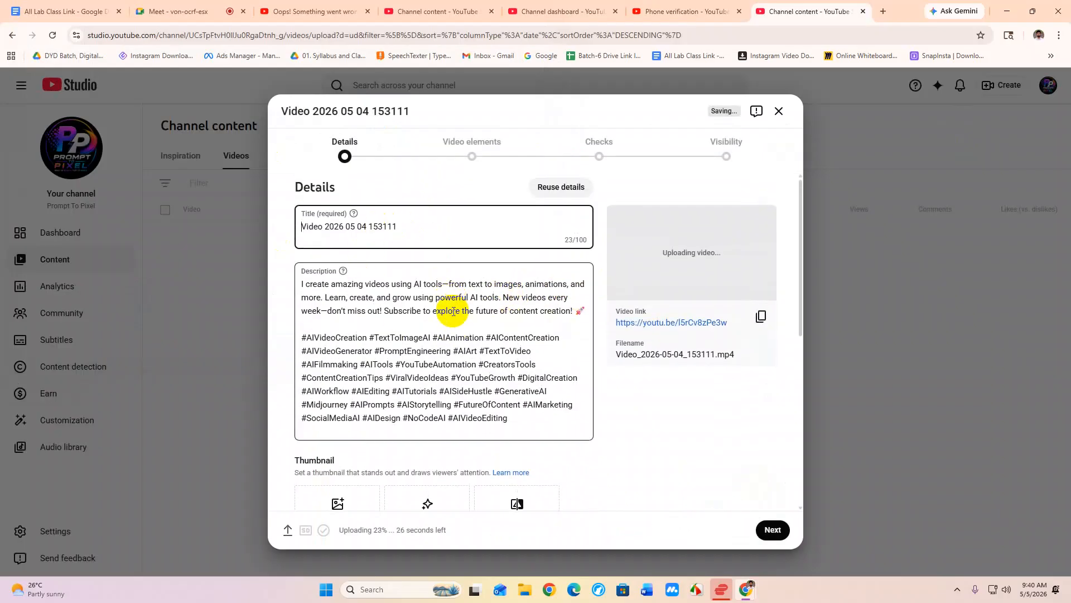
pyautogui.scroll(-2, 460, 324)
pyautogui.scroll(-5, 471, 340)
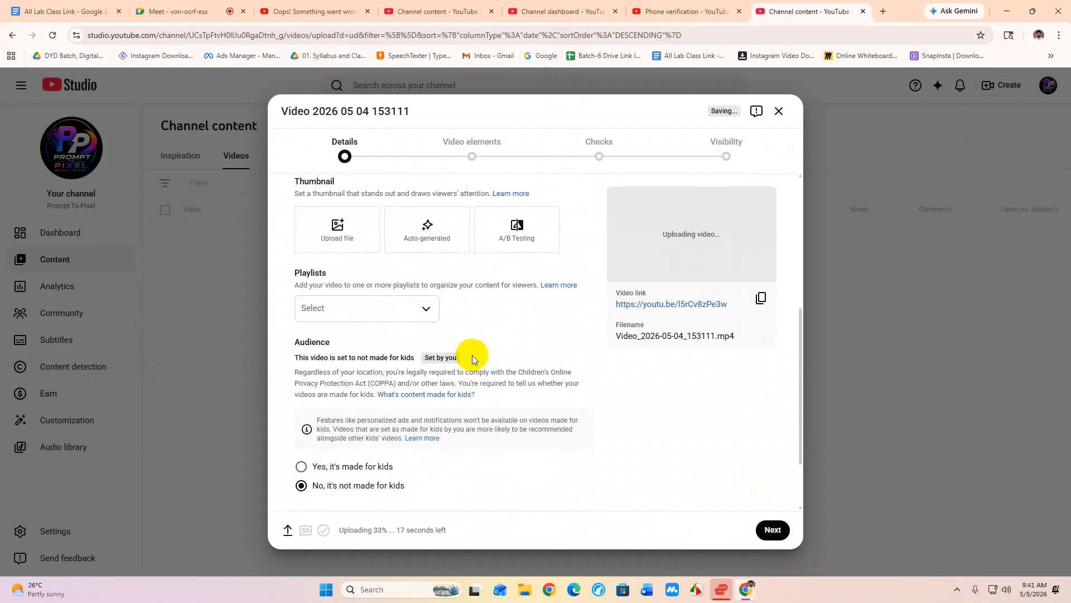
pyautogui.scroll(6, 470, 350)
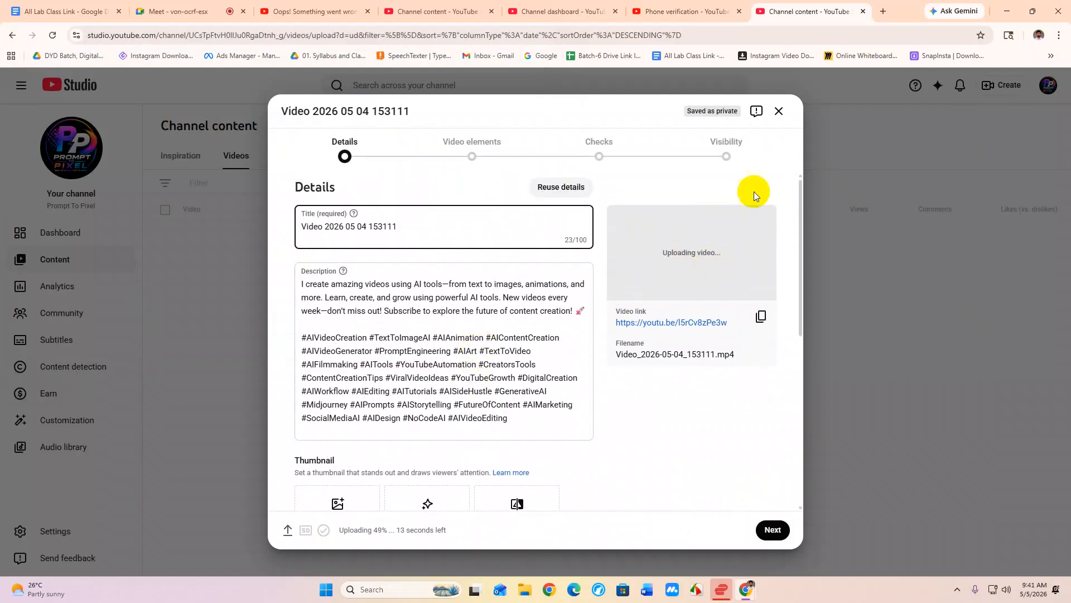
pyautogui.click(779, 111)
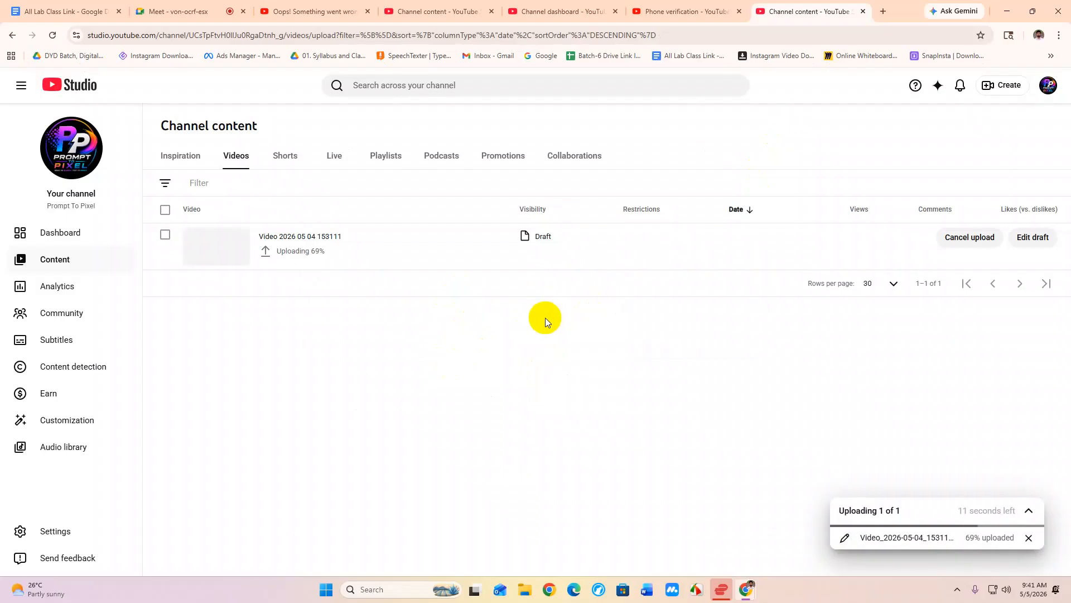
pyautogui.click(986, 85)
# - Start uploading Video_2026-05-02_102027.mp4 as another new video
pyautogui.click(975, 115)
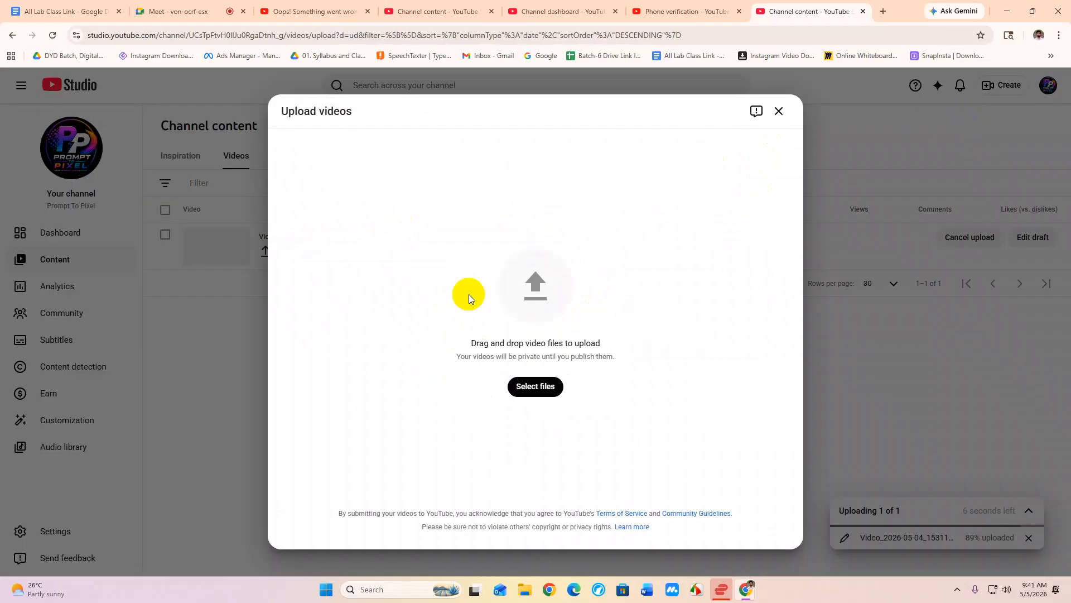
pyautogui.click(542, 389)
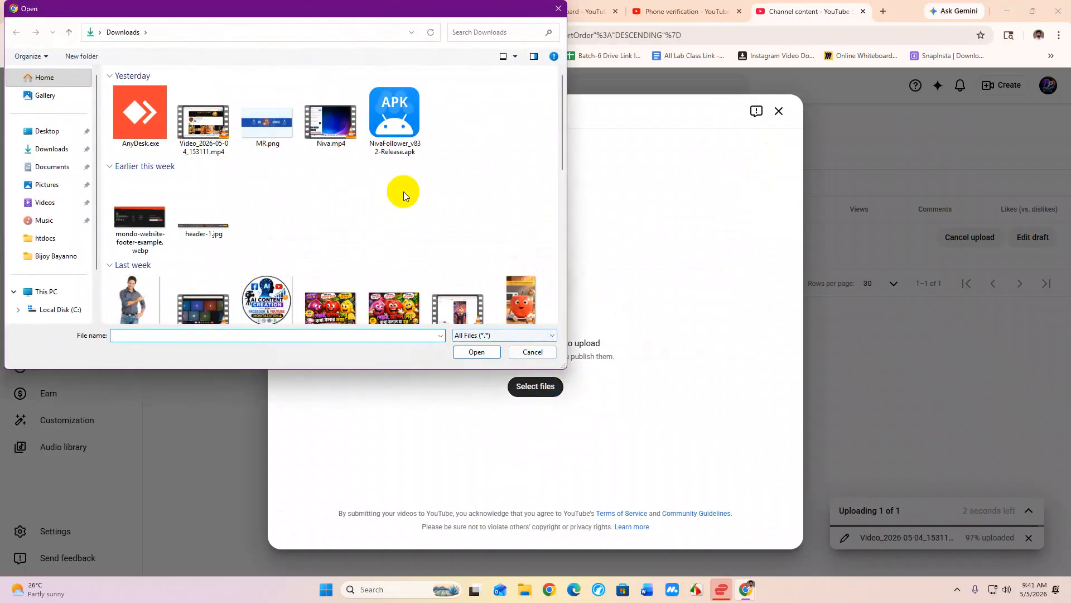
pyautogui.scroll(-3, 404, 192)
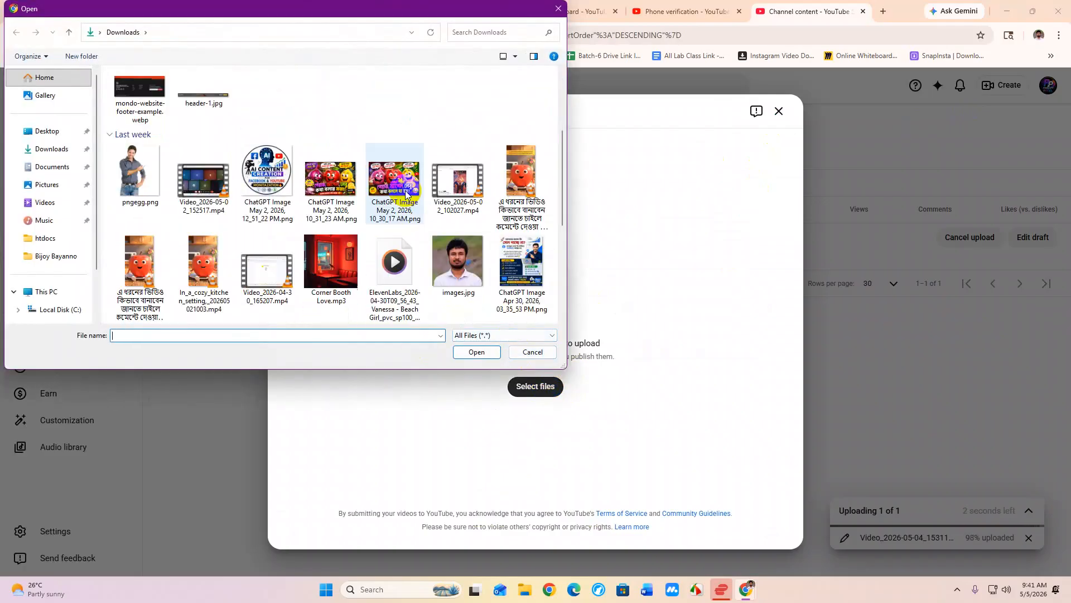
pyautogui.click(466, 187)
pyautogui.click(474, 351)
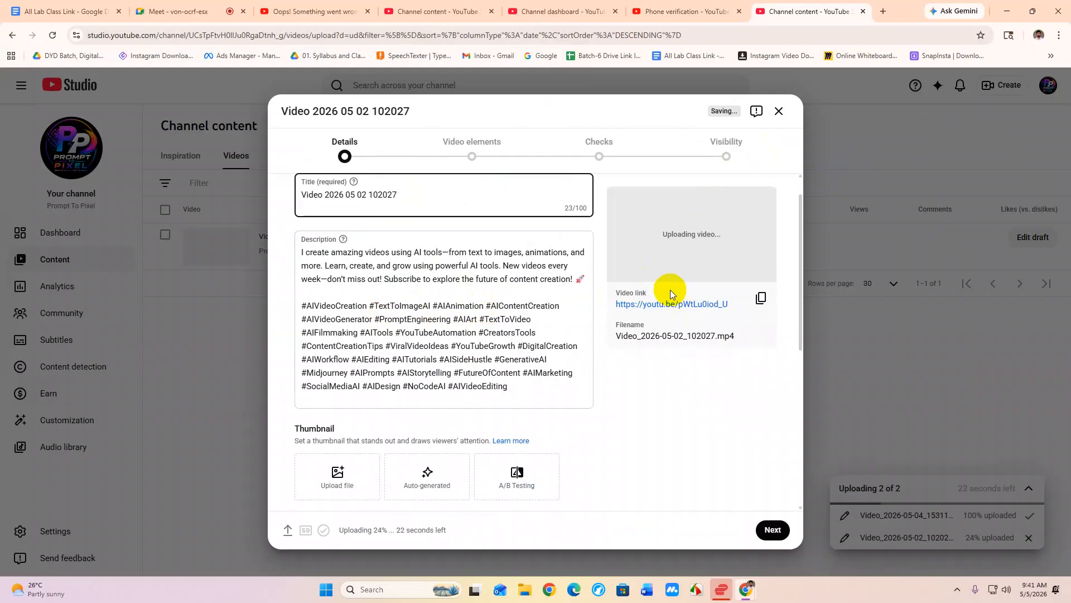
# - Replace the default title with 'How to Create AI Video Bangla 2026'
pyautogui.scroll(1, 688, 245)
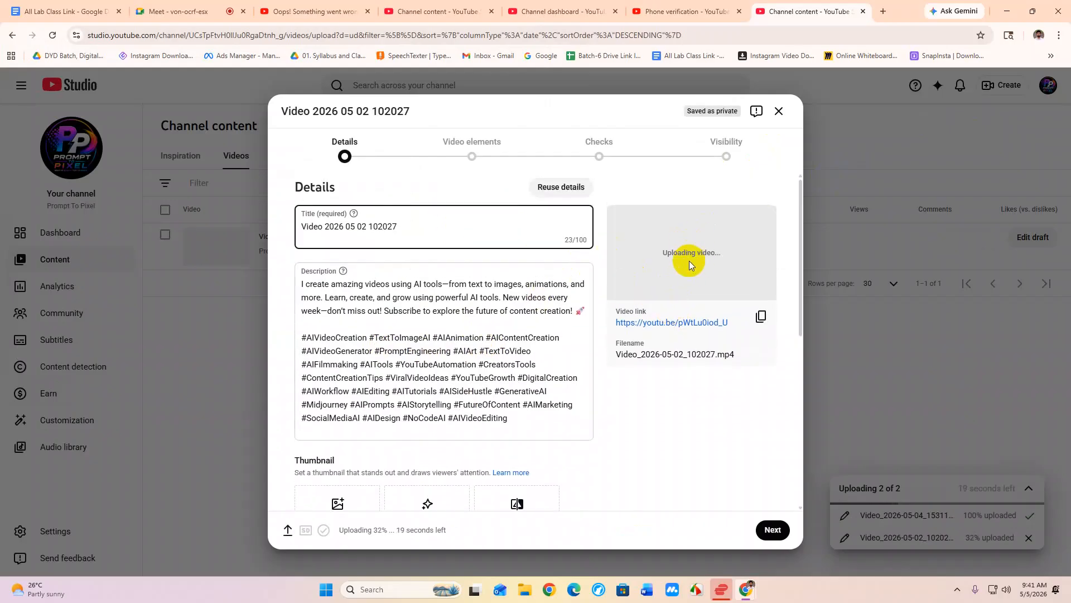
pyautogui.moveTo(421, 227); pyautogui.dragTo(292, 241)
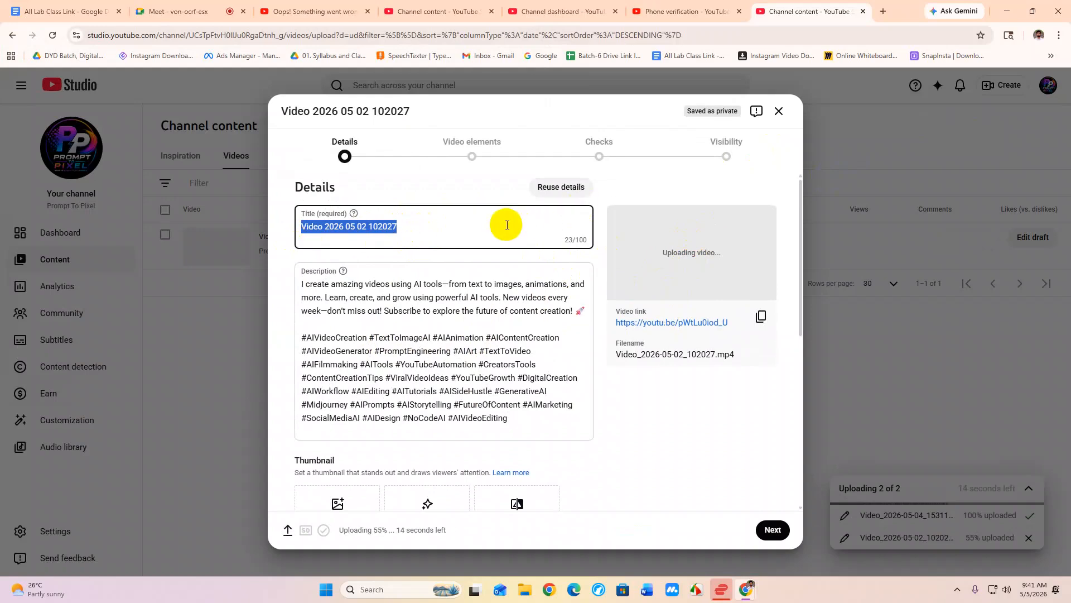
pyautogui.write('How to Create AI Video Bangl')
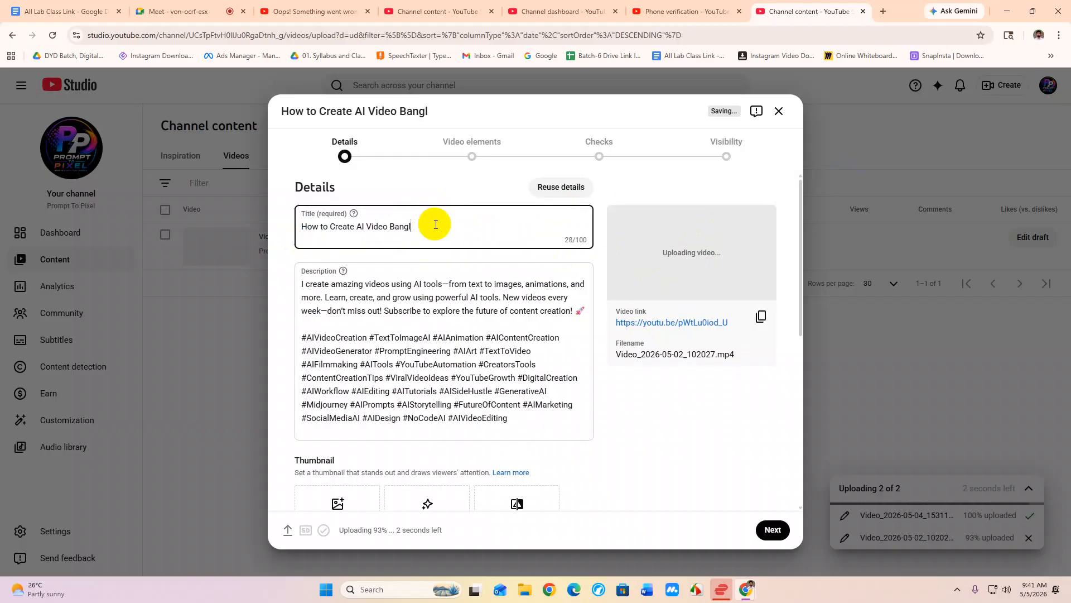
pyautogui.write('026')
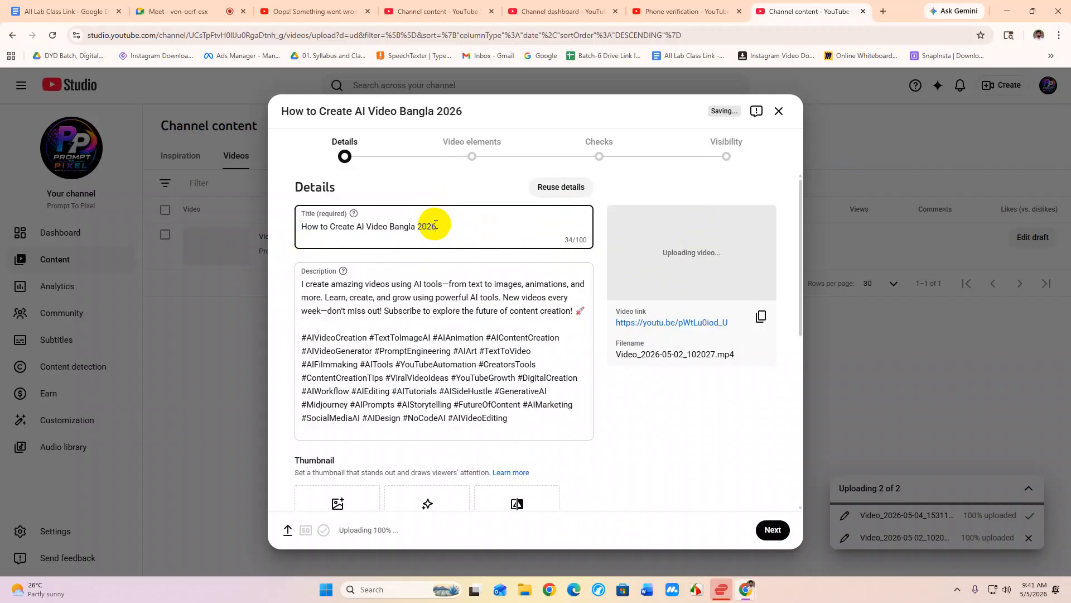
# - Scroll to the Thumbnail section and choose to upload a custom image
pyautogui.scroll(-2, 453, 310)
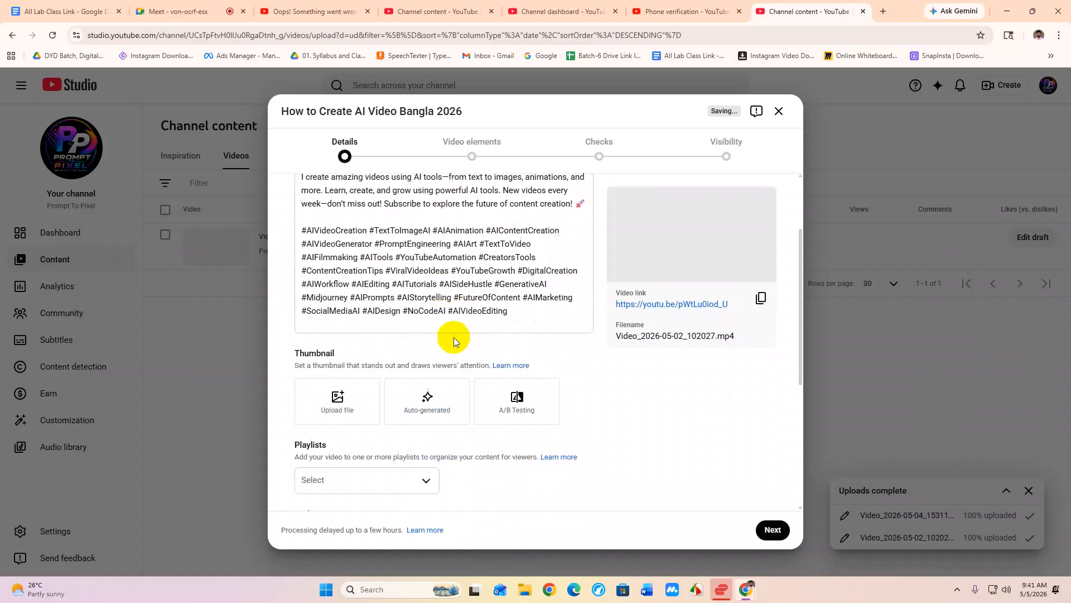
pyautogui.scroll(-5, 466, 259)
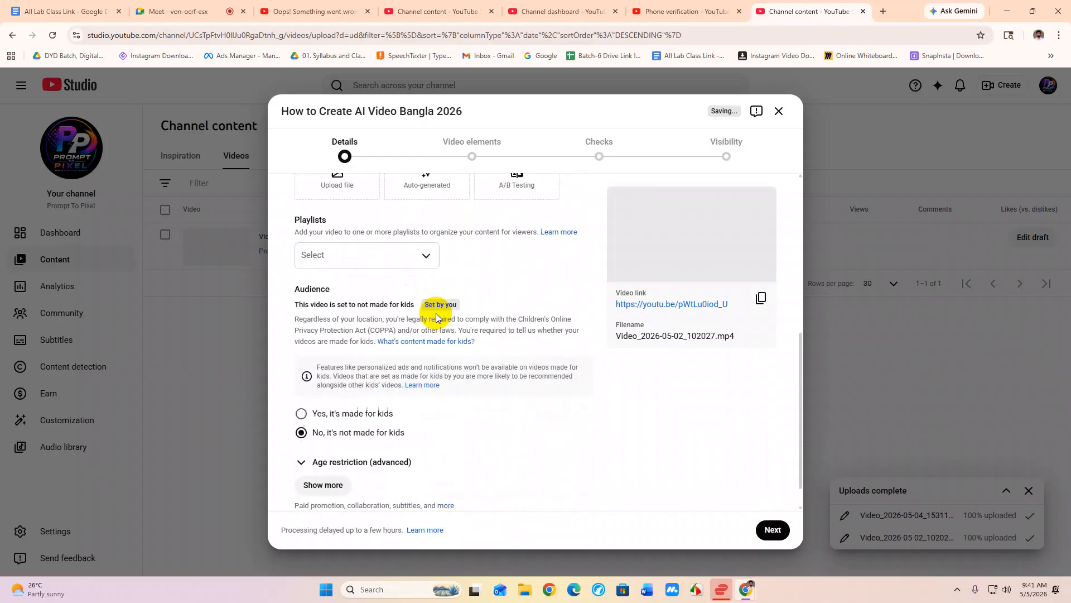
pyautogui.scroll(4, 450, 347)
pyautogui.scroll(2, 390, 302)
pyautogui.scroll(-2, 351, 346)
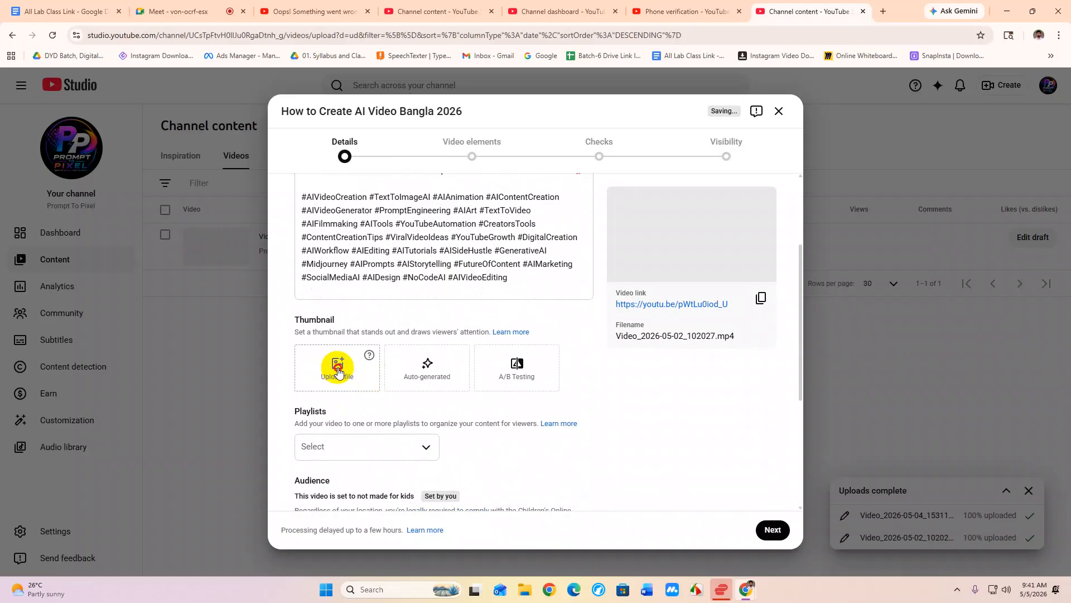
pyautogui.click(338, 371)
# - Set the 'ChatGPT Image May 2' picture as the custom thumbnail
pyautogui.scroll(-3, 321, 201)
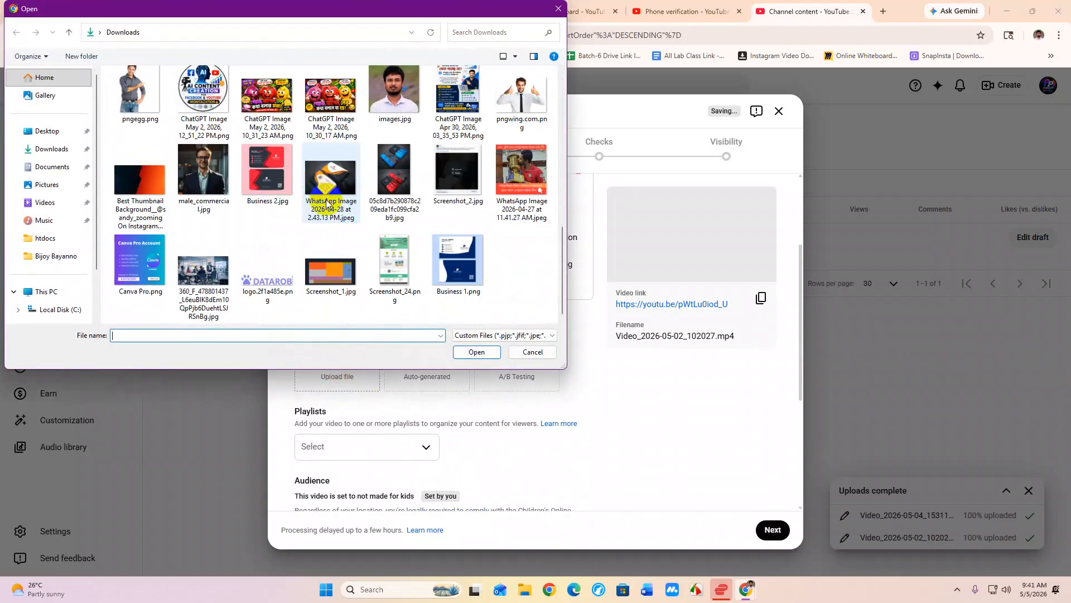
pyautogui.click(275, 110)
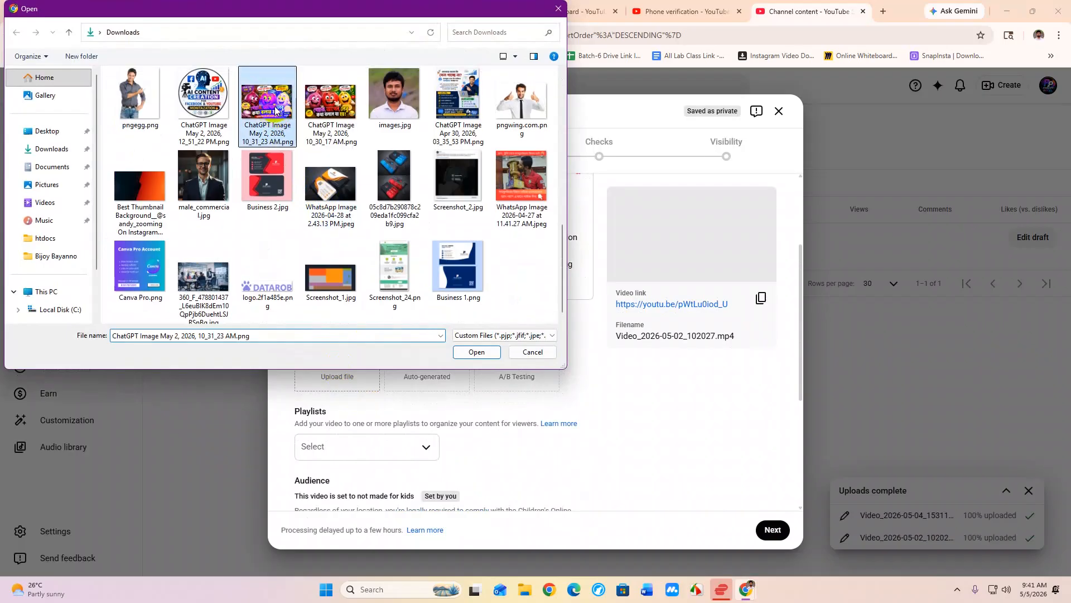
pyautogui.click(470, 350)
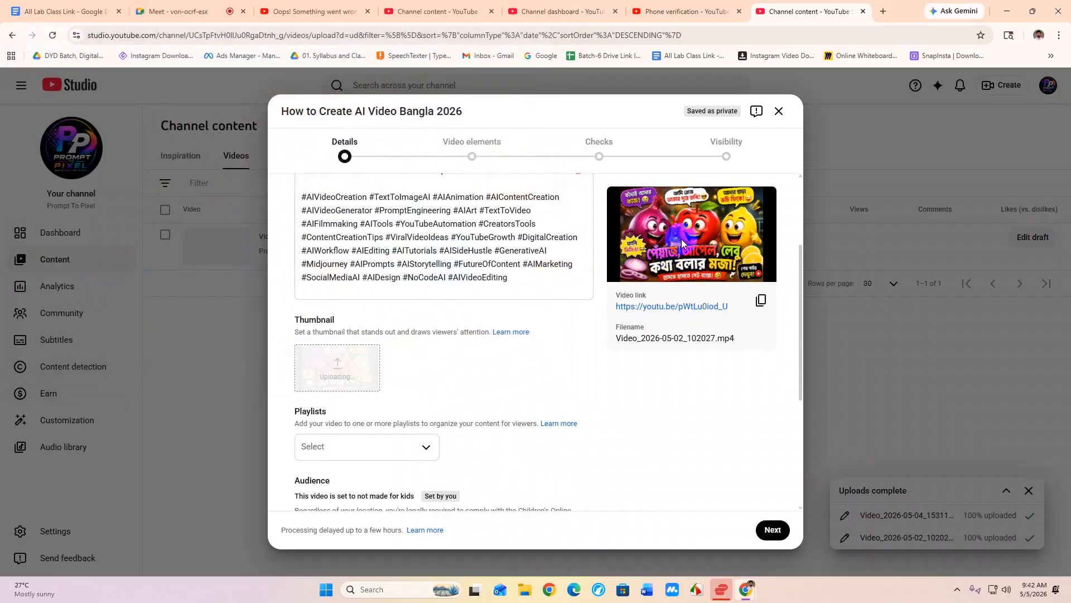
pyautogui.scroll(-2, 701, 238)
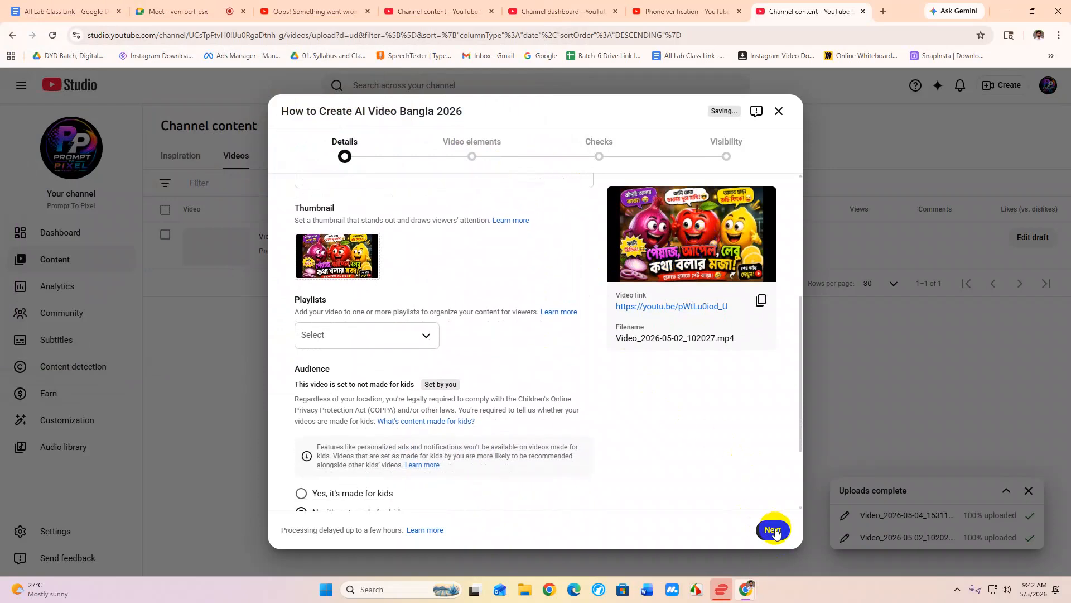
pyautogui.scroll(2, 515, 318)
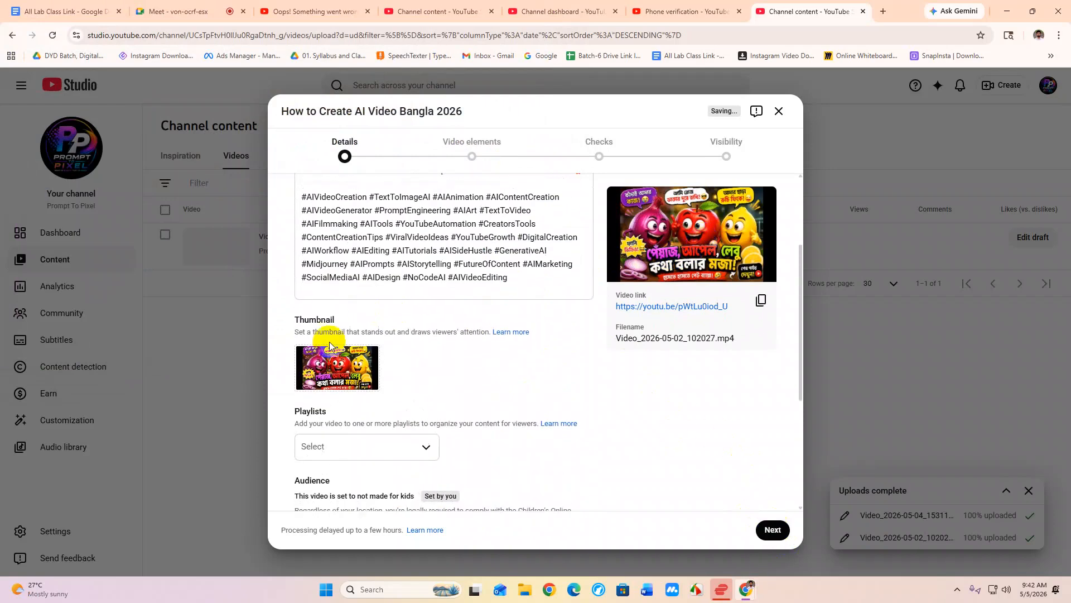
# - Undo the thumbnail change, then start and cancel replacing it with another image
pyautogui.click(371, 354)
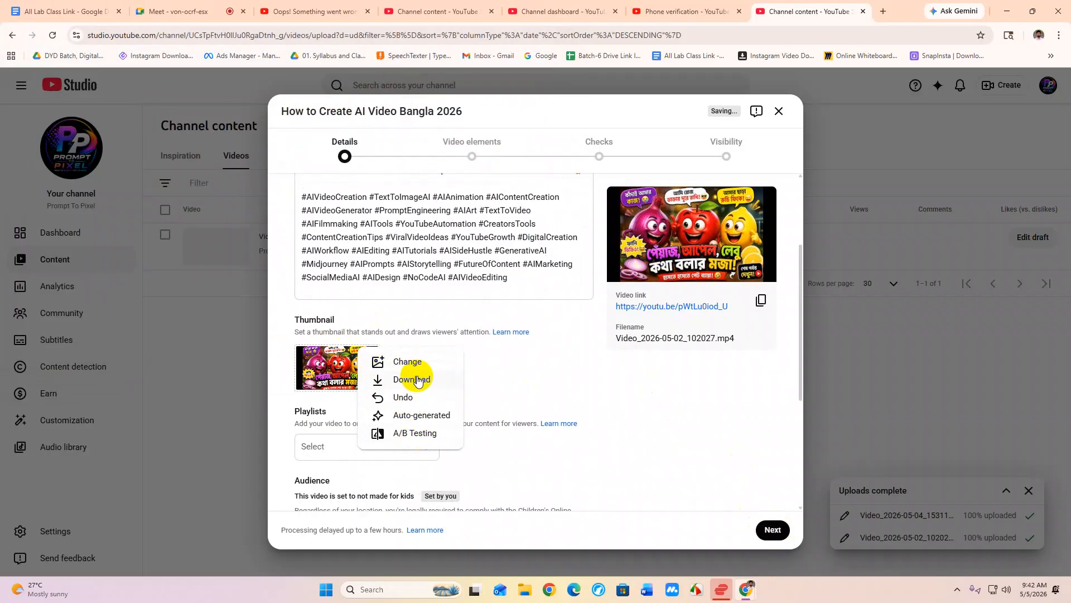
pyautogui.click(401, 398)
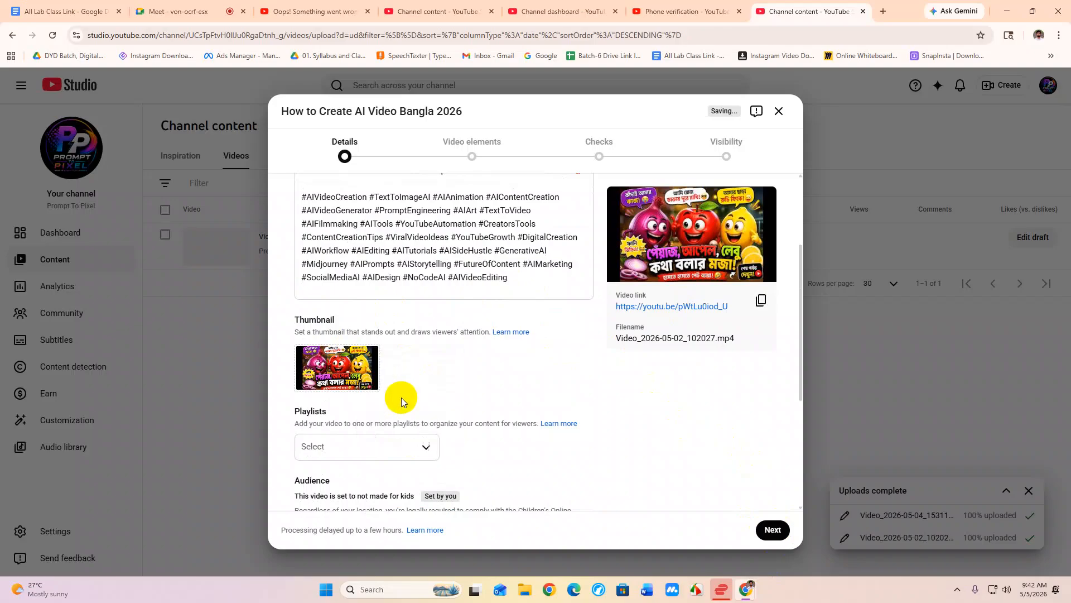
pyautogui.click(368, 361)
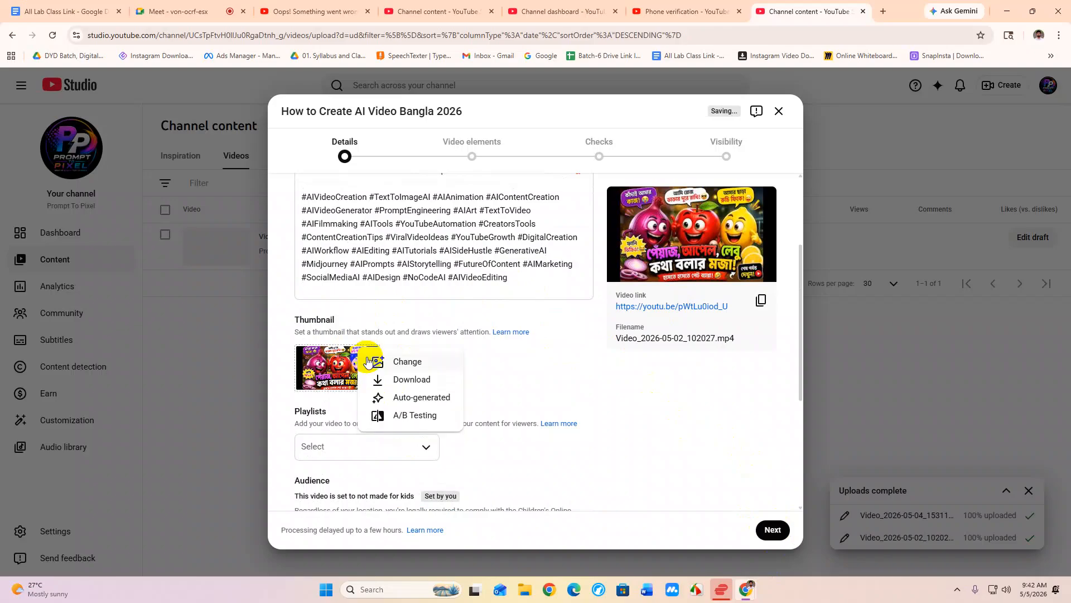
pyautogui.click(404, 362)
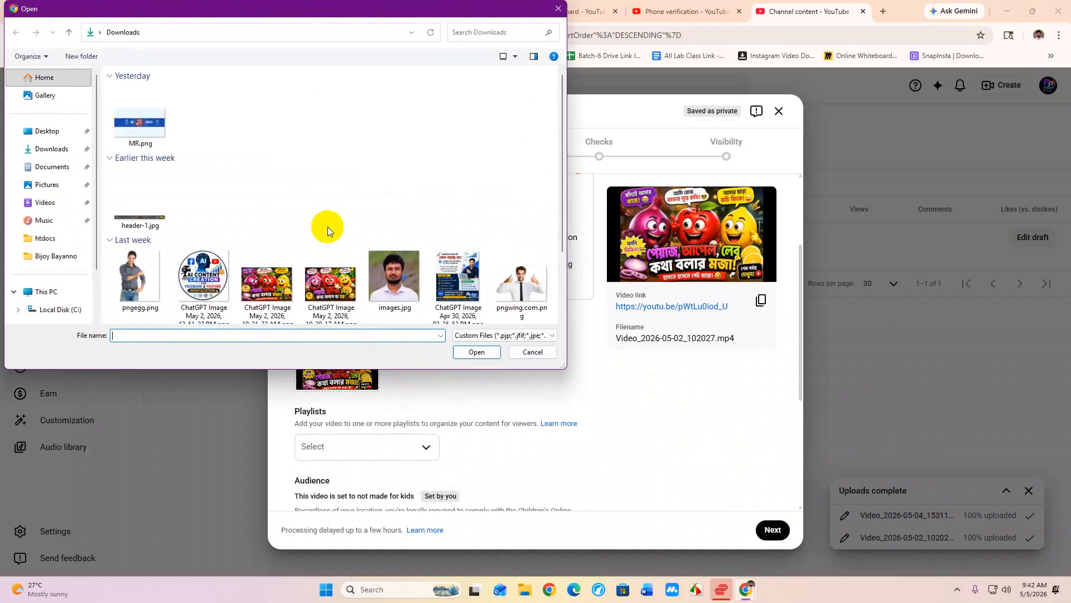
pyautogui.click(558, 8)
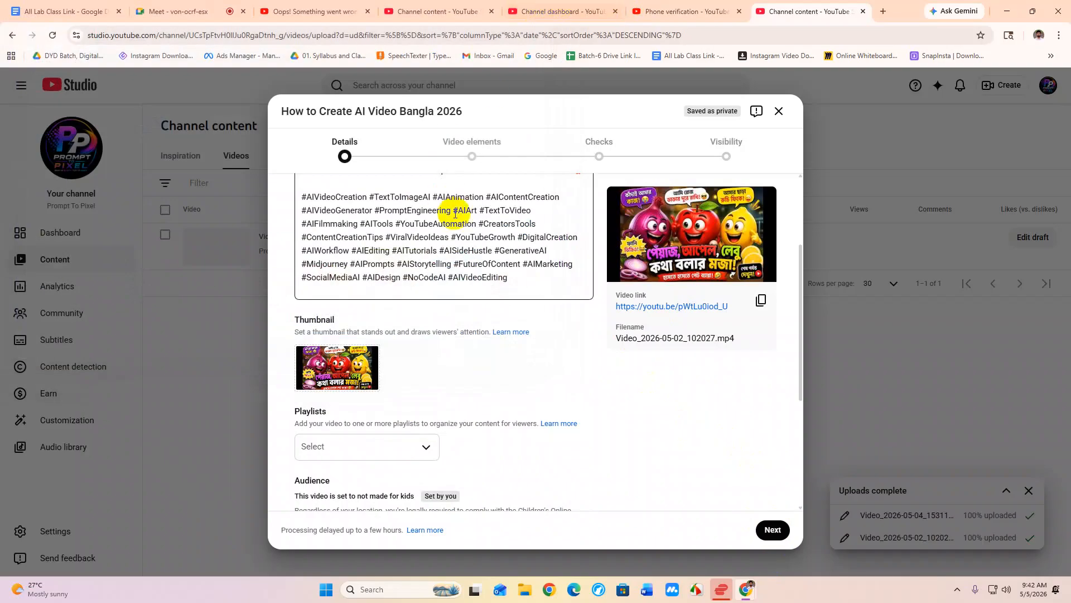
# - Reopen and close the thumbnail options, keeping the custom cartoon thumbnail
pyautogui.moveTo(364, 364)
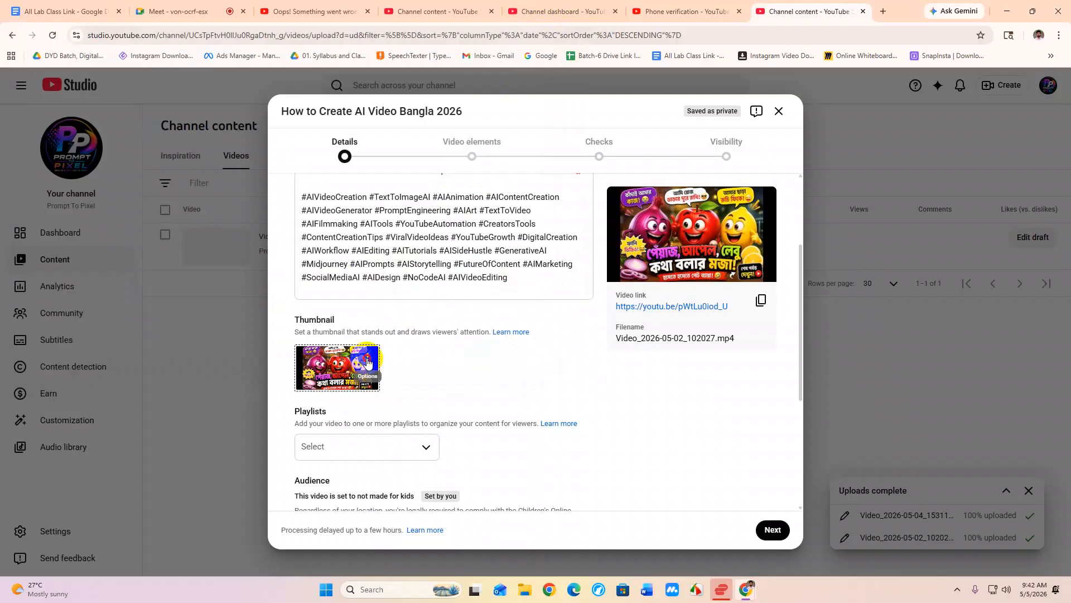
pyautogui.click(371, 354)
pyautogui.click(615, 379)
pyautogui.scroll(-3, 614, 379)
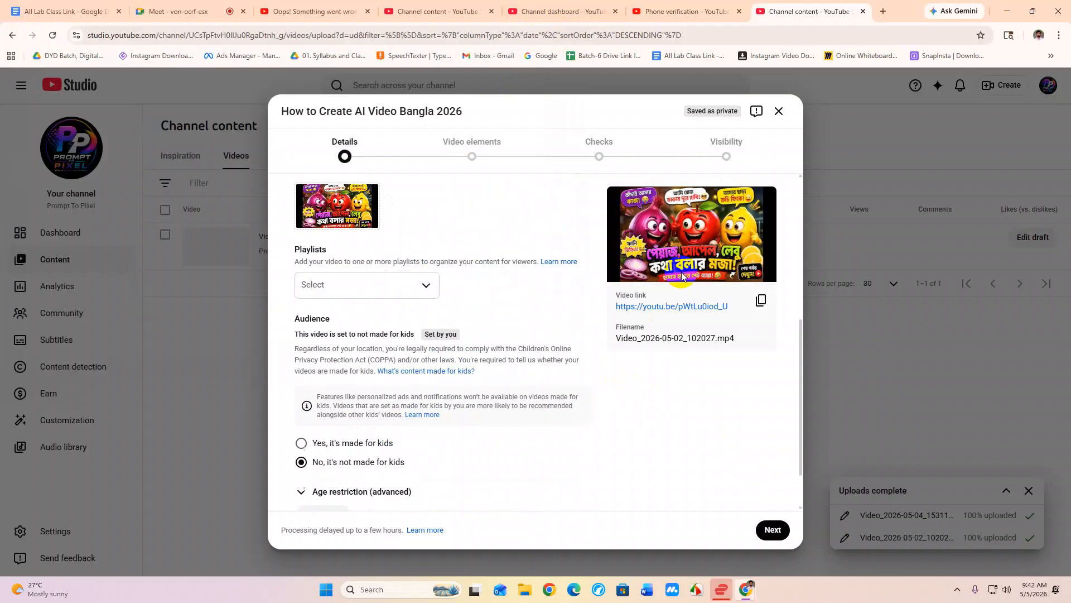
# - Publish the AI video as Public, dismiss the processing notice, and return to the dashboard
pyautogui.click(774, 530)
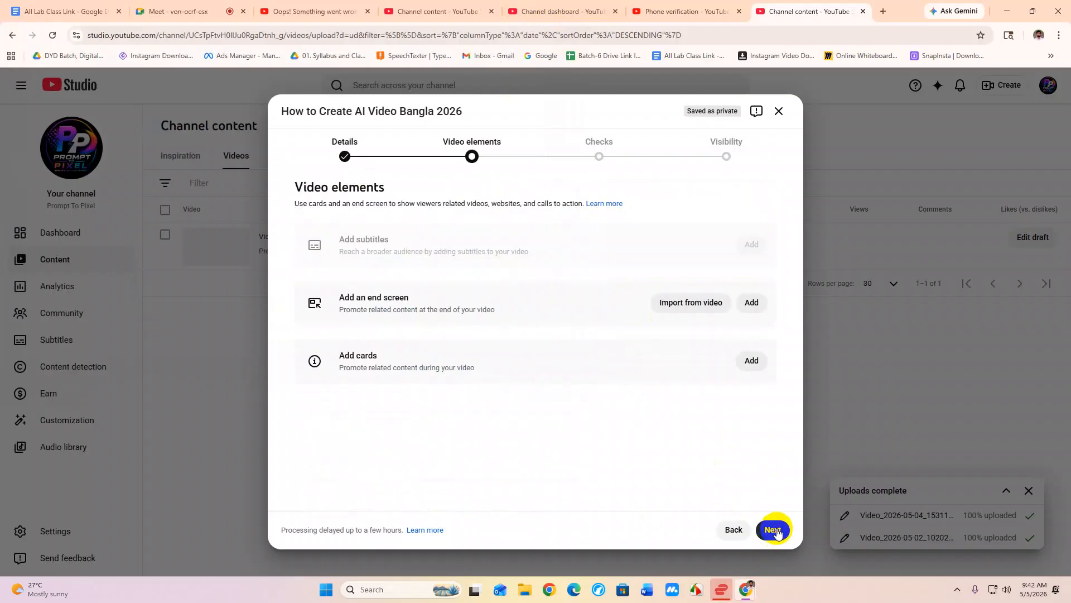
pyautogui.click(774, 529)
pyautogui.click(777, 532)
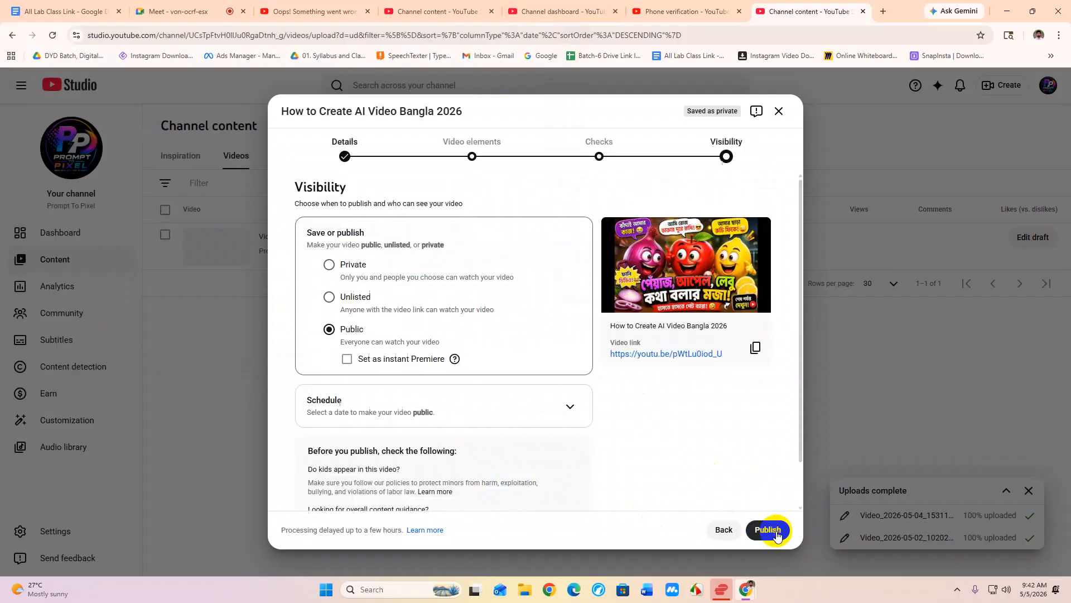
pyautogui.click(775, 531)
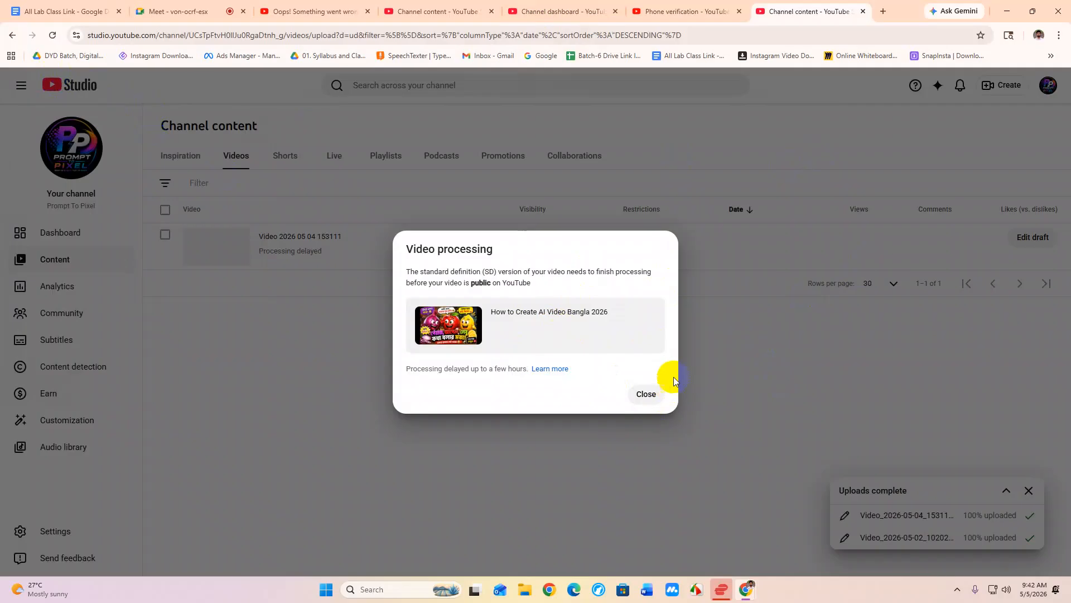
pyautogui.click(645, 394)
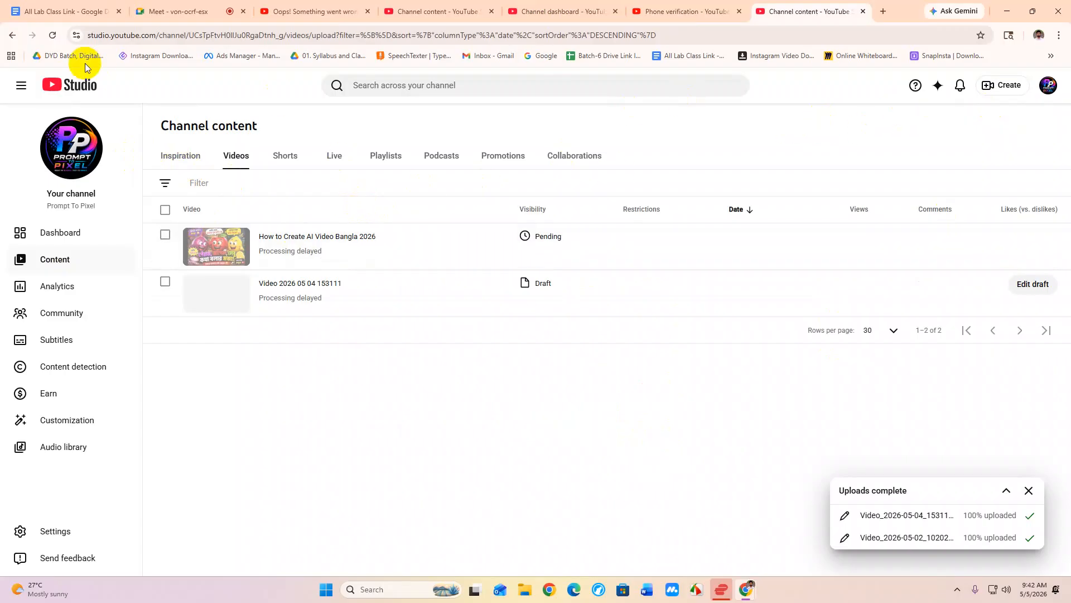
pyautogui.click(82, 86)
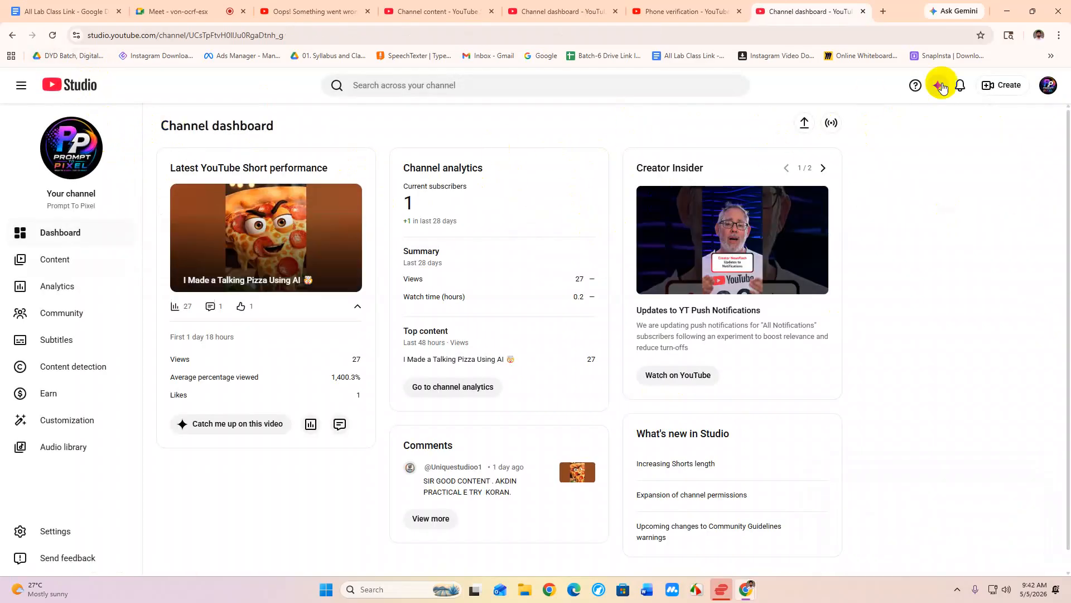
# - Start uploading Niva.mp4 from the Downloads folder
pyautogui.click(1005, 88)
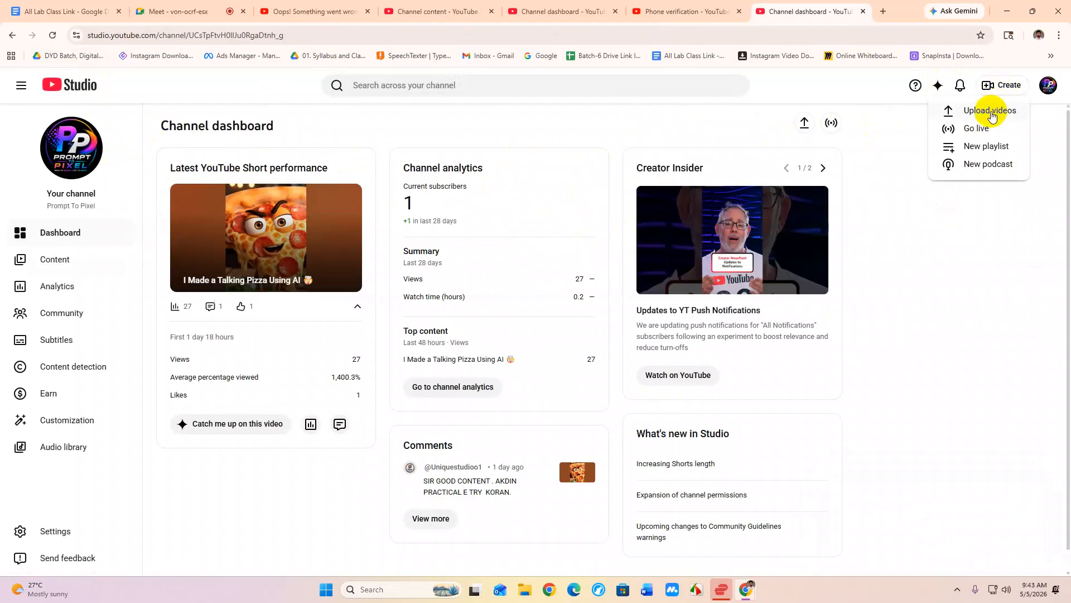
pyautogui.click(991, 111)
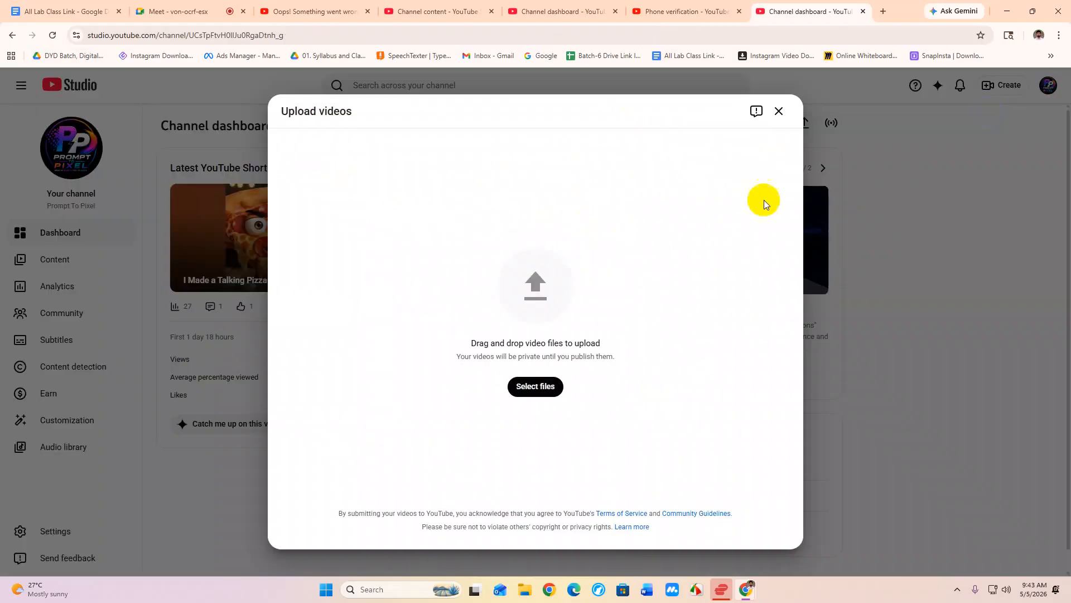
pyautogui.click(561, 392)
pyautogui.click(204, 120)
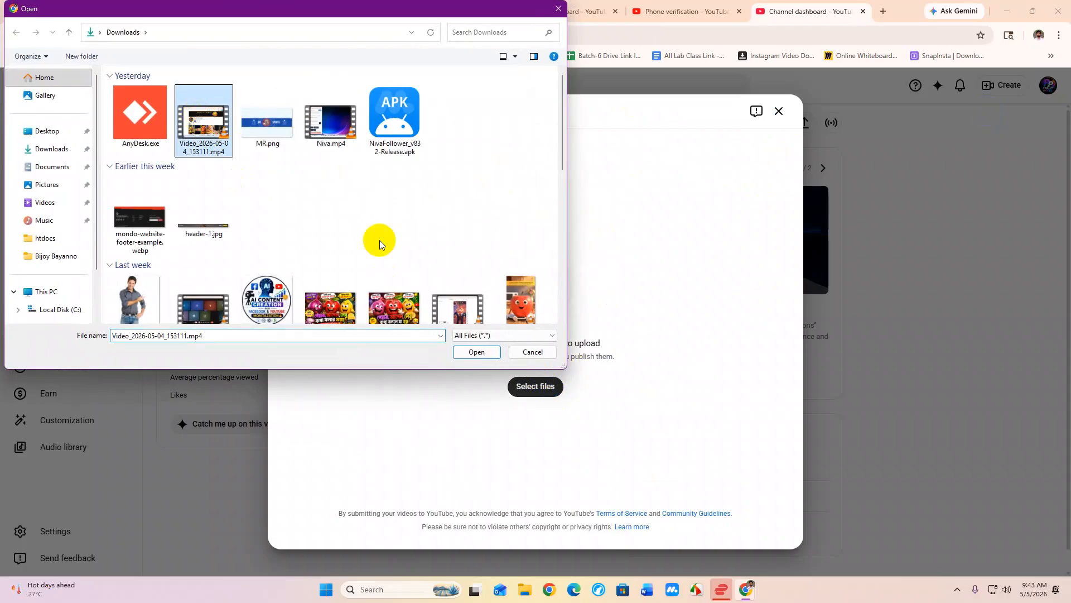
pyautogui.click(312, 100)
pyautogui.click(477, 352)
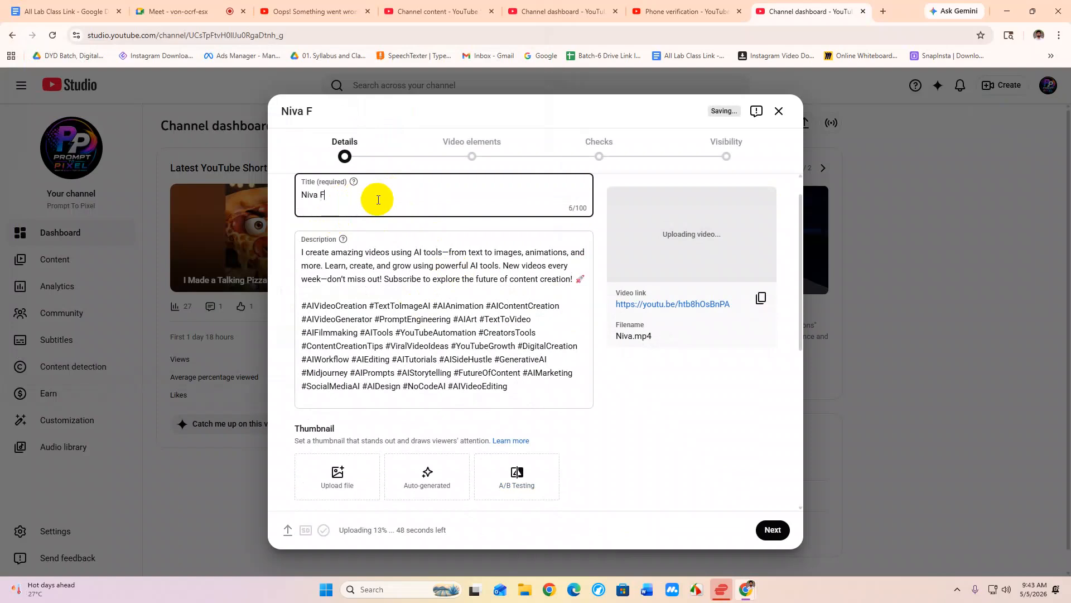
# - Set the title to 'Niva Follower' and continue to the Video elements step
pyautogui.write('lower')
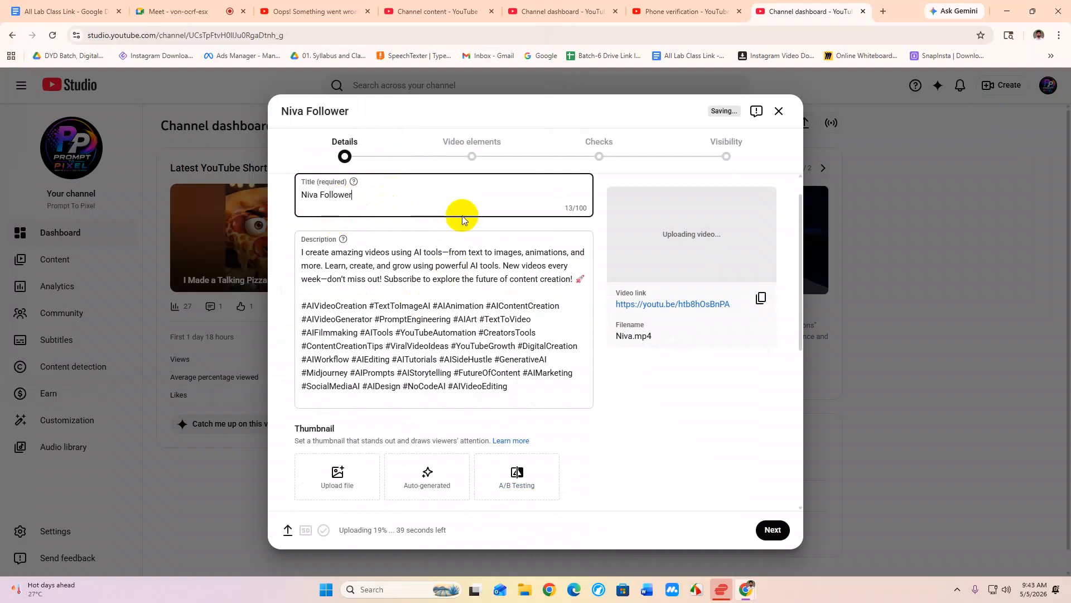
pyautogui.scroll(-2, 704, 495)
pyautogui.click(772, 528)
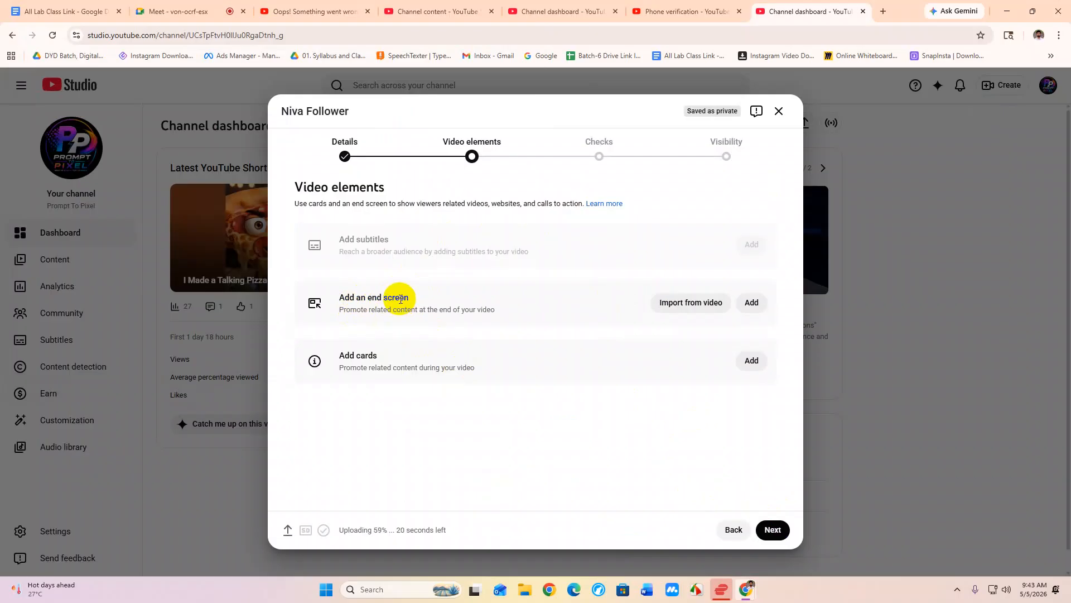
# - On the Video elements step, start adding an end screen to the Niva Follower upload
pyautogui.moveTo(333, 358); pyautogui.dragTo(382, 360)
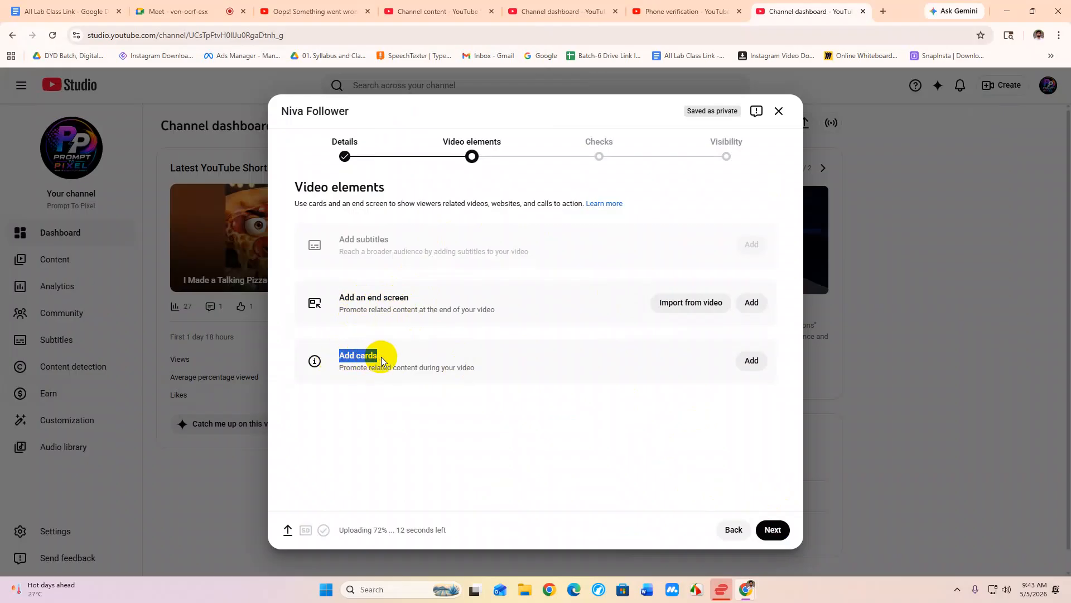
pyautogui.click(752, 303)
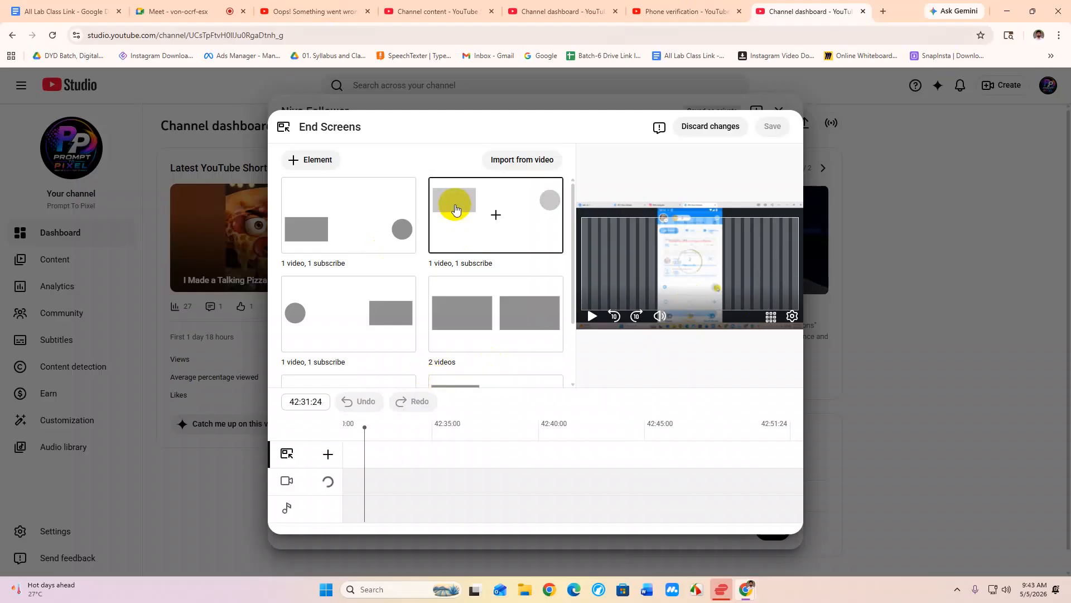
pyautogui.click(246, 274)
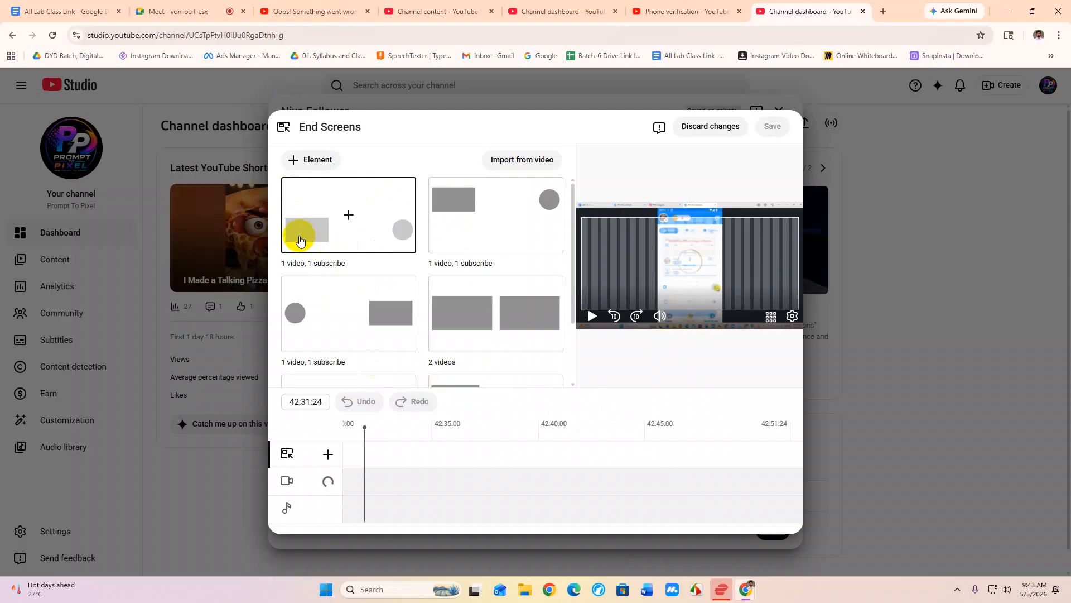
pyautogui.click(781, 270)
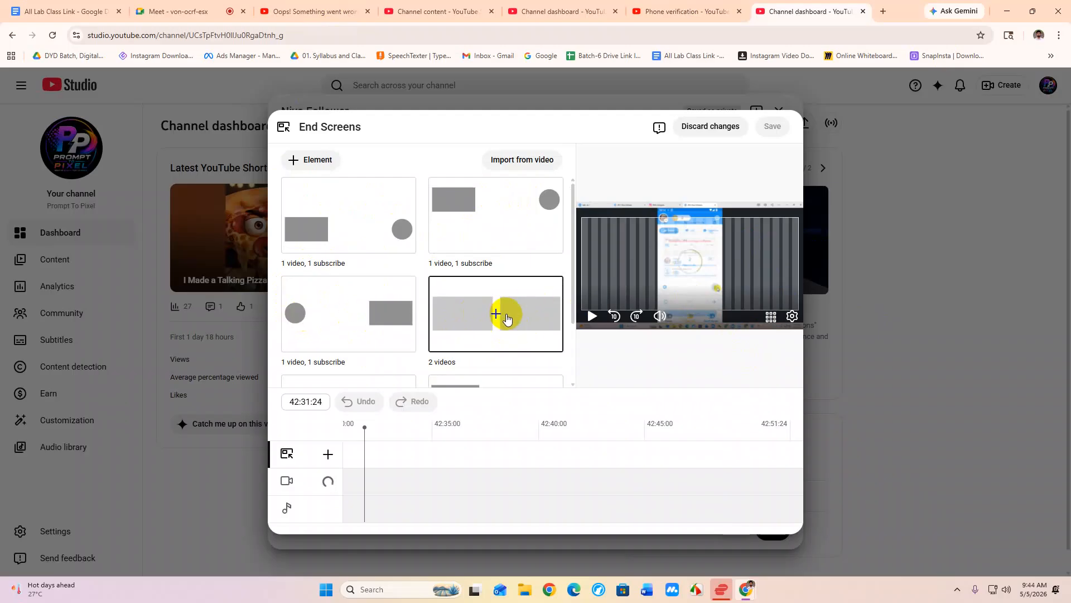
pyautogui.scroll(-2, 501, 314)
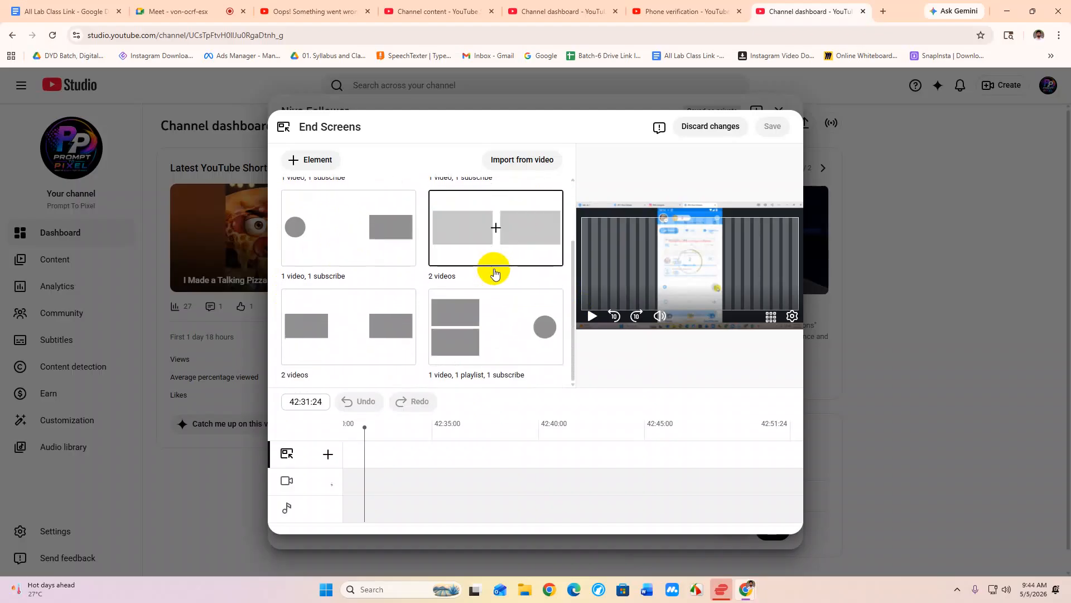
pyautogui.scroll(1, 495, 268)
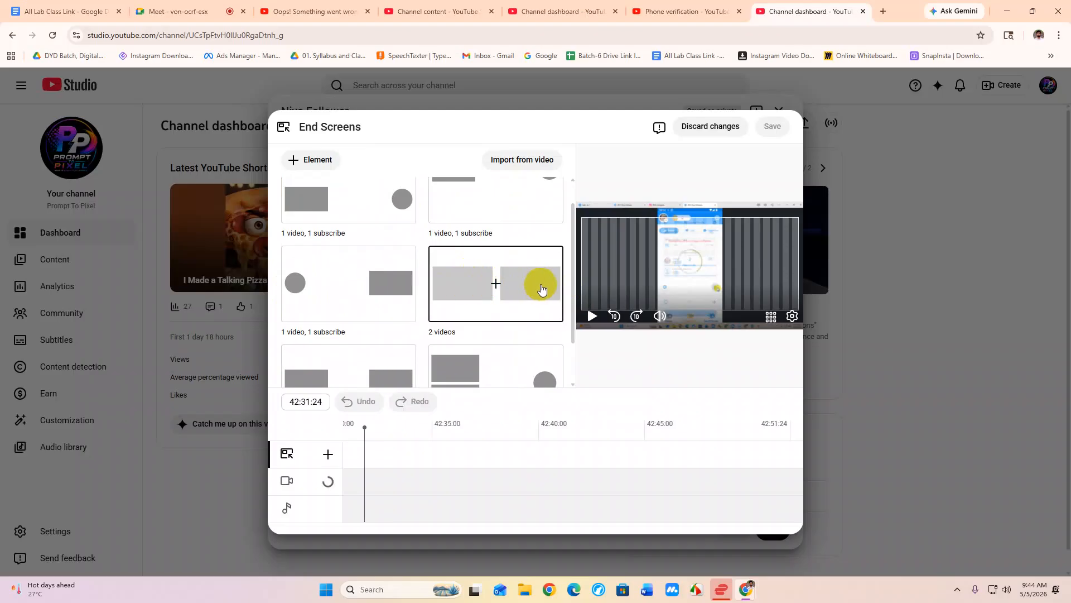
pyautogui.scroll(-1, 513, 280)
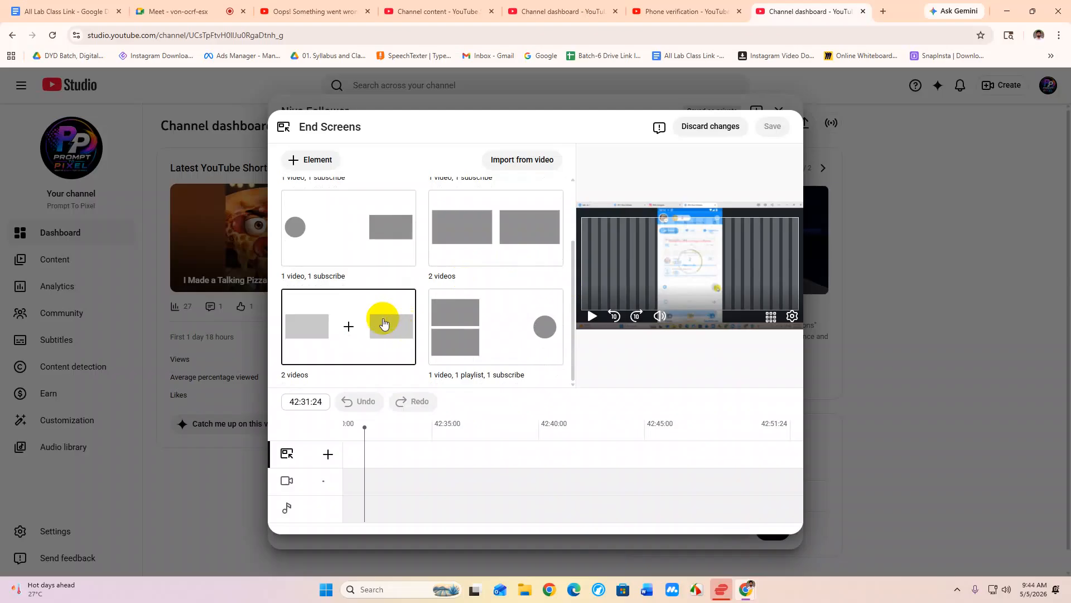
pyautogui.scroll(2, 469, 337)
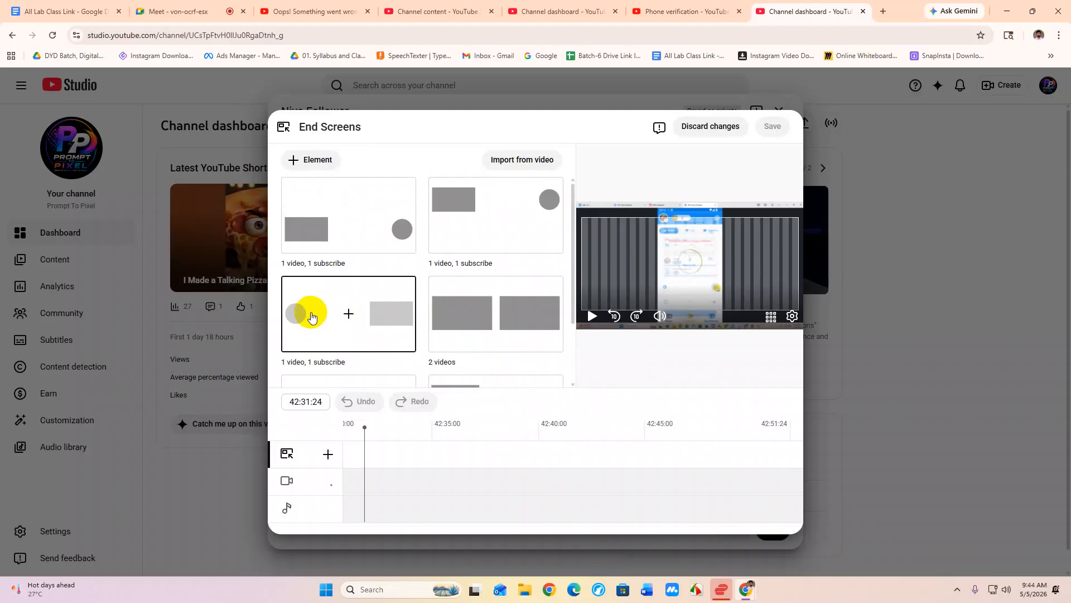
# - Apply the '1 video, 1 subscribe' end screen template, adjust its video element, and check phone verification
pyautogui.click(311, 316)
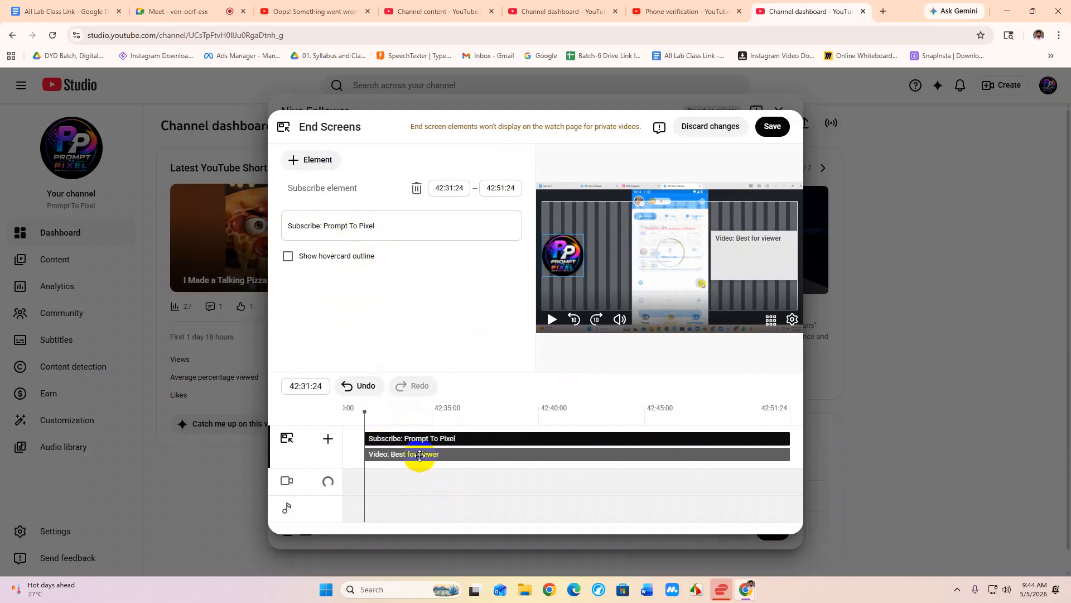
pyautogui.click(749, 258)
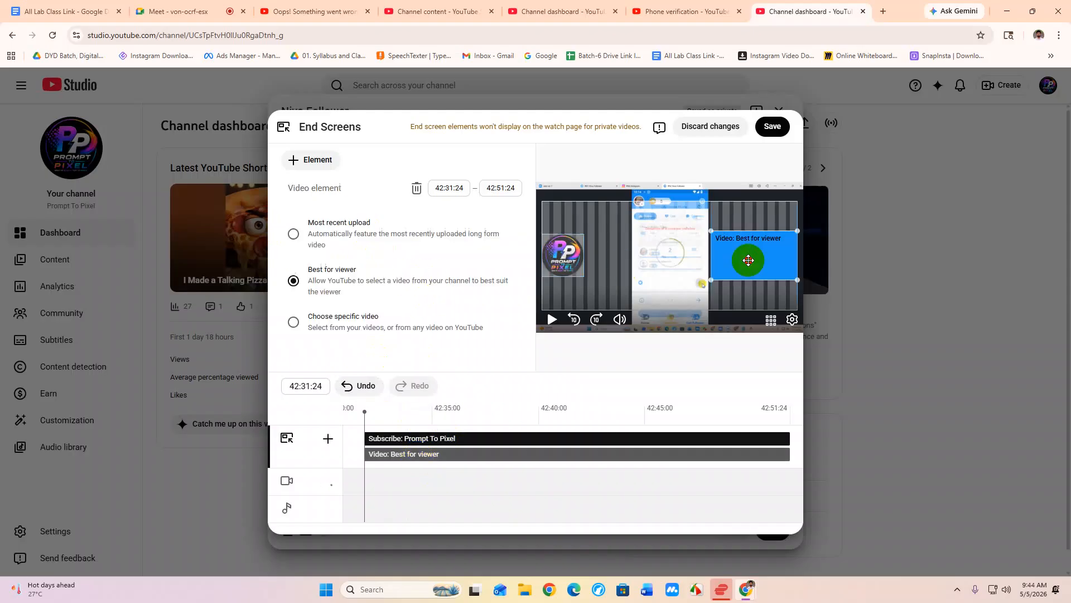
pyautogui.moveTo(761, 246); pyautogui.dragTo(756, 246)
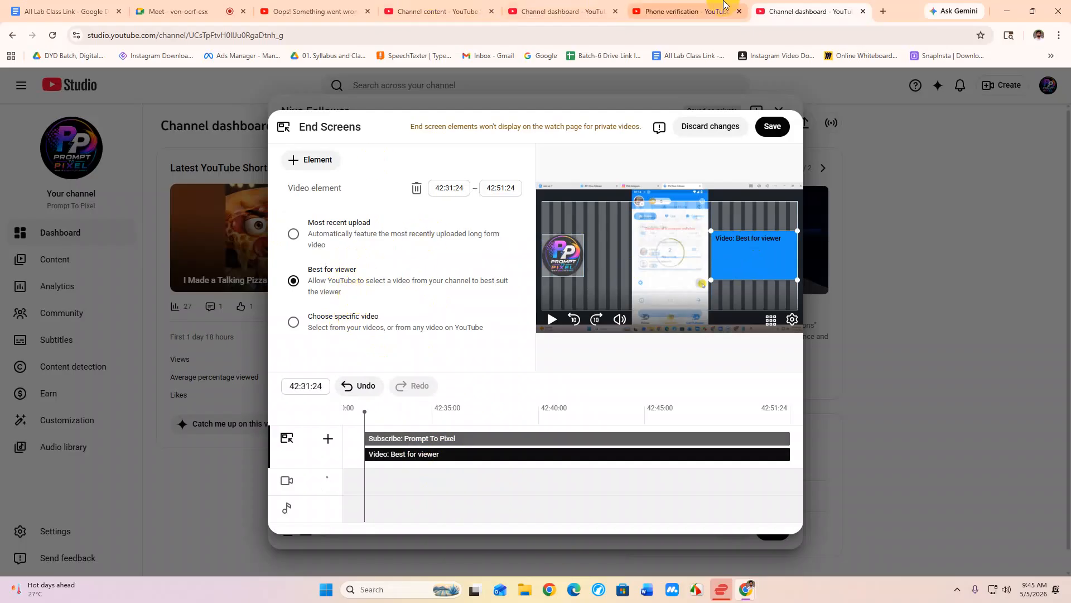
pyautogui.click(688, 11)
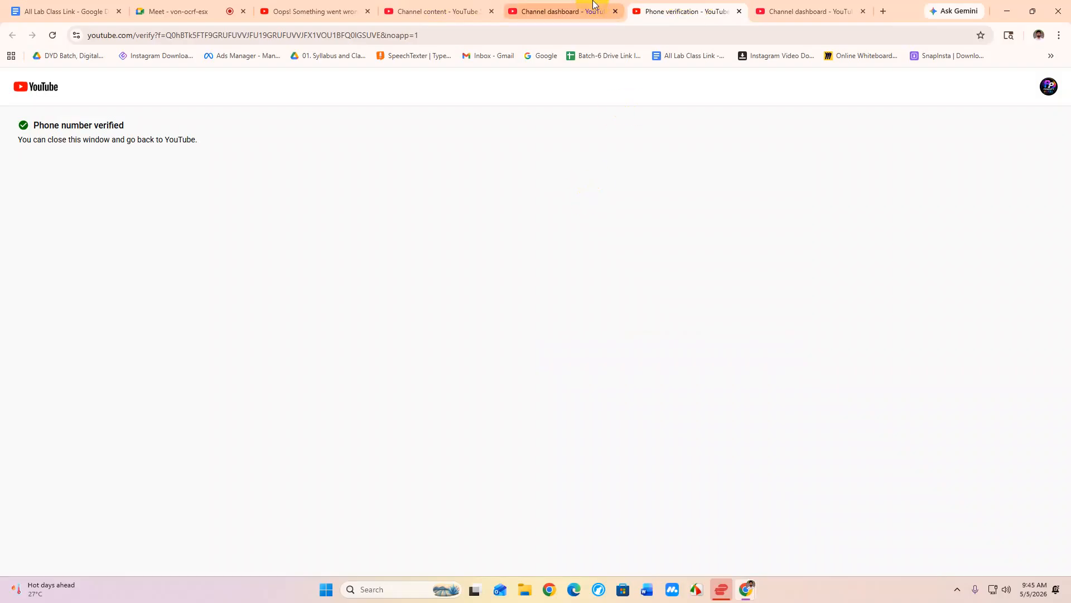
# - Open the Prompt To Pixel channel page in a new YouTube tab
pyautogui.click(803, 11)
pyautogui.click(880, 12)
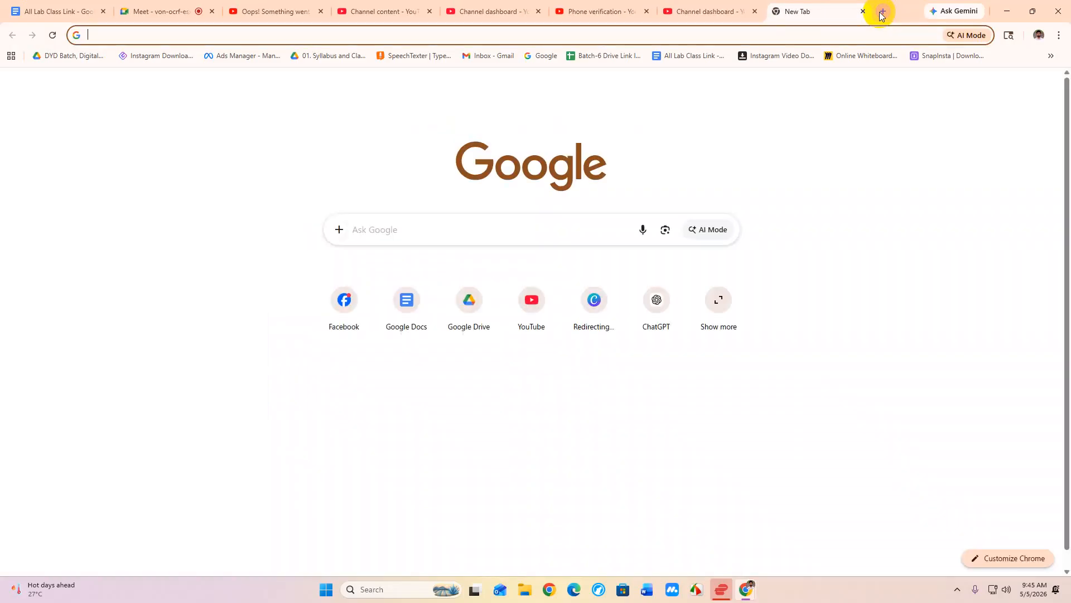
pyautogui.click(534, 291)
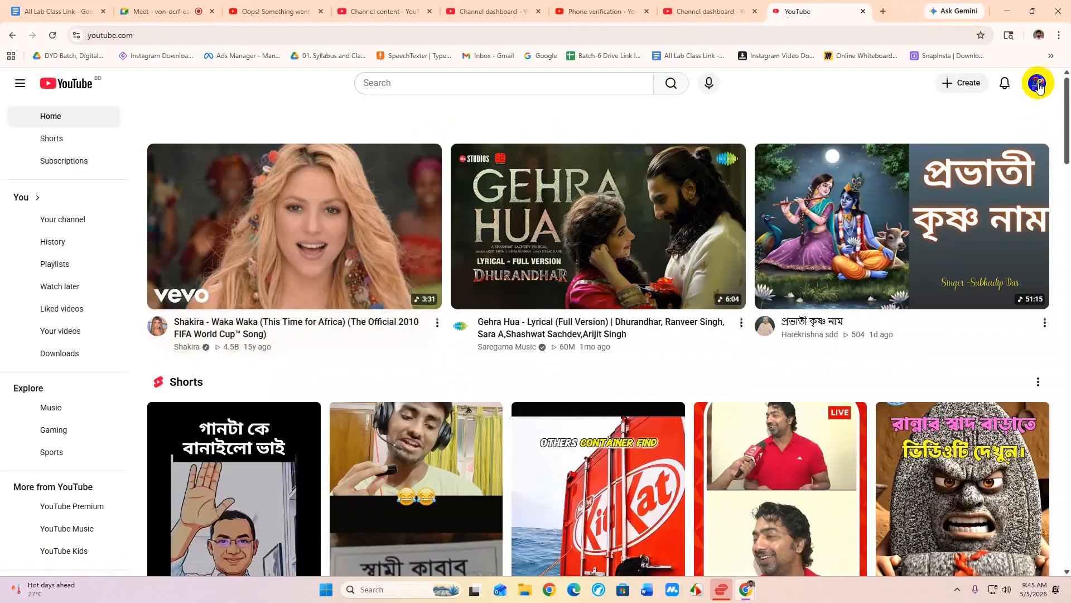
pyautogui.click(1035, 82)
pyautogui.click(956, 142)
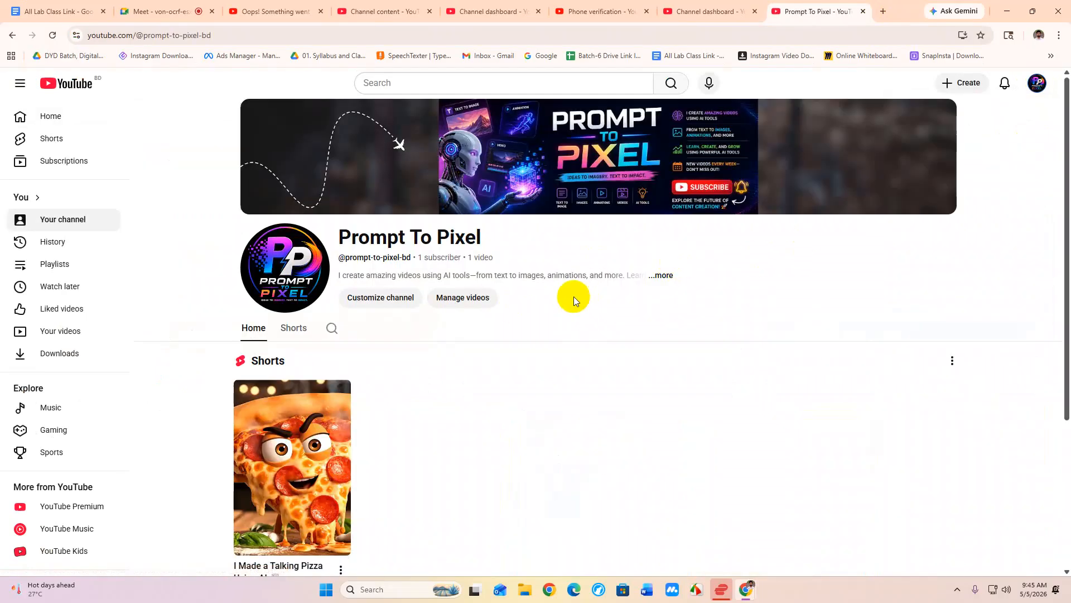
# - Browse the channel's Shorts and Home tabs, then open Customize channel in Studio
pyautogui.click(300, 334)
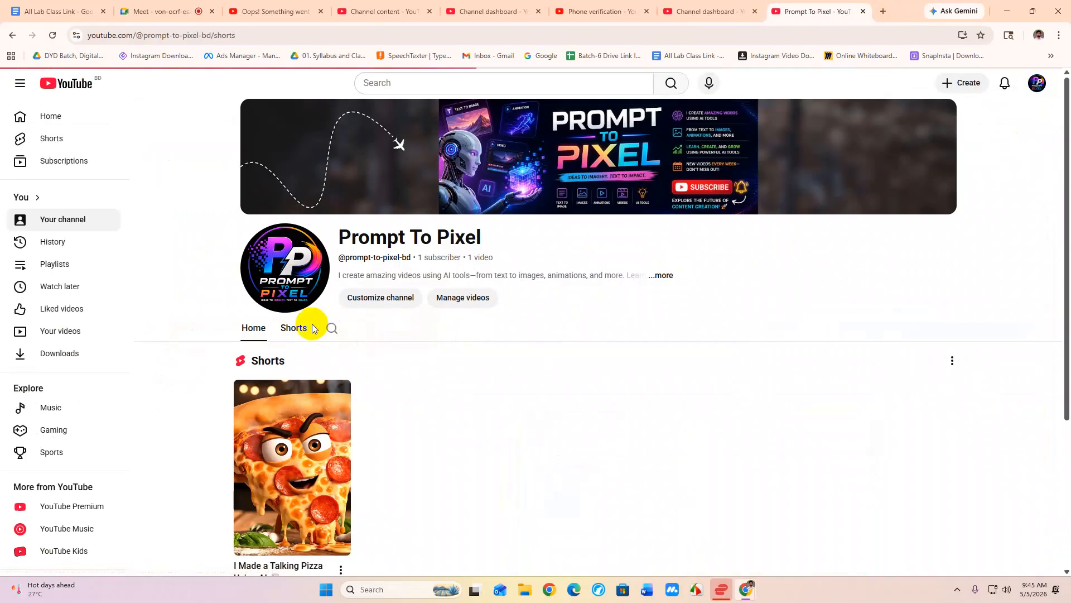
pyautogui.click(272, 331)
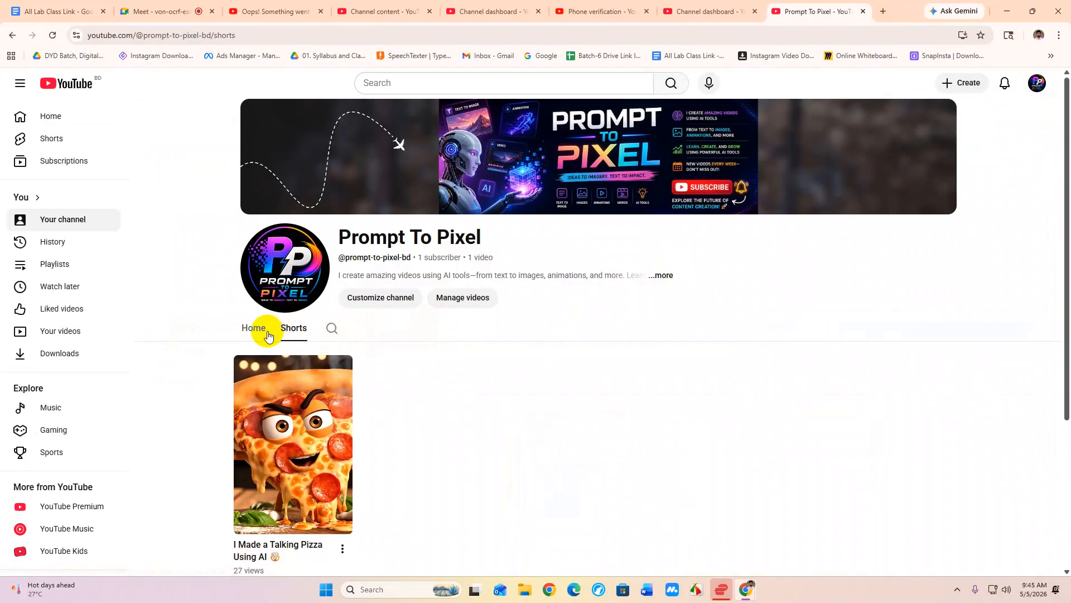
pyautogui.click(388, 297)
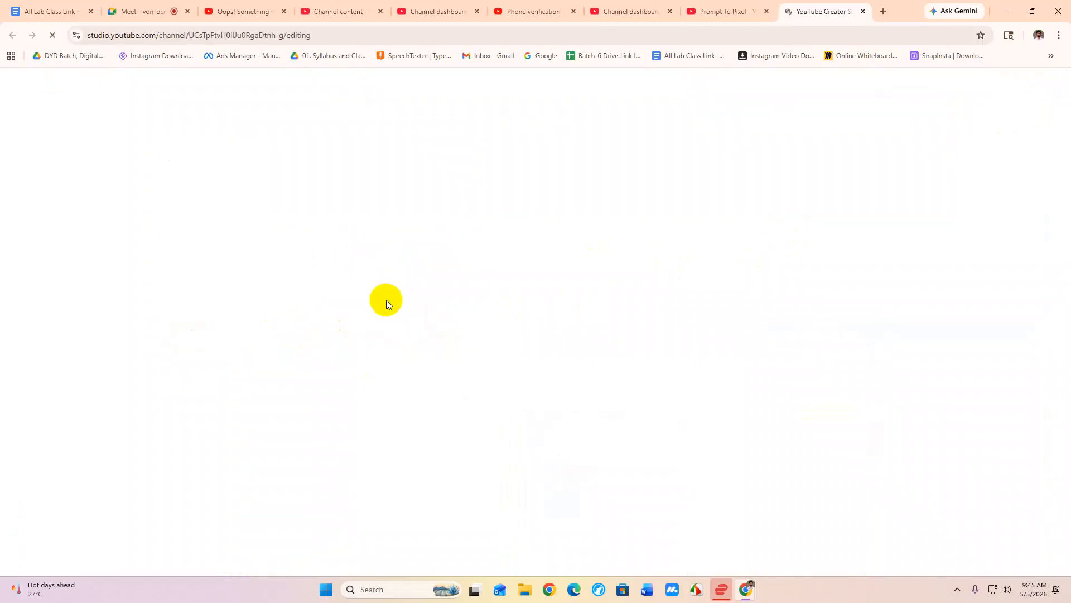
# - Check the channel content list and public channel page, then go back to the End Screens editor
pyautogui.click(65, 268)
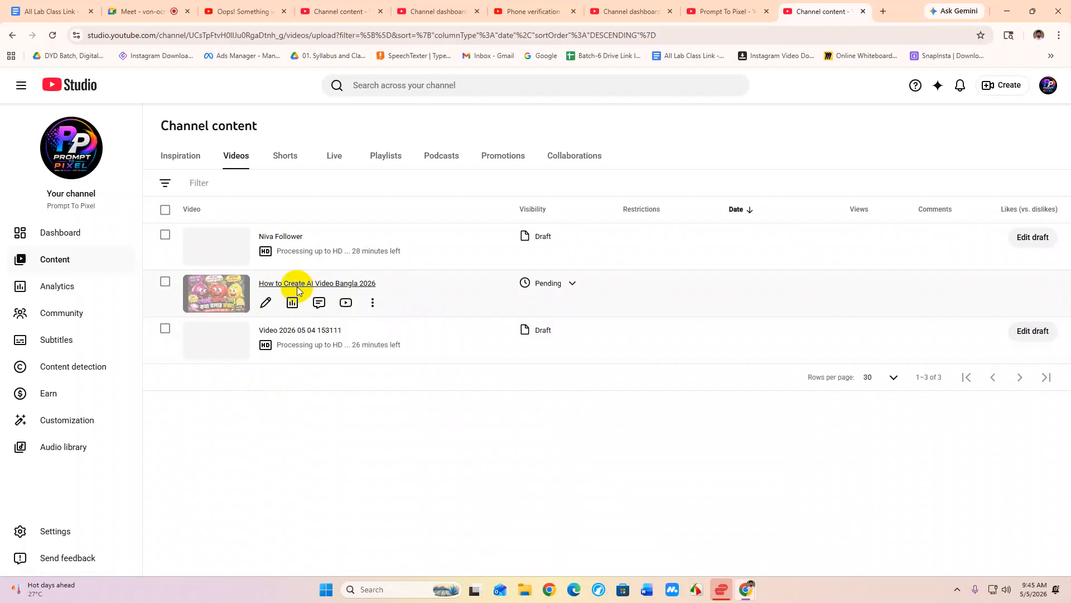
pyautogui.click(729, 16)
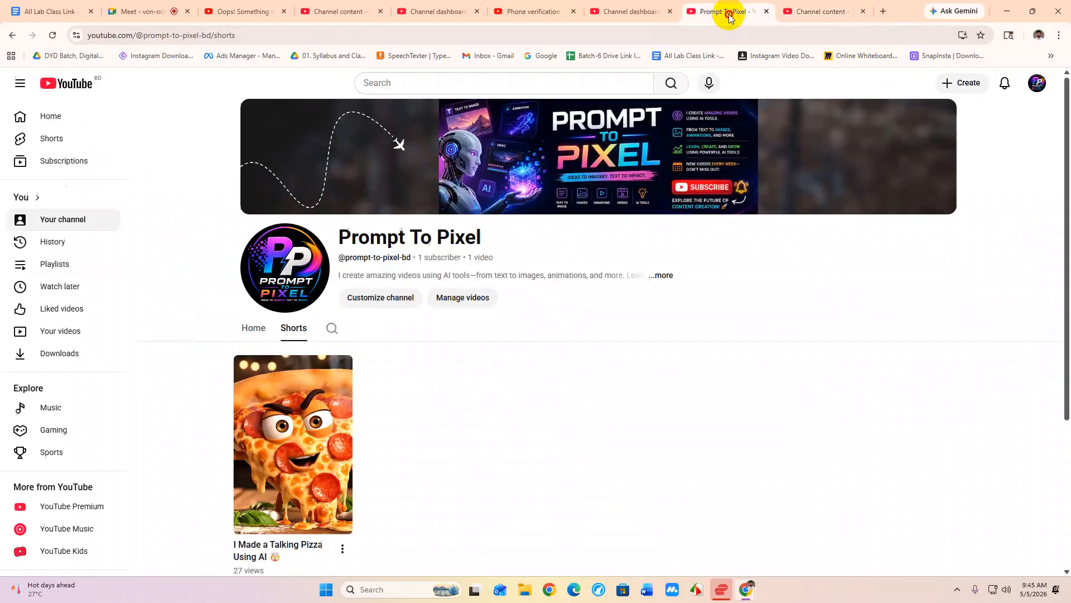
pyautogui.click(629, 12)
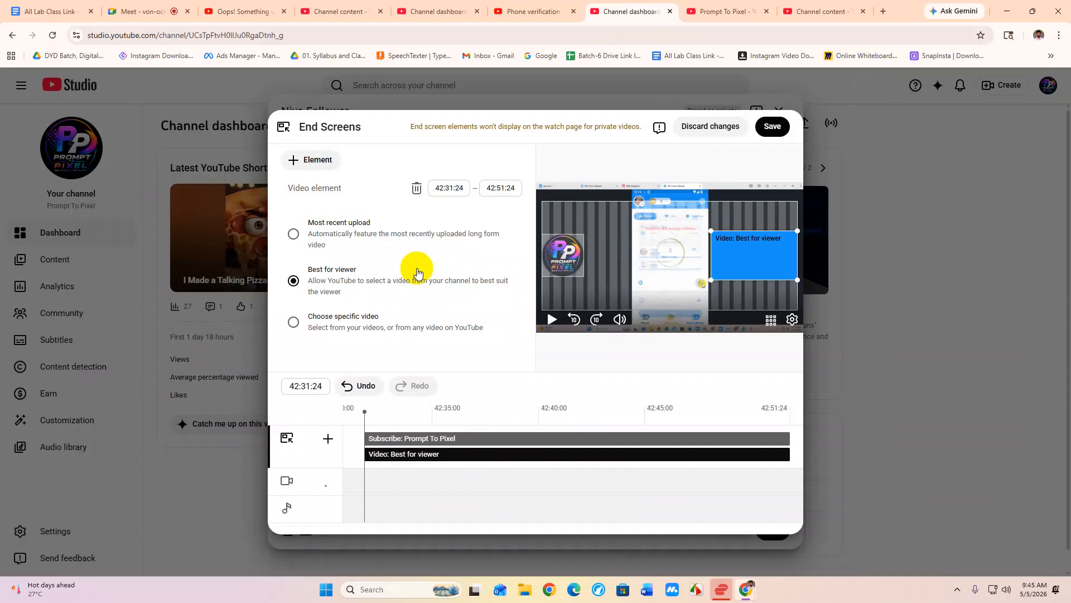
# - Choose 'Choose specific video' for the end screen and compare with the channel's uploaded videos
pyautogui.click(299, 324)
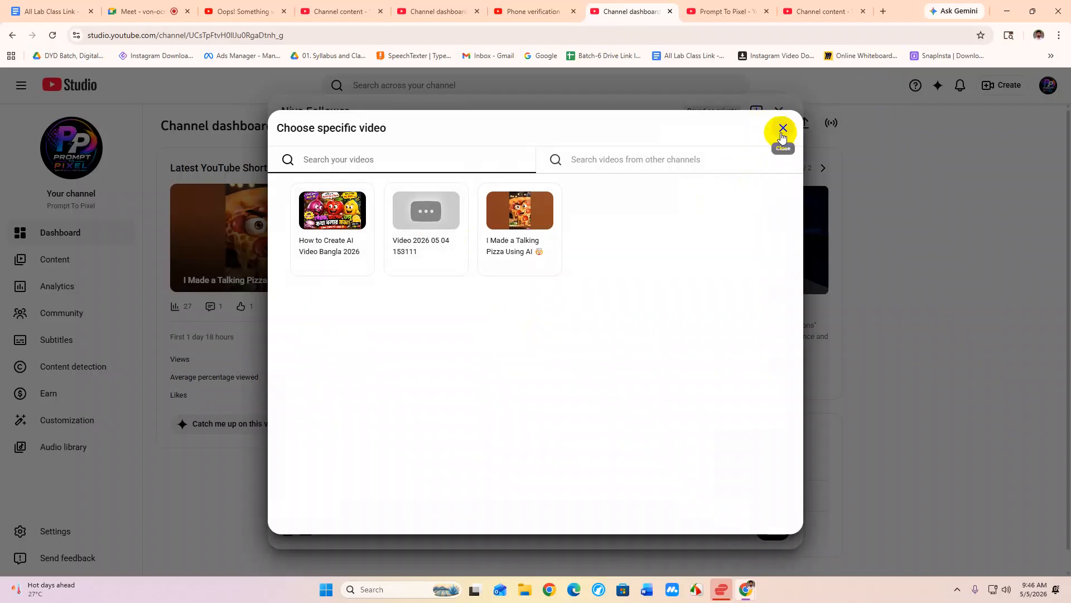
pyautogui.click(549, 12)
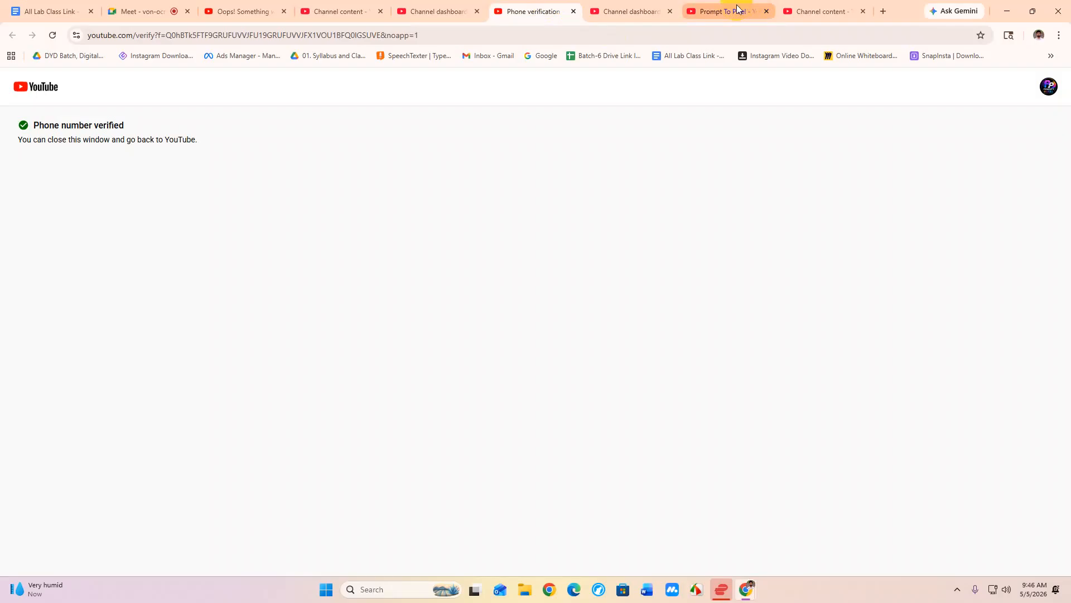
pyautogui.click(728, 11)
pyautogui.scroll(-4, 520, 239)
pyautogui.scroll(4, 527, 238)
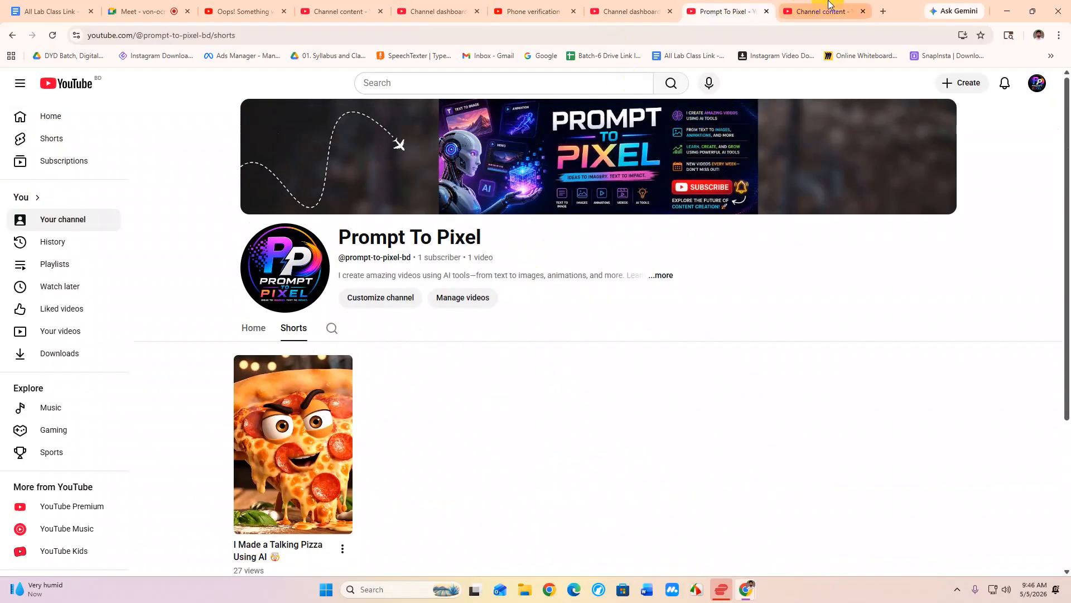
pyautogui.click(820, 11)
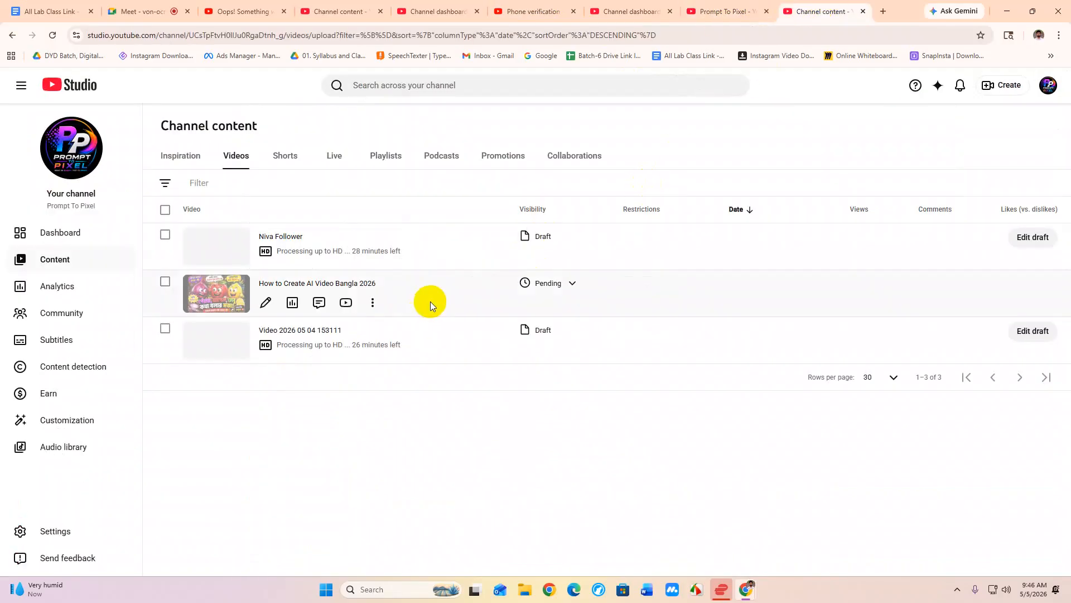
pyautogui.moveTo(560, 295)
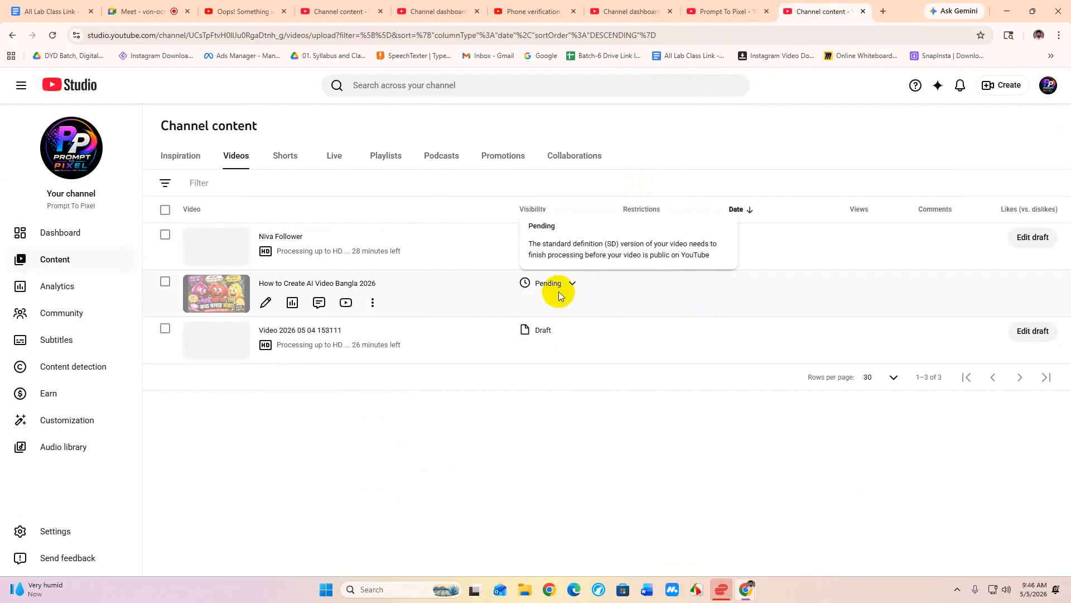
# - Back in the End Screens editor, close and reopen the specific-video picker listing four videos
pyautogui.click(714, 11)
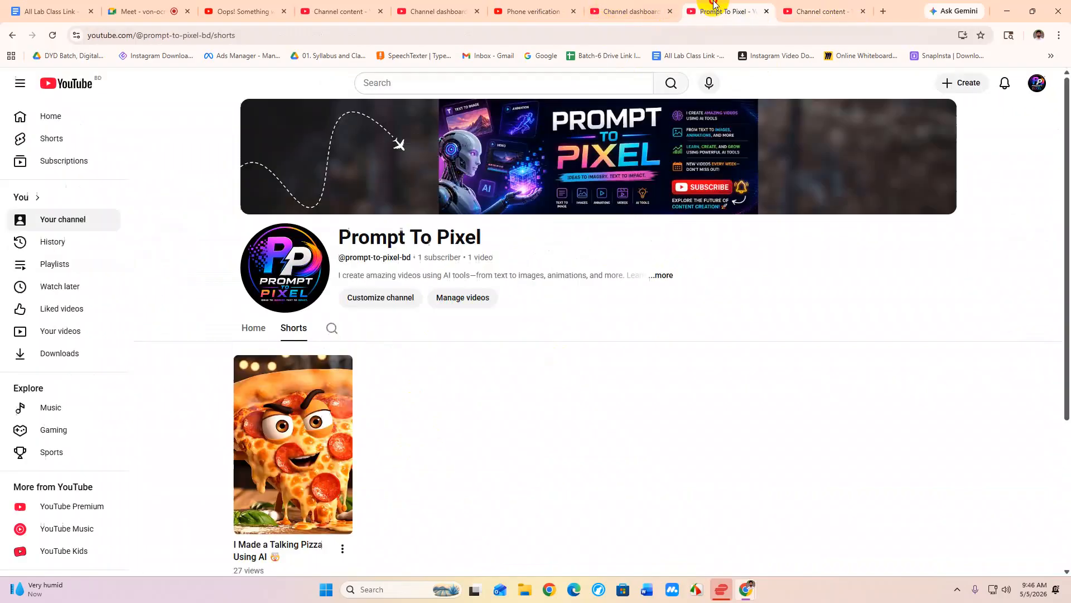
pyautogui.click(613, 19)
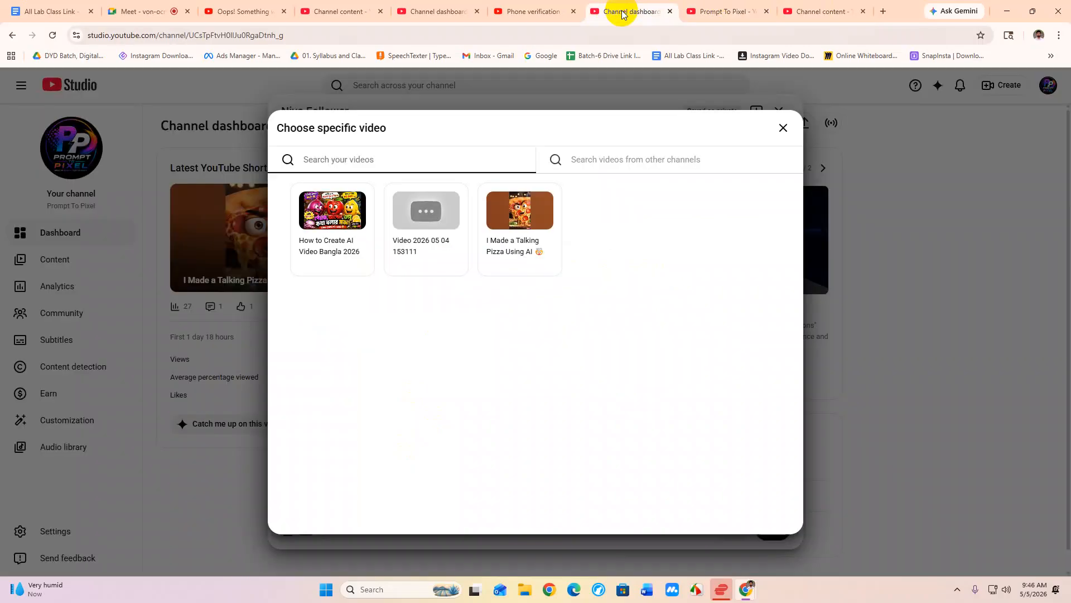
pyautogui.click(773, 133)
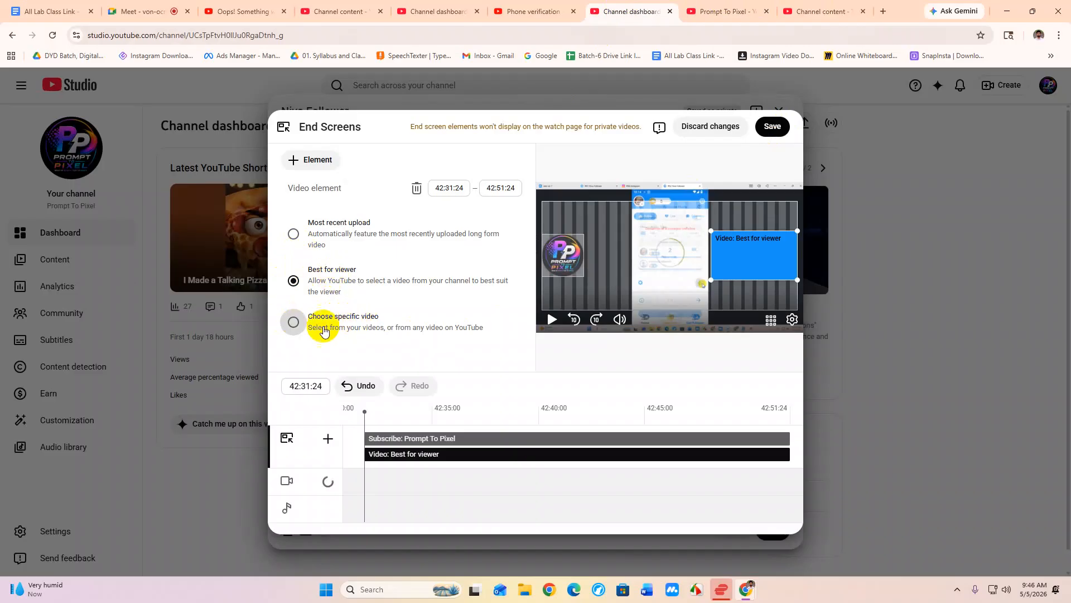
pyautogui.click(294, 322)
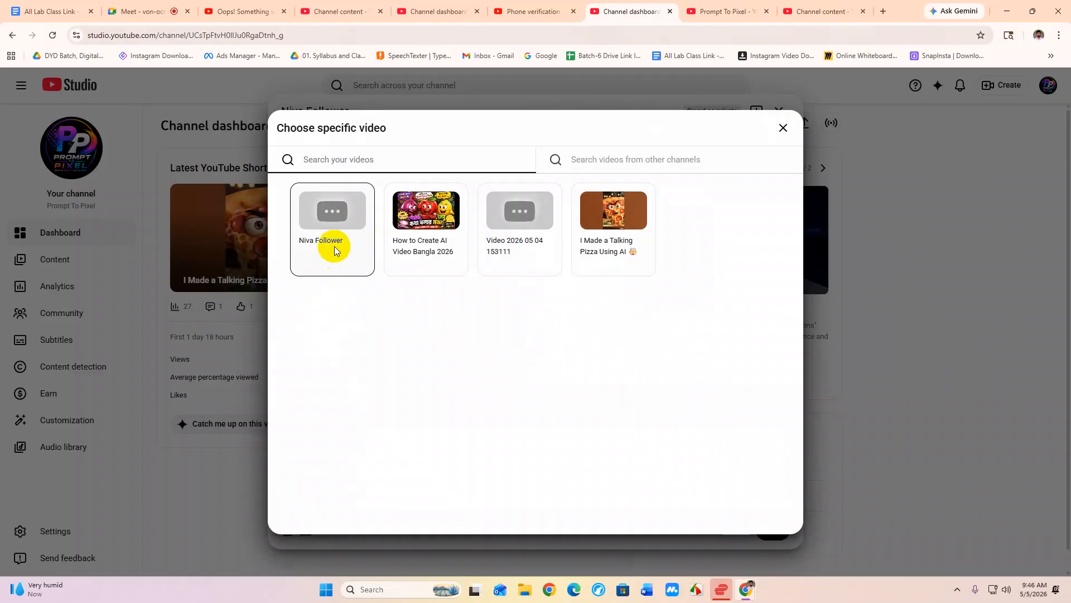
# - Feature 'How to Create AI Video Bangla 2026' in the end screen and save it
pyautogui.click(422, 218)
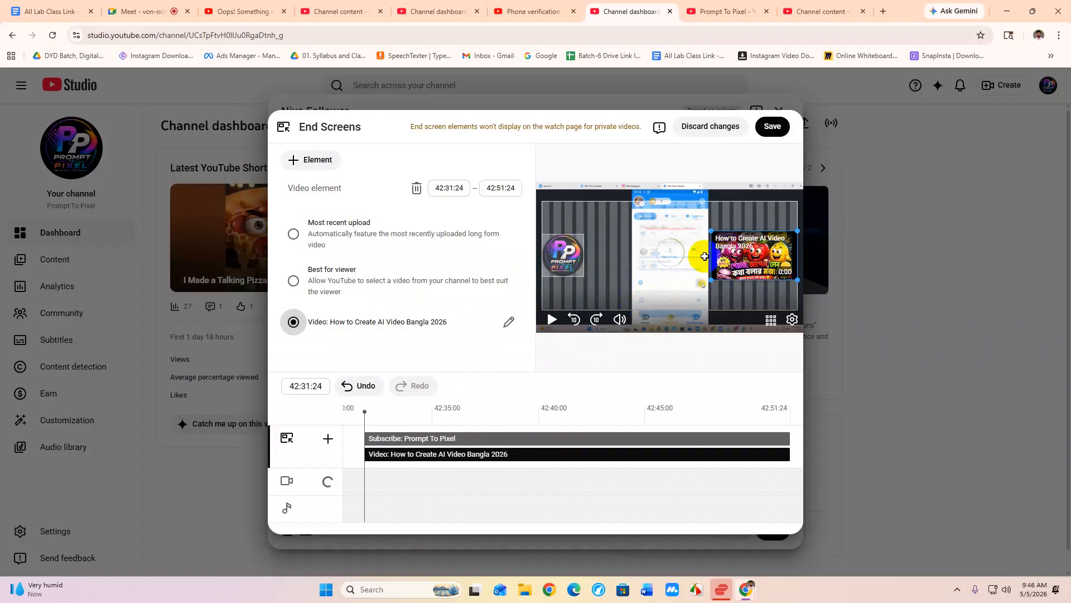
pyautogui.click(768, 126)
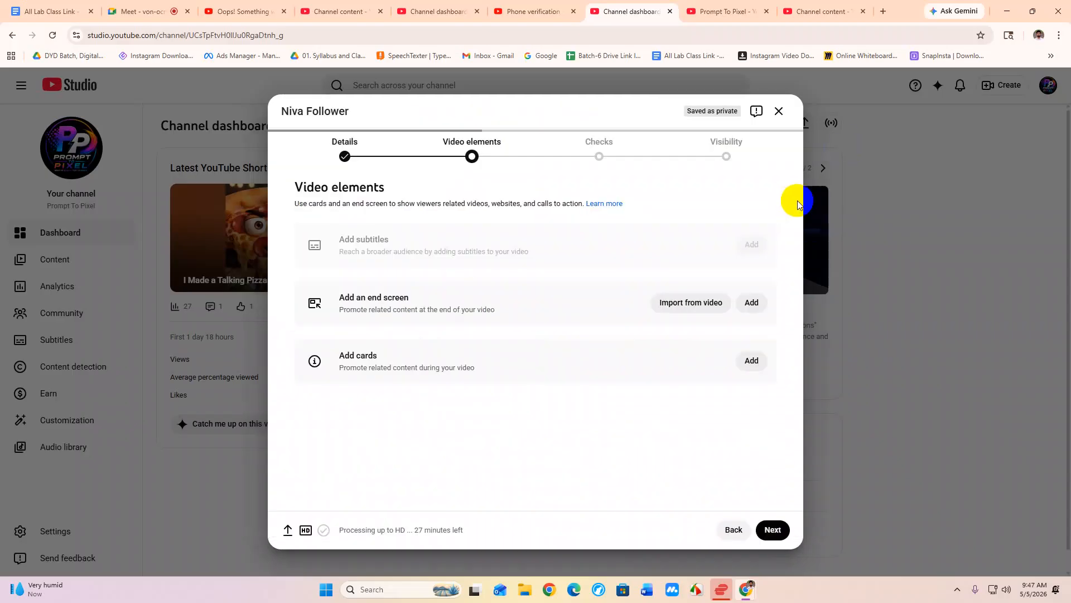
pyautogui.click(745, 311)
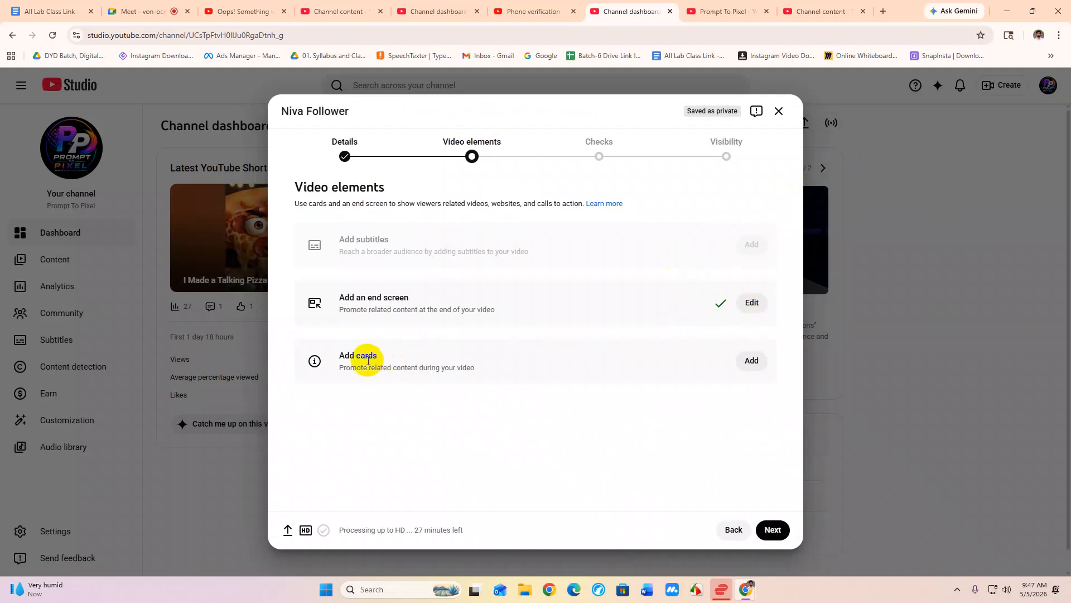
# - Start adding a card, abandon the Channel card type, and begin a Video card instead
pyautogui.click(750, 362)
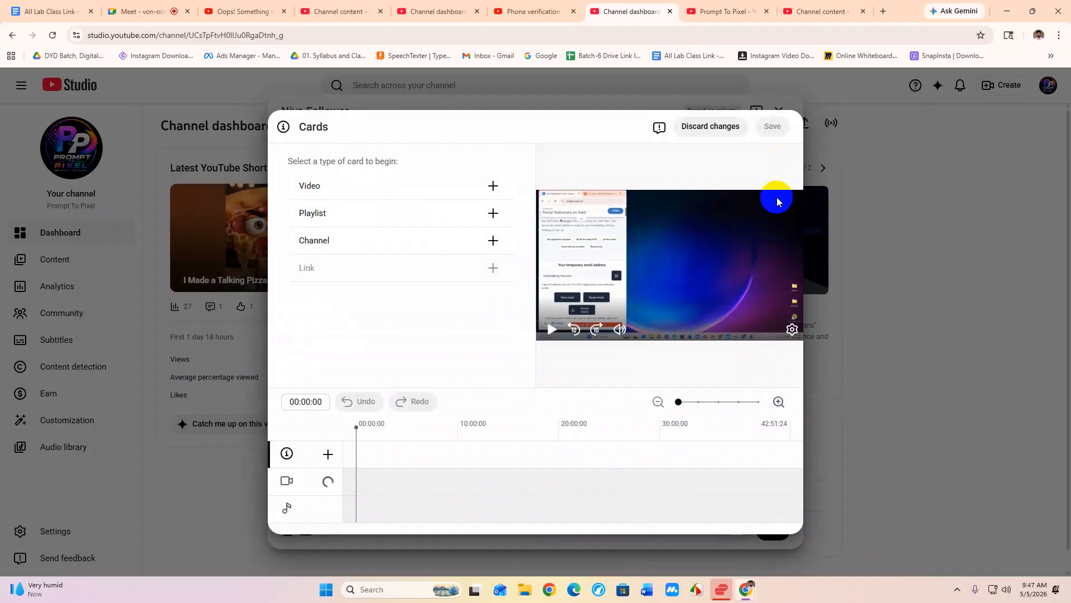
pyautogui.click(374, 246)
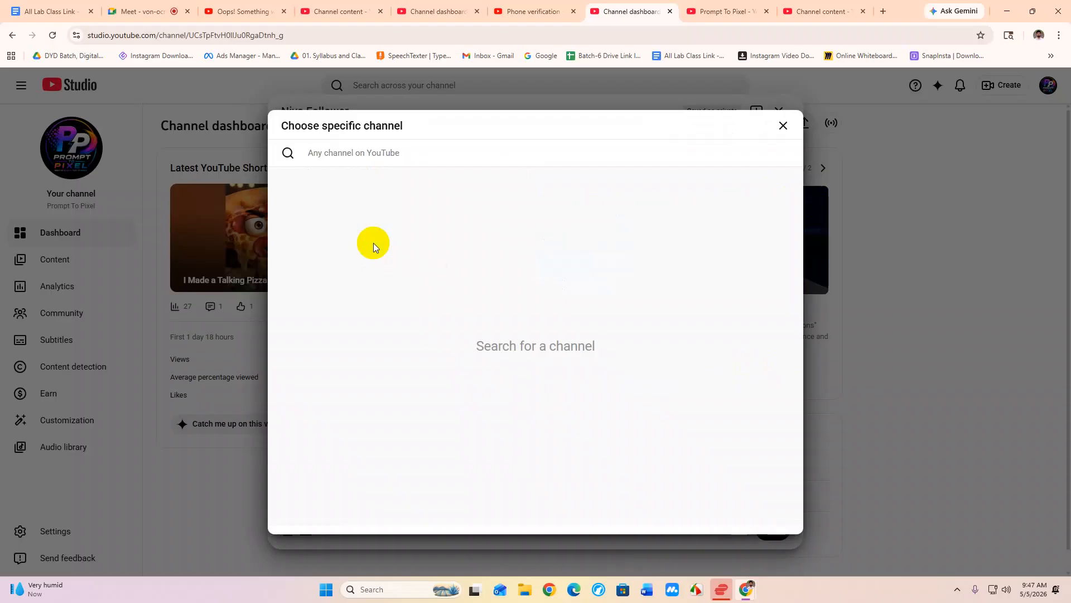
pyautogui.click(357, 152)
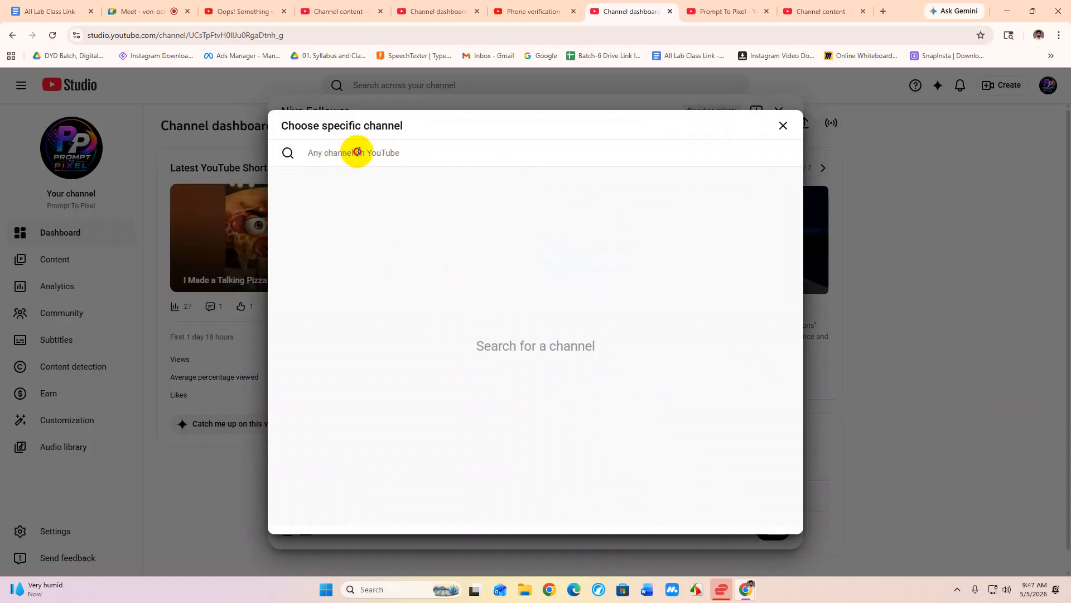
pyautogui.click(782, 125)
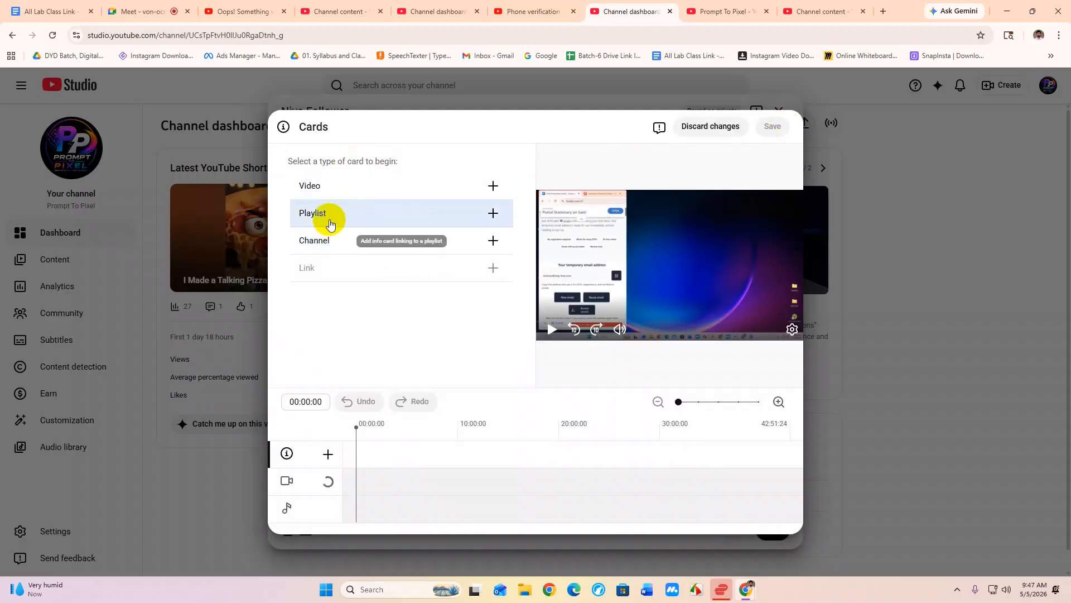
pyautogui.click(336, 186)
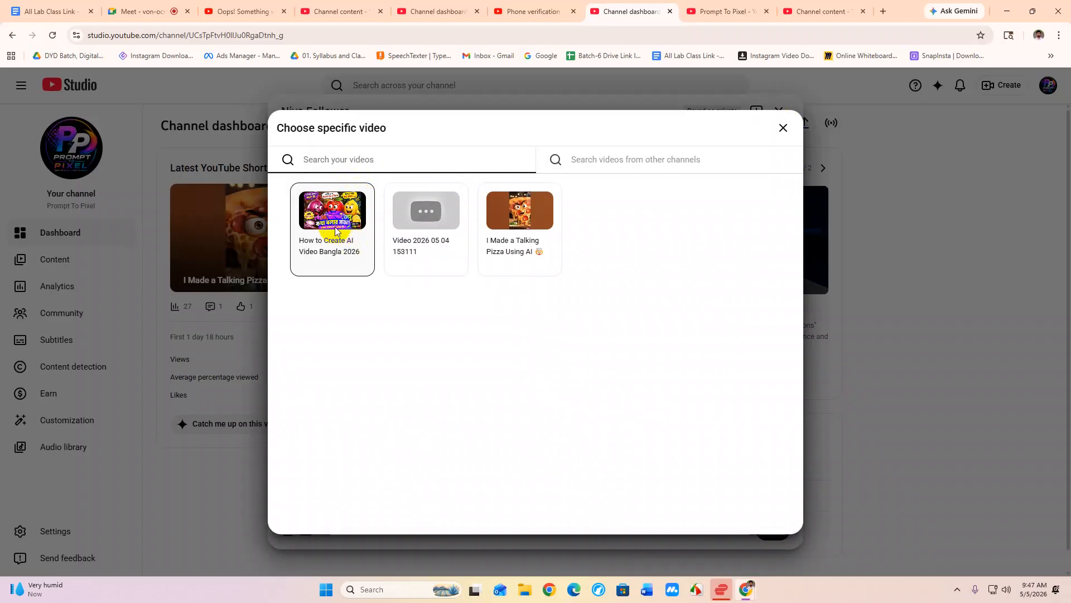
# - Link a card to 'How to Create AI Video Bangla 2026' appearing at 14:10:19, and save
pyautogui.click(335, 231)
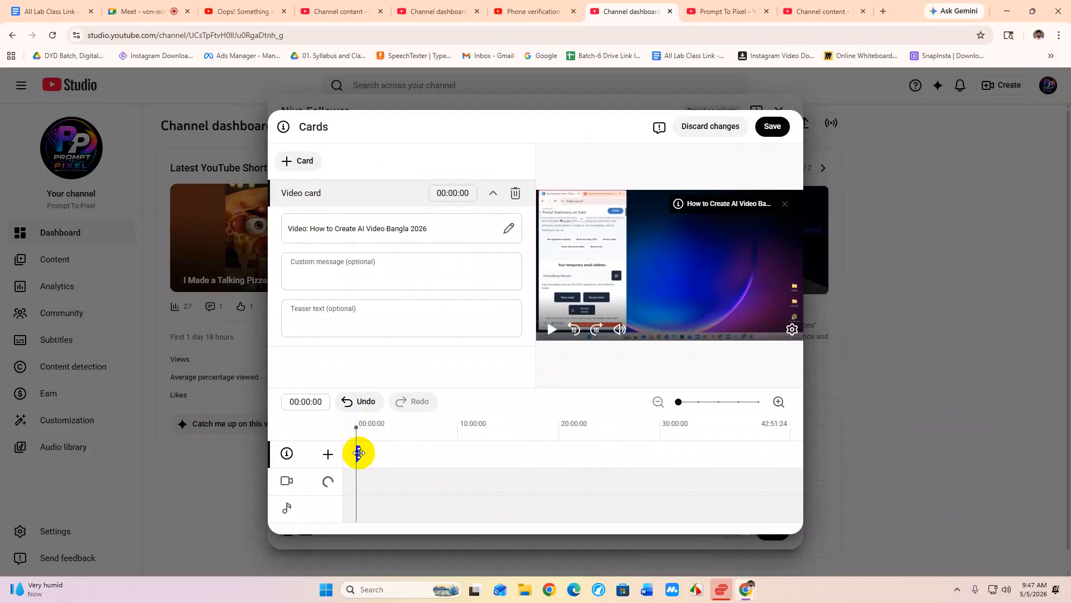
pyautogui.moveTo(358, 452); pyautogui.dragTo(504, 457)
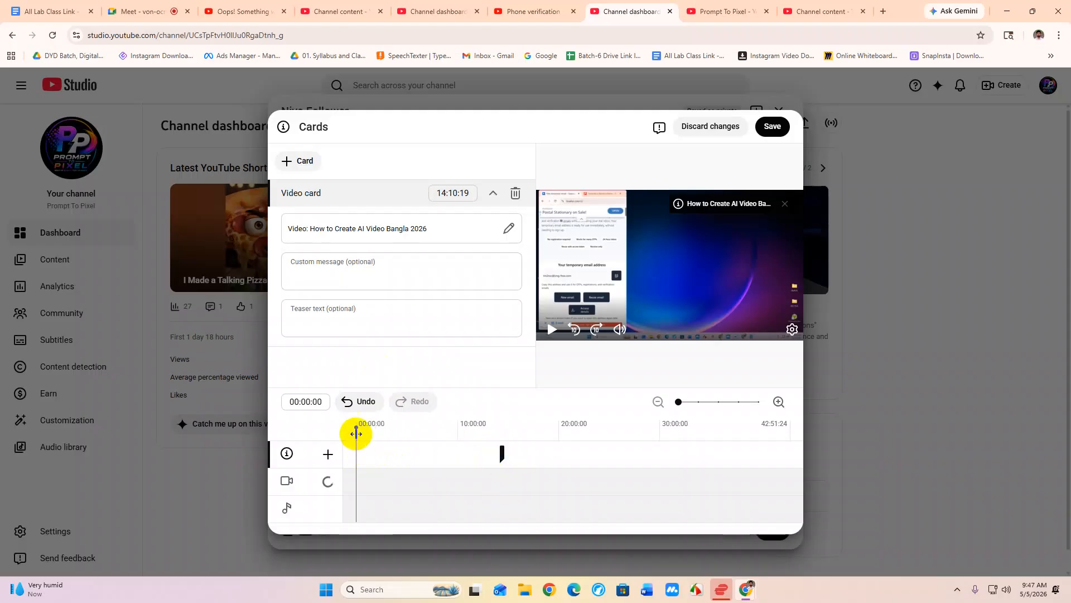
pyautogui.moveTo(357, 428); pyautogui.dragTo(588, 441)
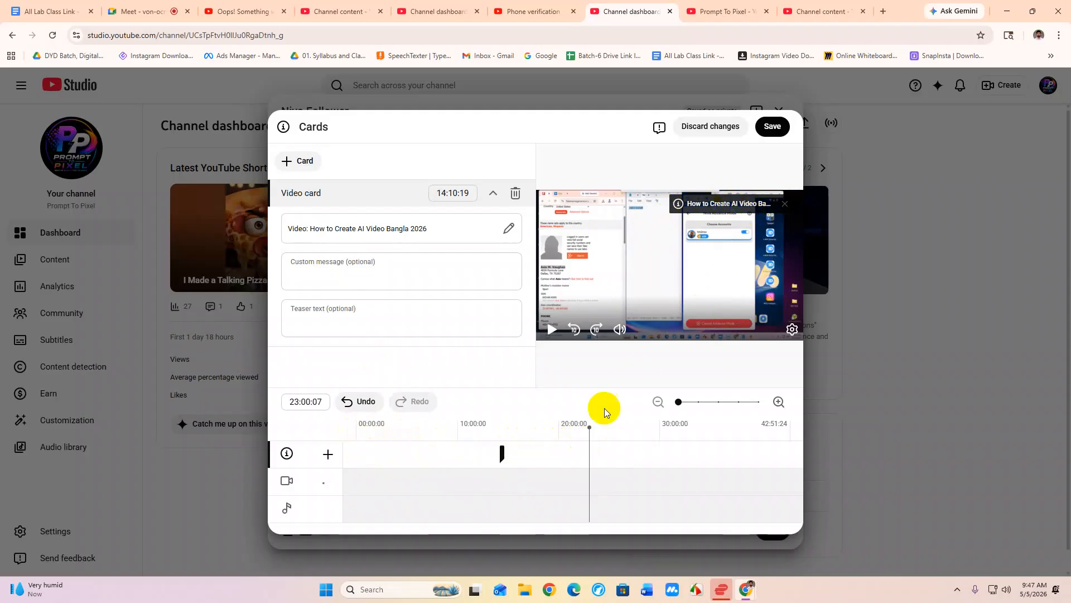
pyautogui.moveTo(587, 435); pyautogui.dragTo(378, 431)
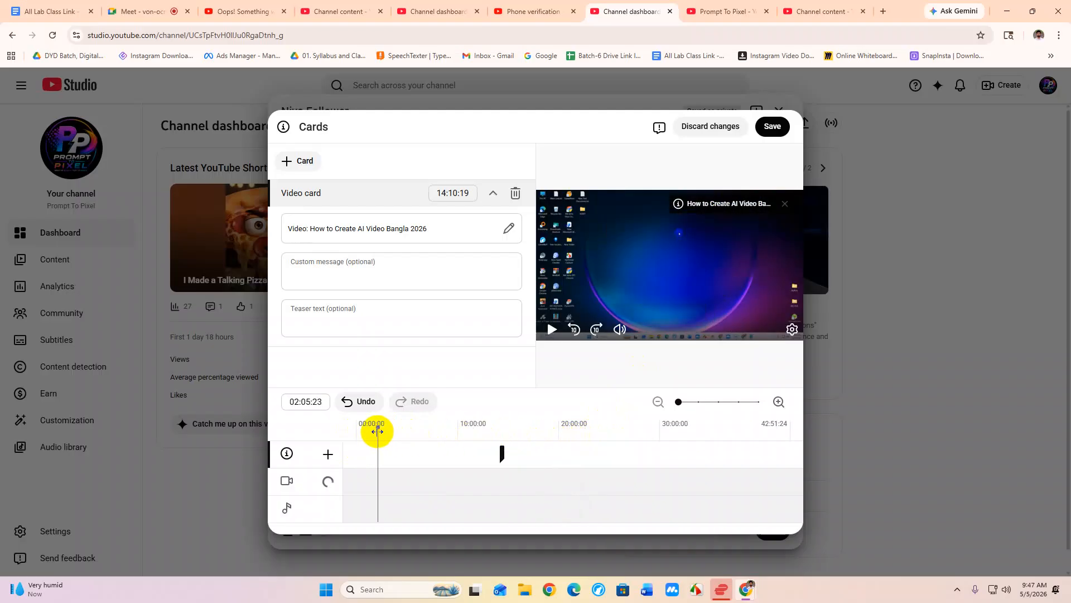
pyautogui.moveTo(377, 431); pyautogui.dragTo(393, 432)
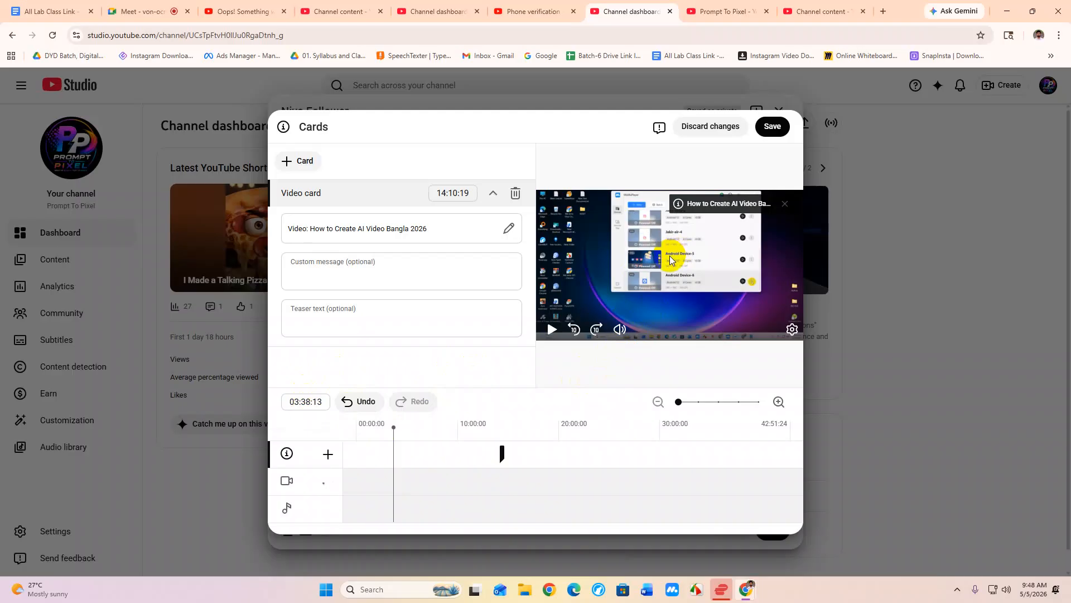
pyautogui.click(772, 126)
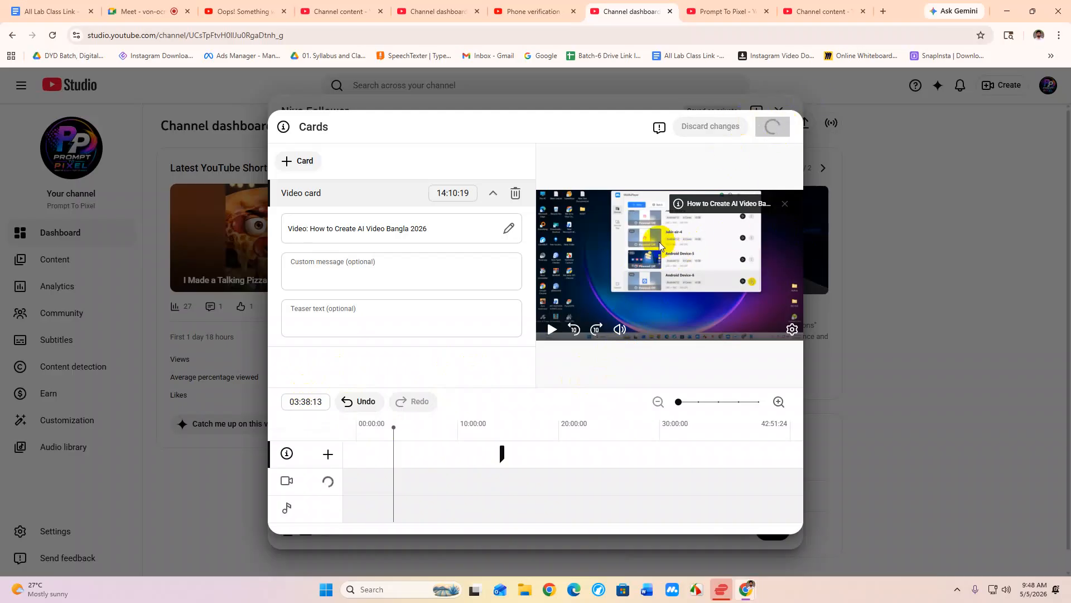
# - Advance through Checks to Visibility and publish Niva Follower as Public
pyautogui.click(778, 522)
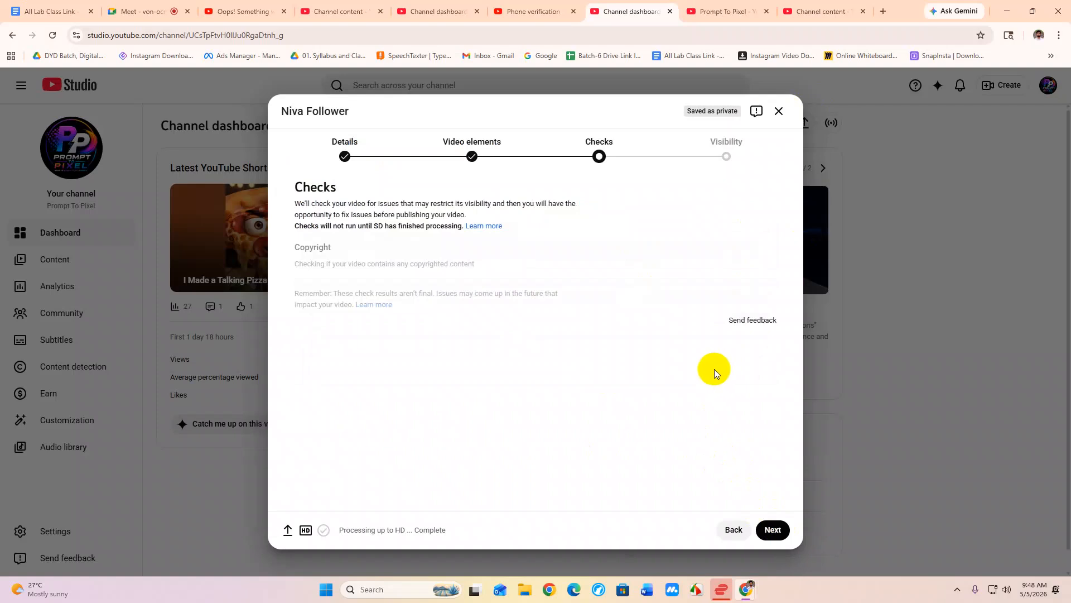
pyautogui.click(774, 530)
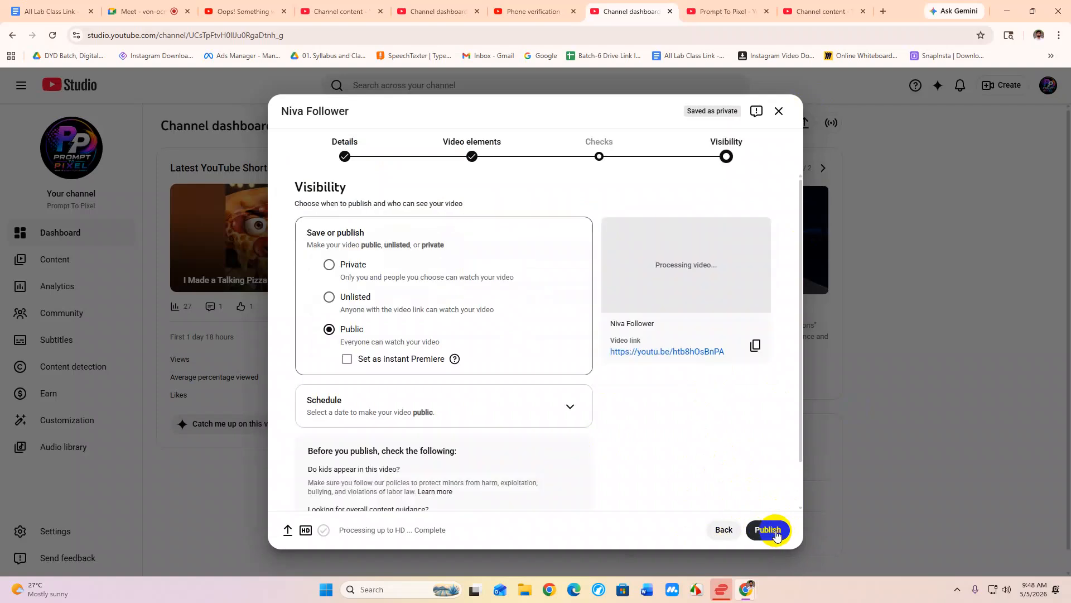
pyautogui.click(774, 530)
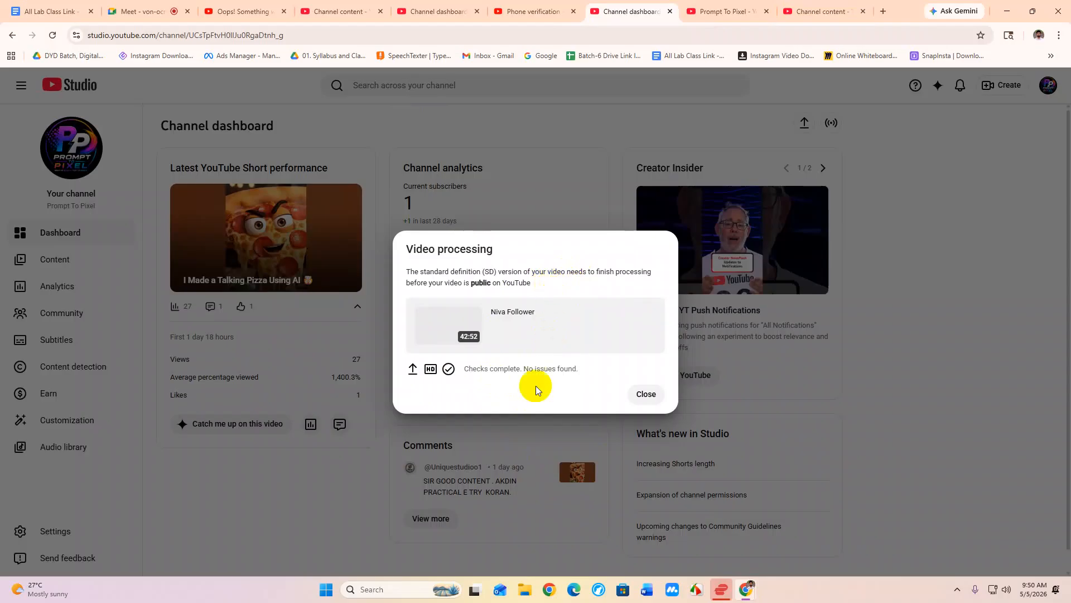
# - Reload the channel's uploaded videos list to see Niva Follower's updated status
pyautogui.click(518, 10)
pyautogui.click(720, 10)
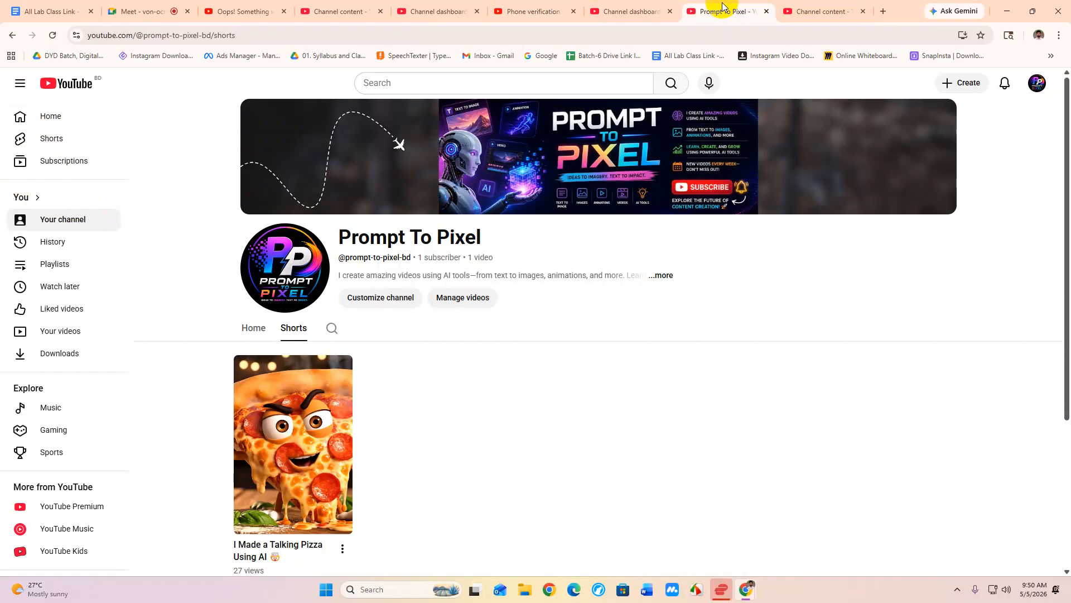
pyautogui.click(810, 8)
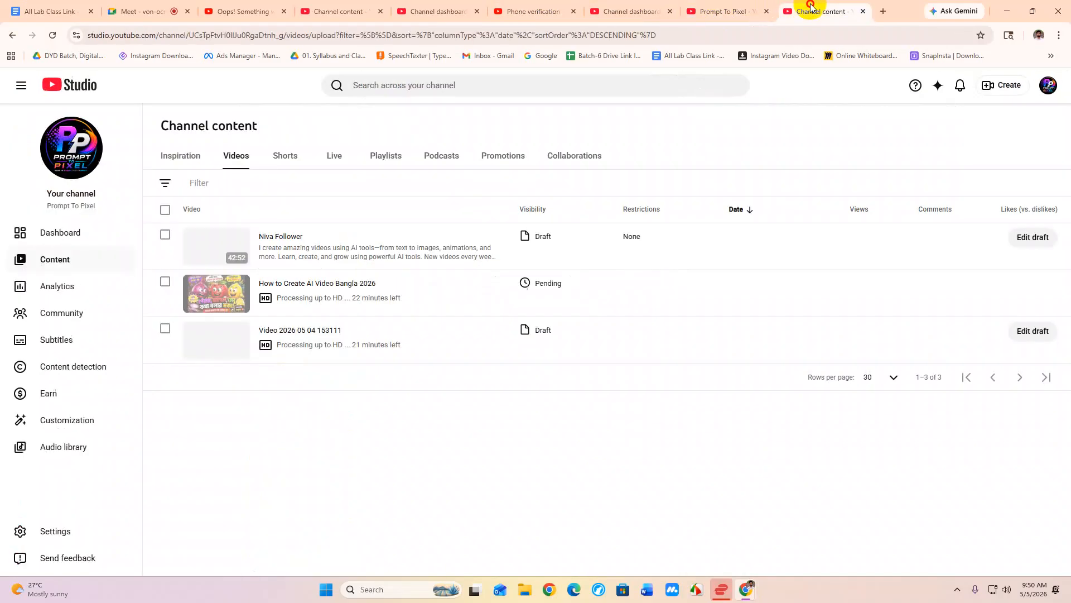
pyautogui.click(53, 35)
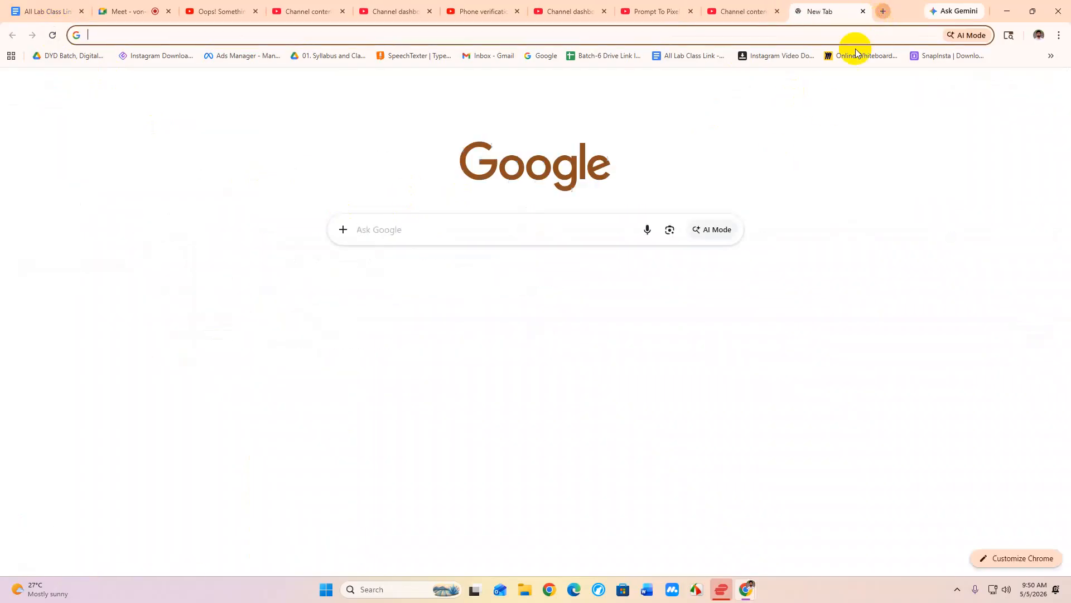
# - Copy Niva Follower's shareable link from its options menu and switch to the new tab
pyautogui.click(882, 11)
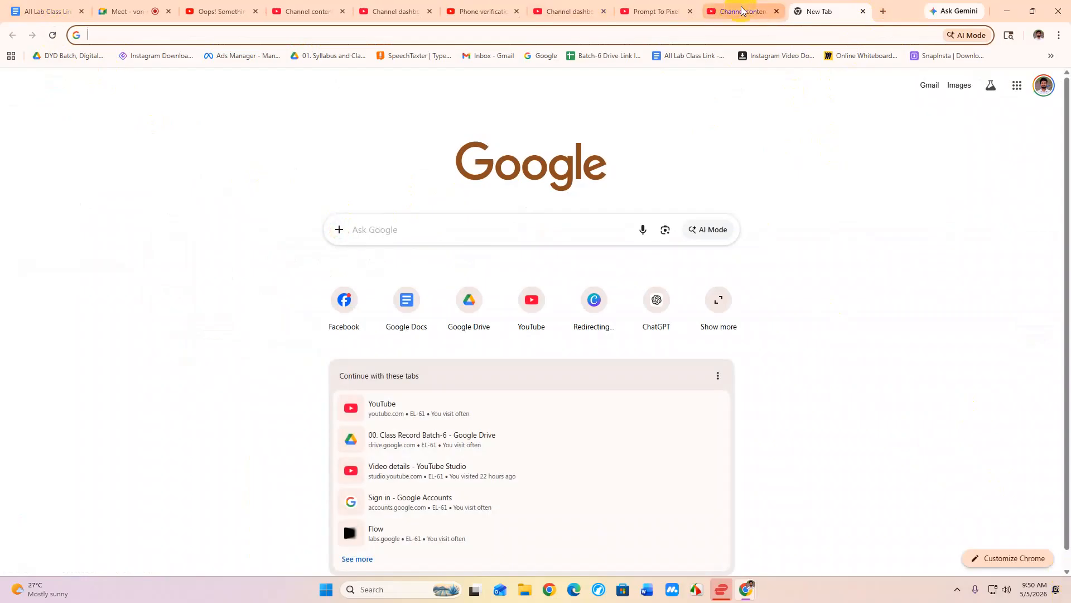
pyautogui.click(744, 11)
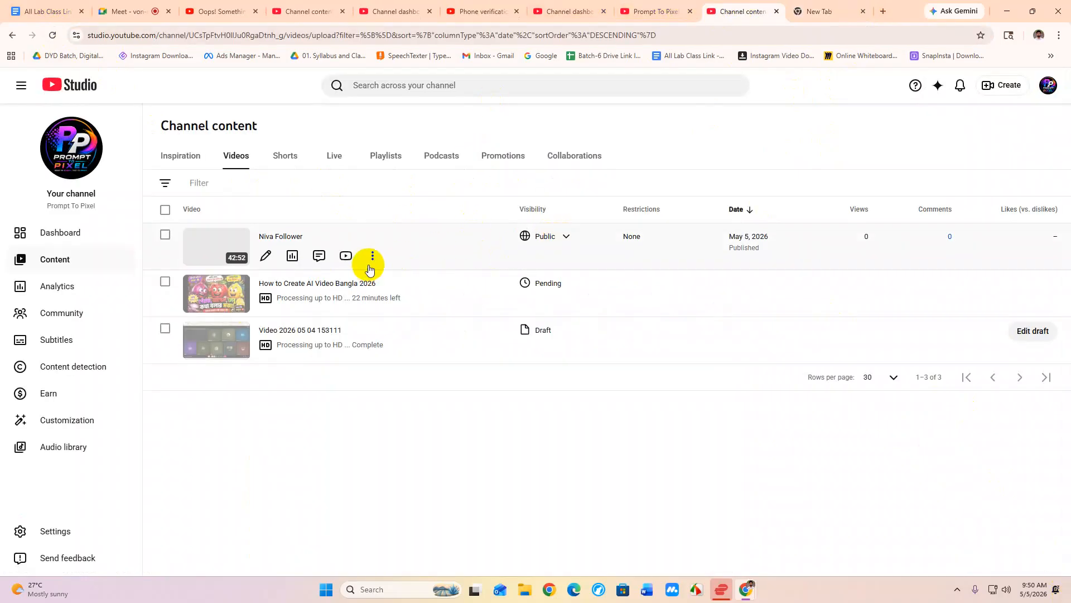
pyautogui.click(373, 256)
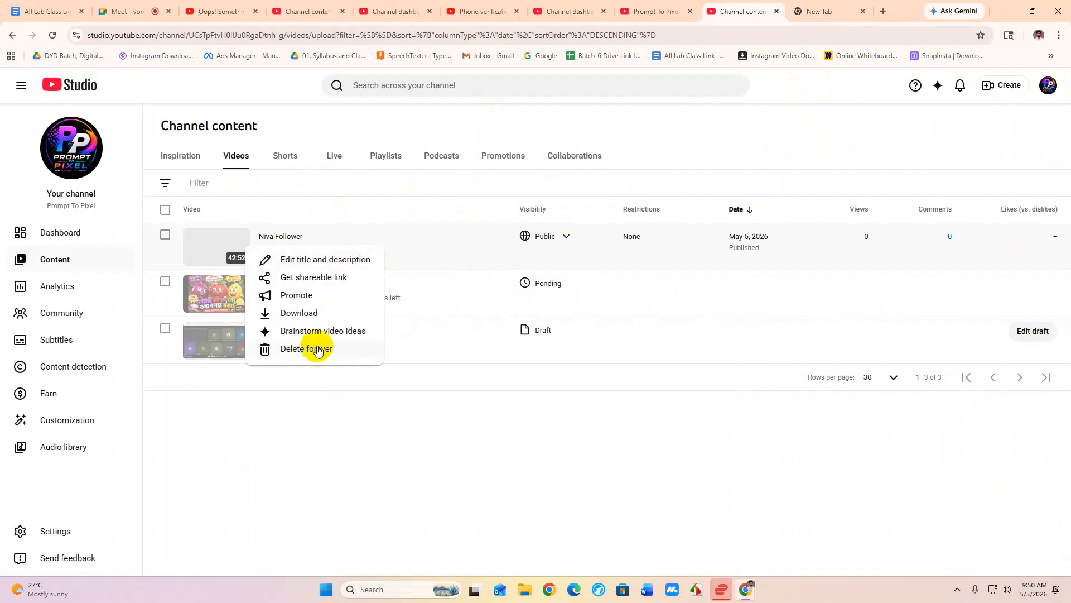
pyautogui.click(309, 281)
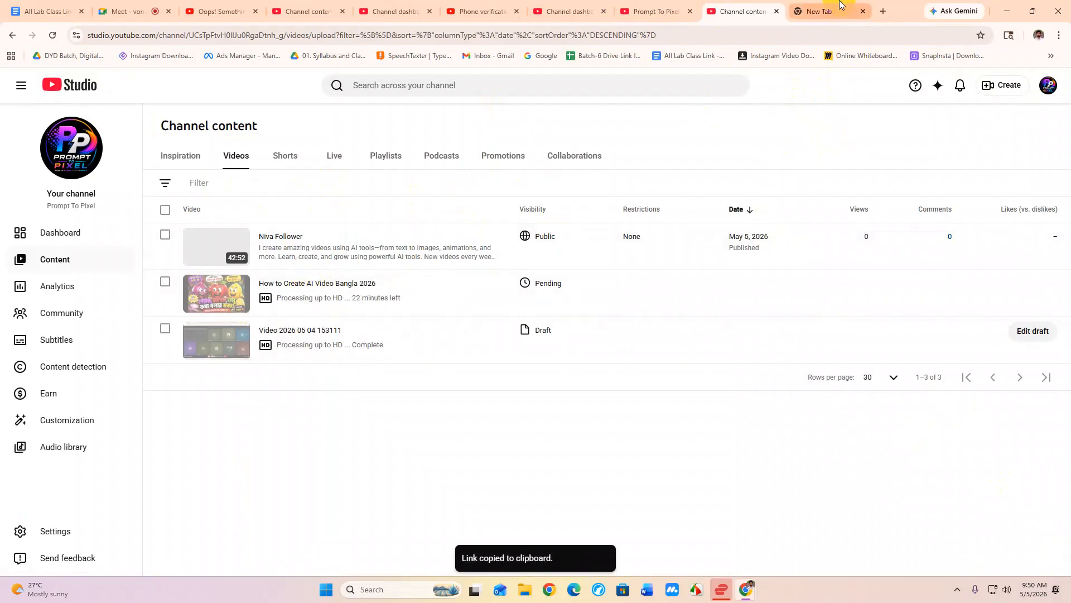
pyautogui.click(830, 9)
# - Load the copied Niva Follower video link and start playback
pyautogui.hotkey('ctrl', 'v')
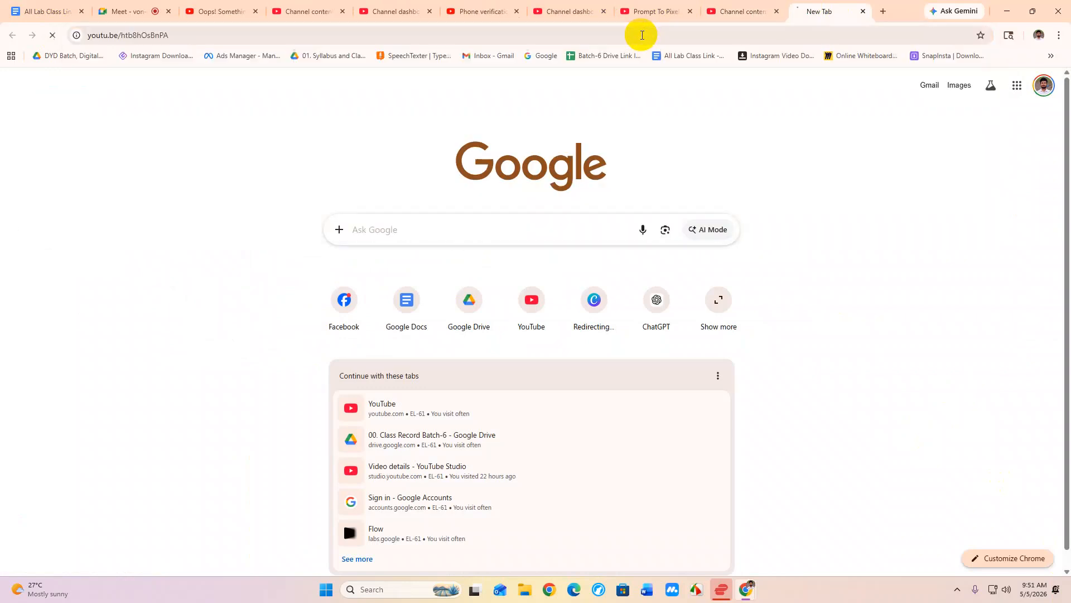
pyautogui.press('Return')
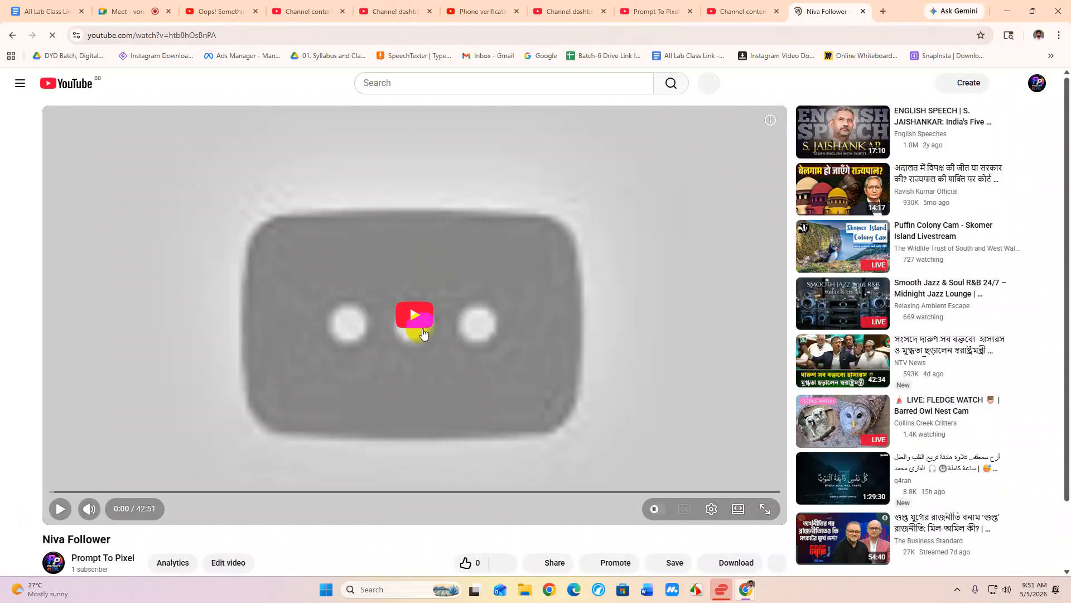
pyautogui.click(424, 333)
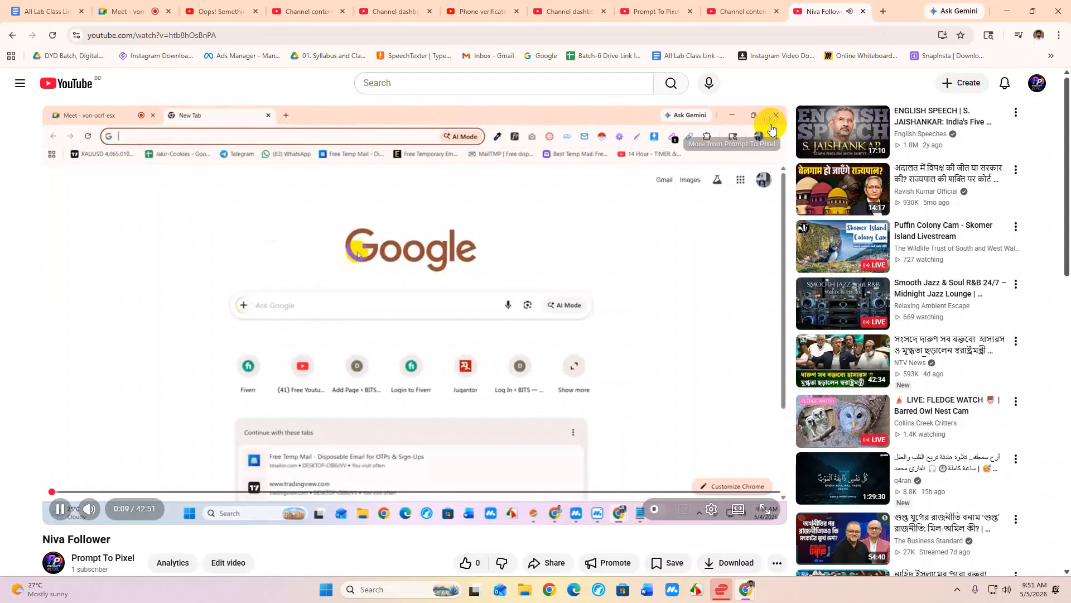
# - Skip to the end screen and open the linked 'How to Create AI Video Bangla 2026' video
pyautogui.click(407, 491)
pyautogui.click(686, 491)
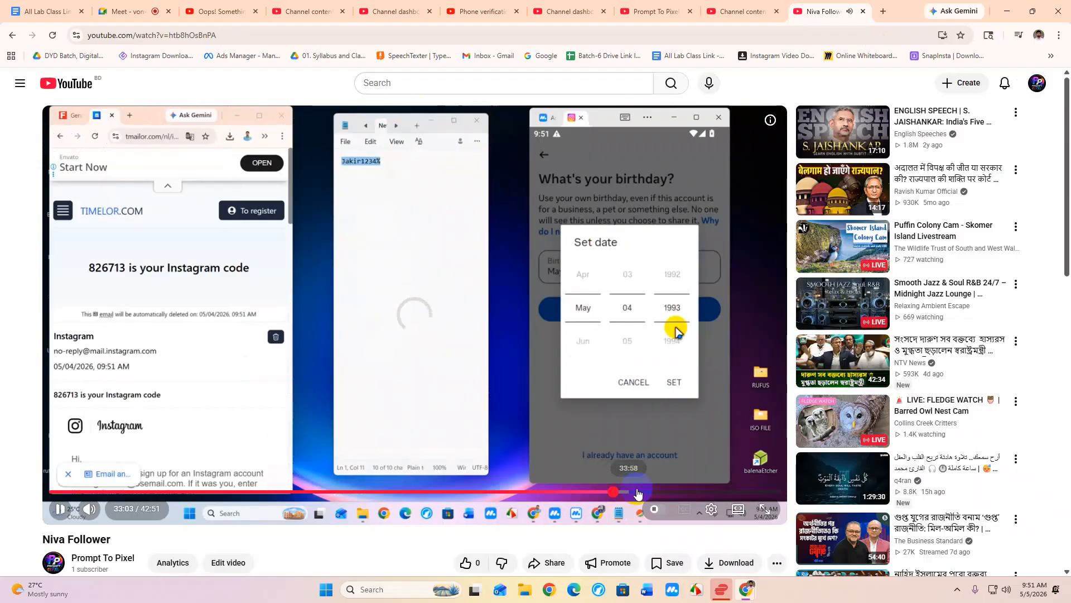
pyautogui.click(729, 491)
pyautogui.moveTo(729, 493); pyautogui.dragTo(776, 494)
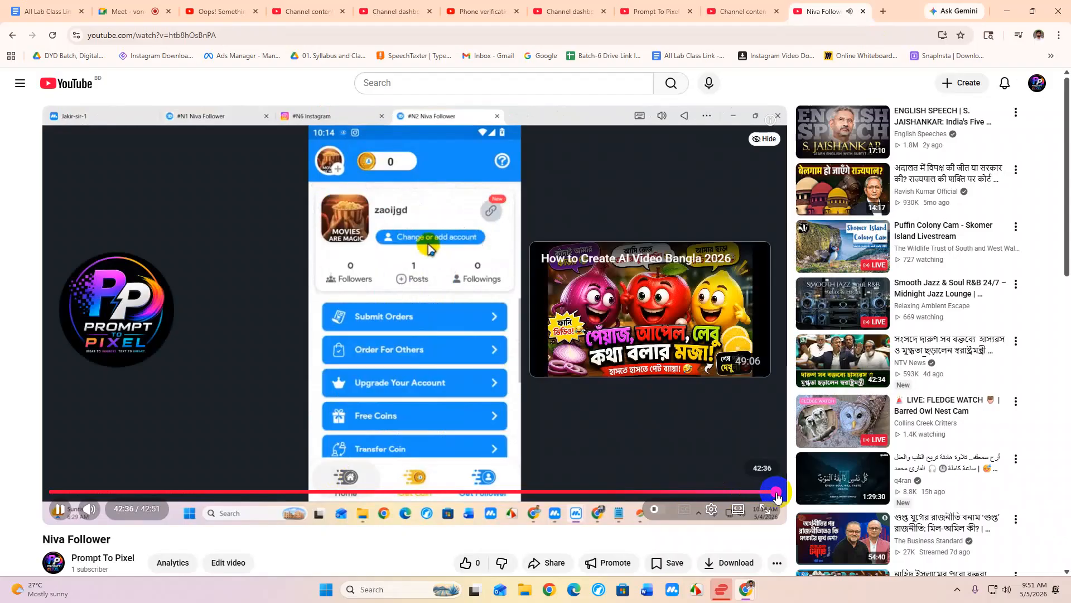
pyautogui.moveTo(139, 310)
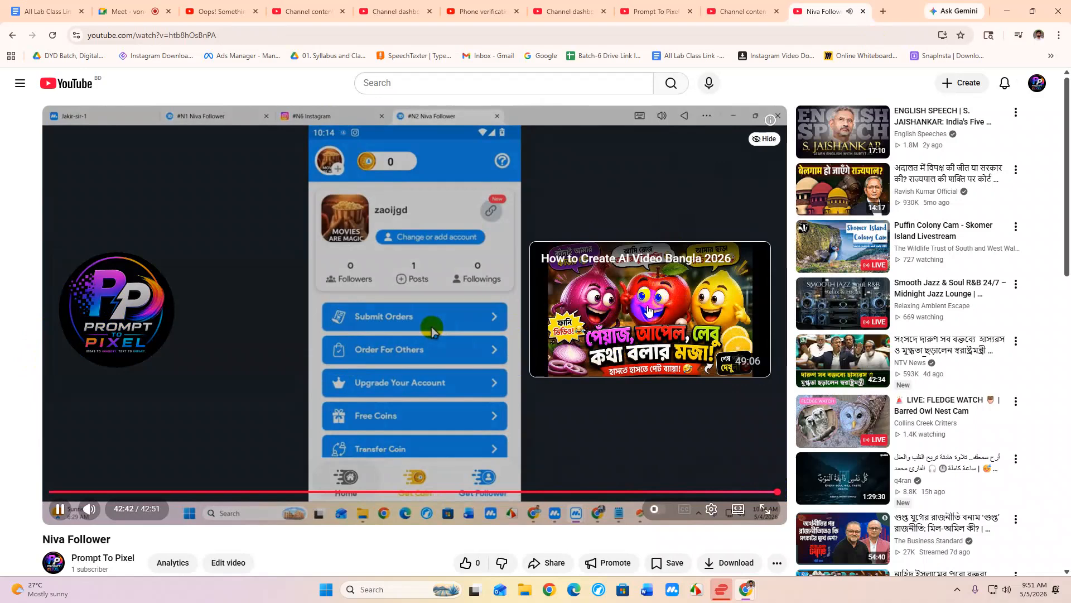
pyautogui.click(653, 314)
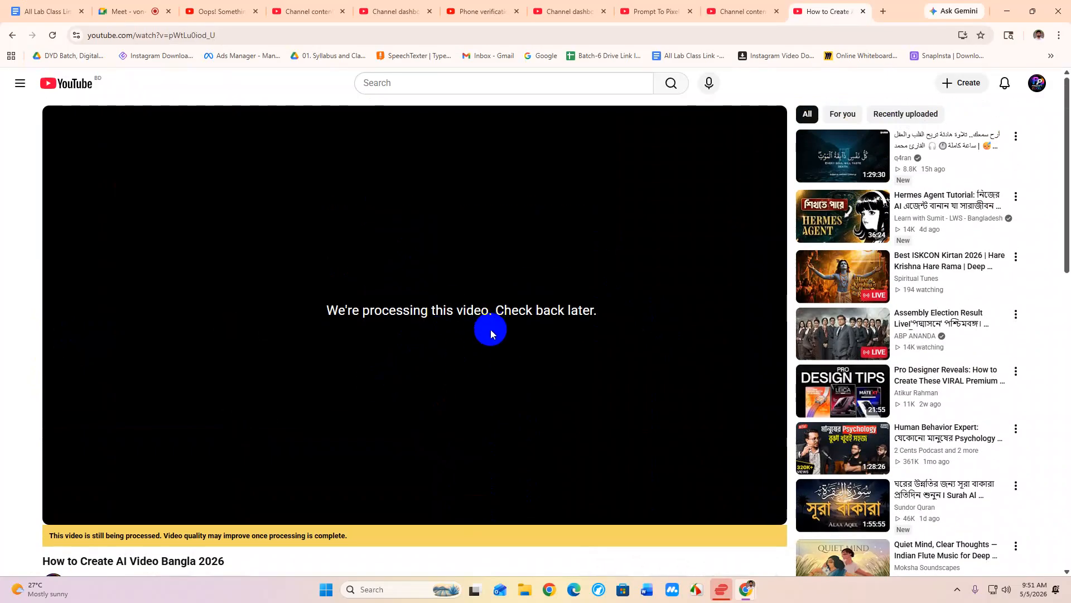
# - Dismiss the Video processing notice and return to the channel dashboard tab
pyautogui.click(727, 11)
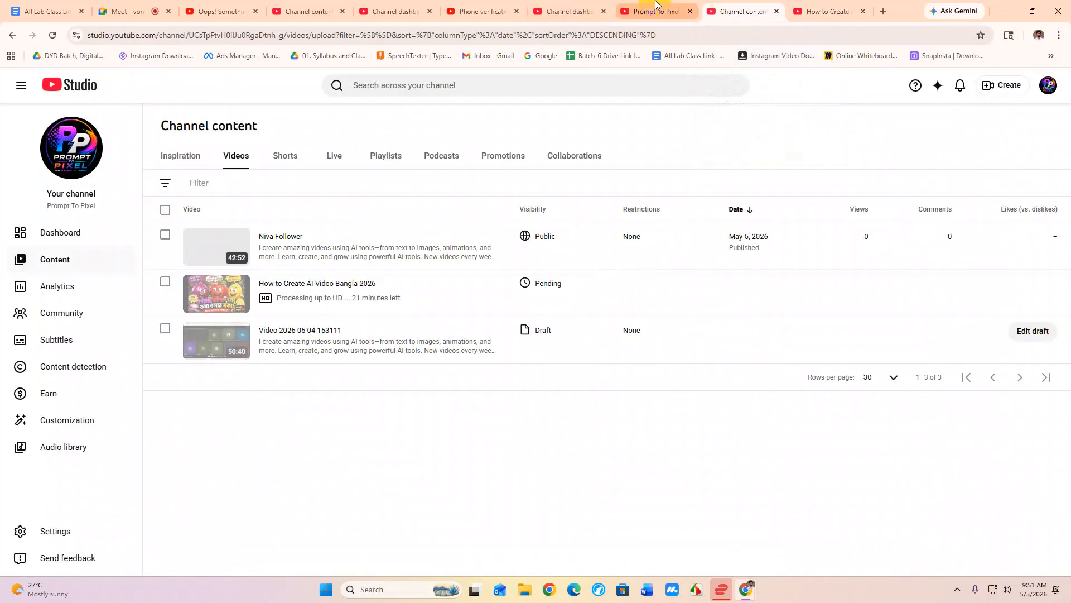
pyautogui.click(656, 7)
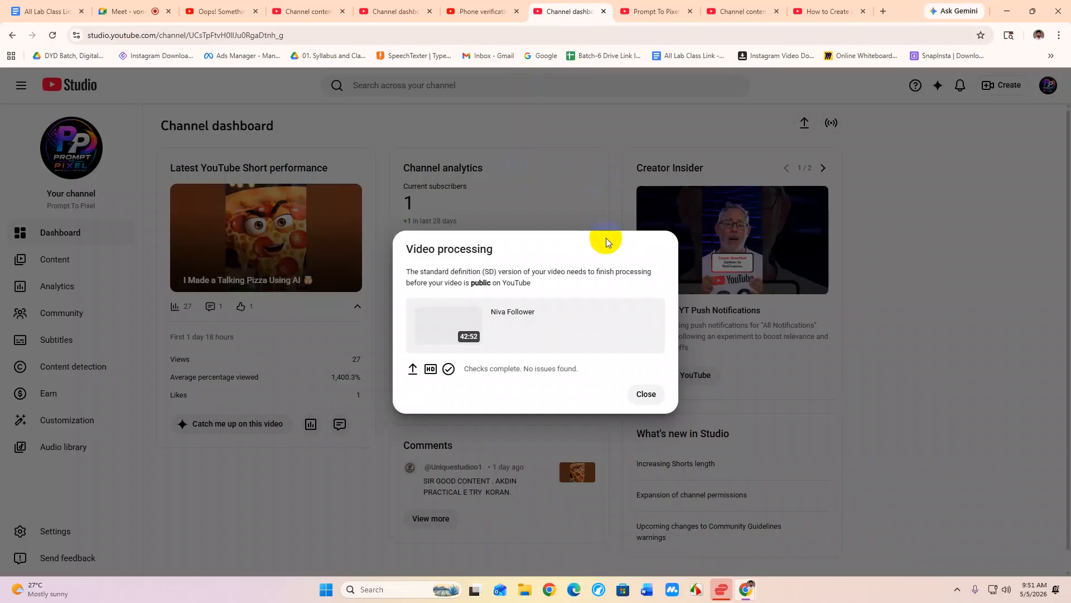
pyautogui.click(646, 393)
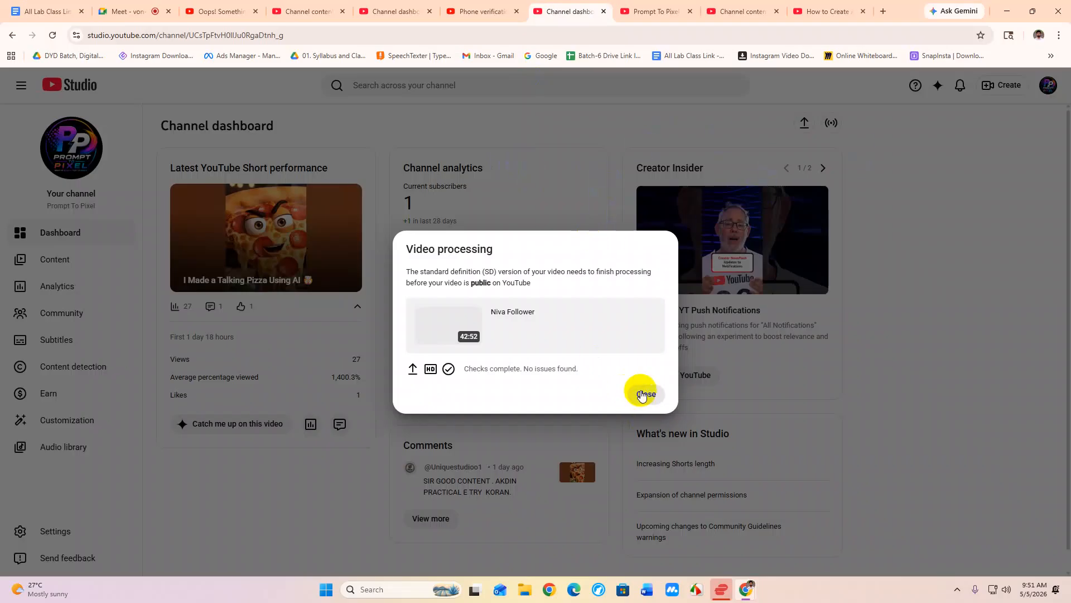
pyautogui.click(486, 11)
pyautogui.click(386, 11)
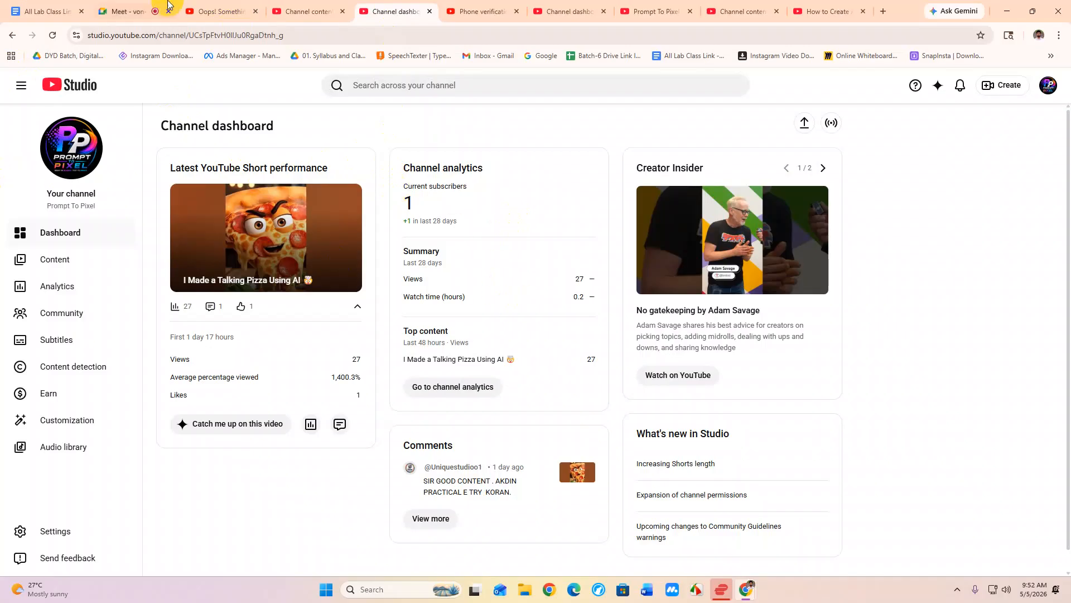
# - Check the open channel tabs and close the Phone verification tab
pyautogui.click(306, 11)
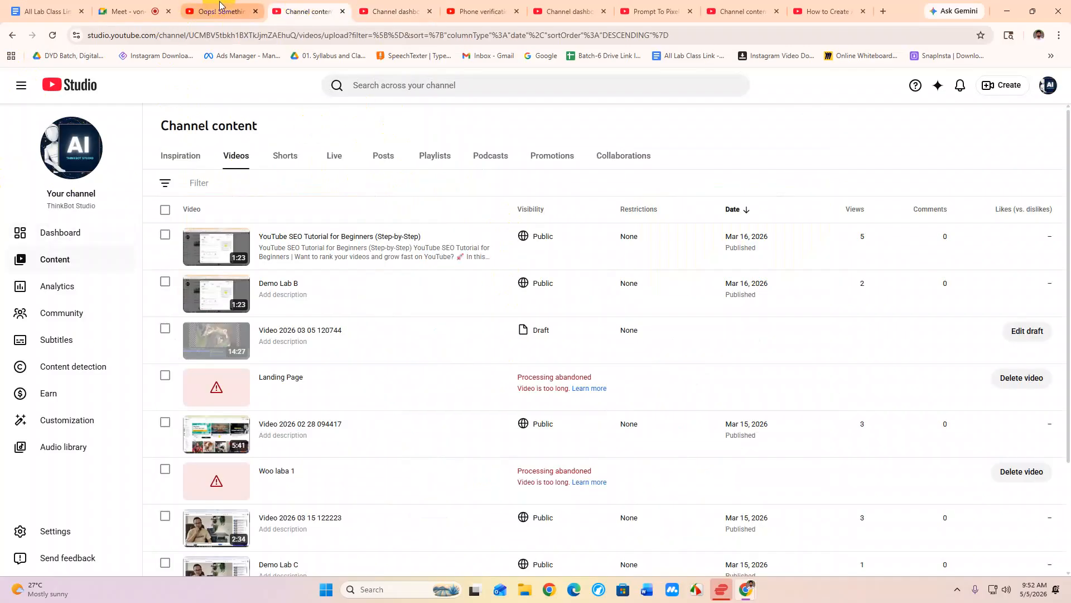
pyautogui.click(220, 6)
pyautogui.click(394, 9)
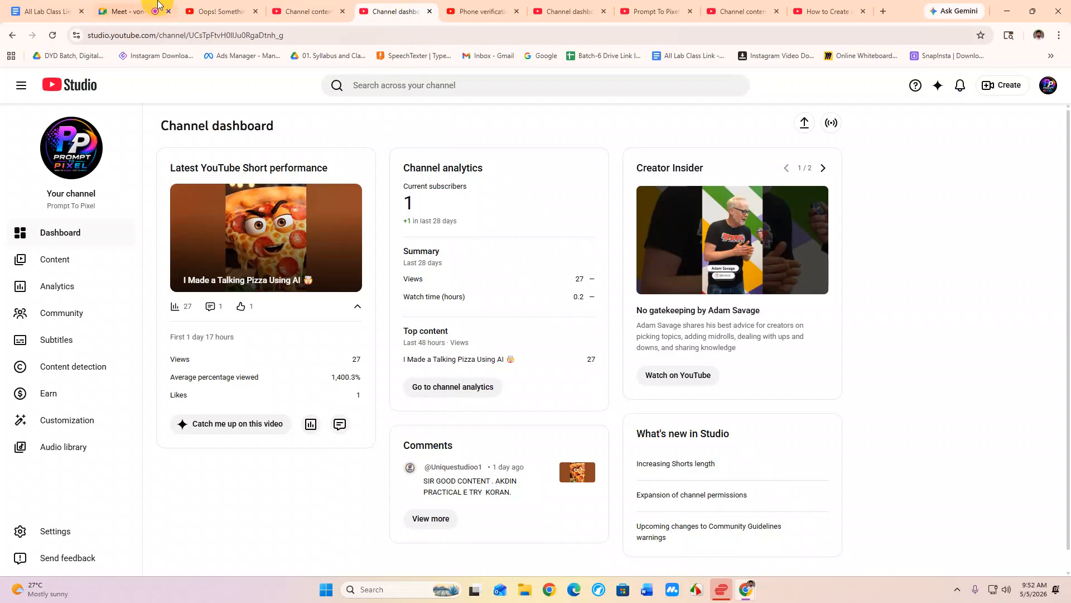
pyautogui.click(818, 9)
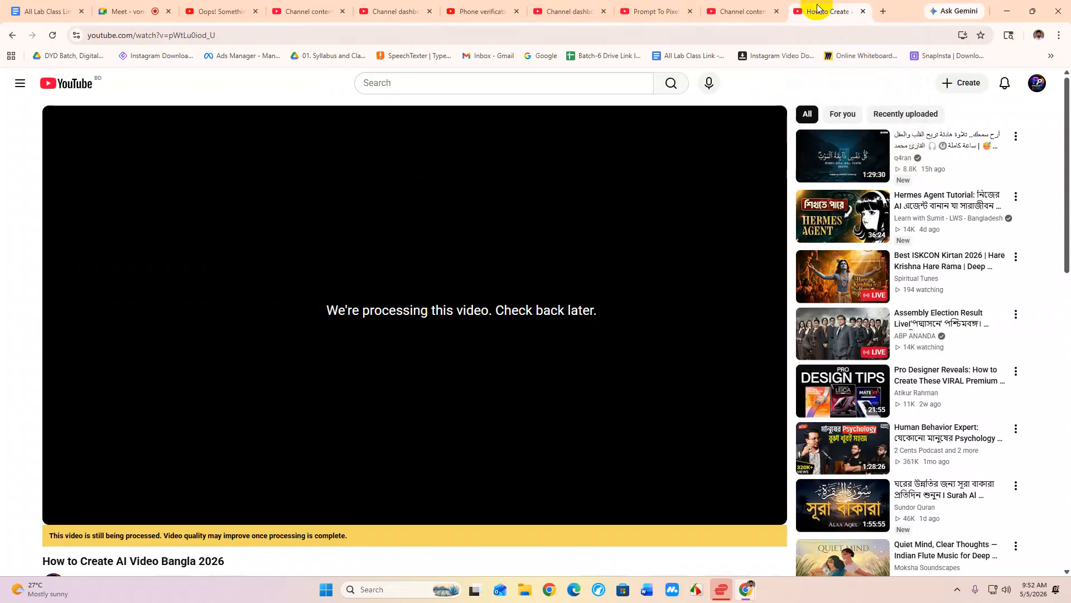
pyautogui.click(740, 10)
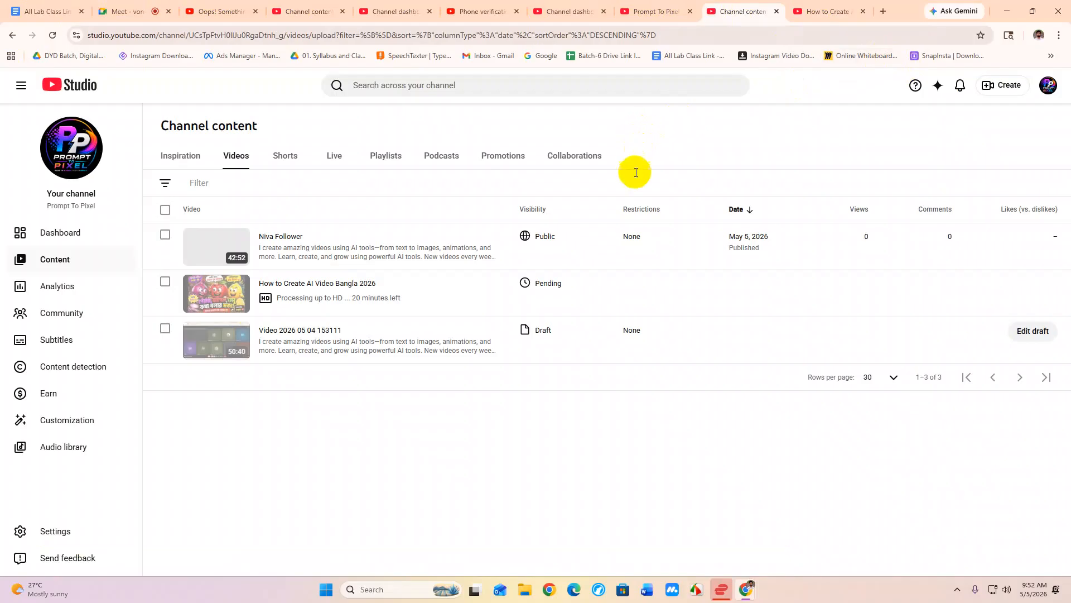
pyautogui.click(643, 11)
pyautogui.click(566, 11)
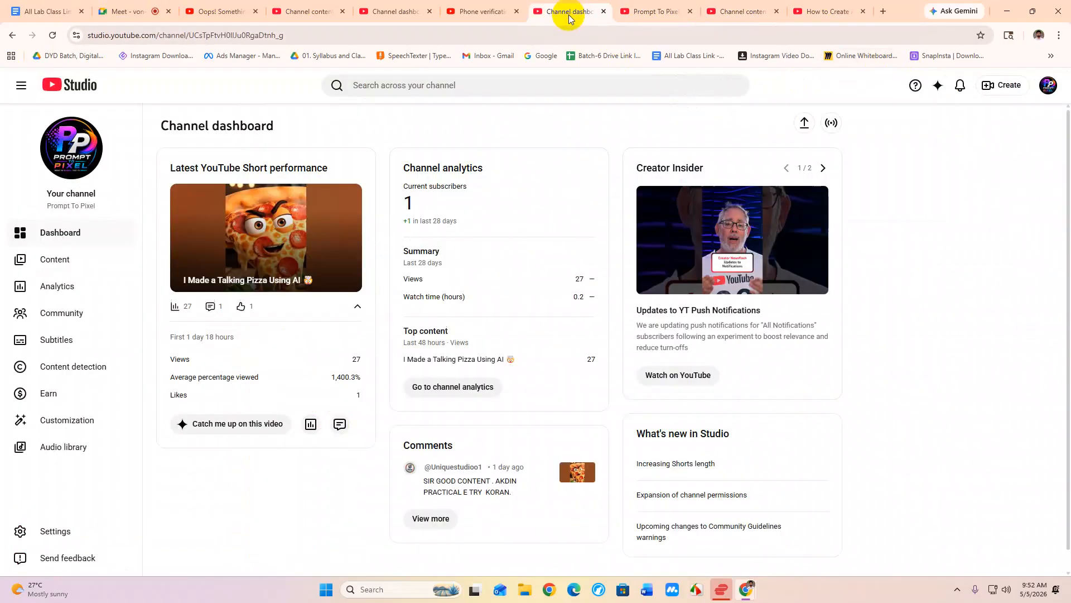
pyautogui.click(509, 10)
pyautogui.click(517, 11)
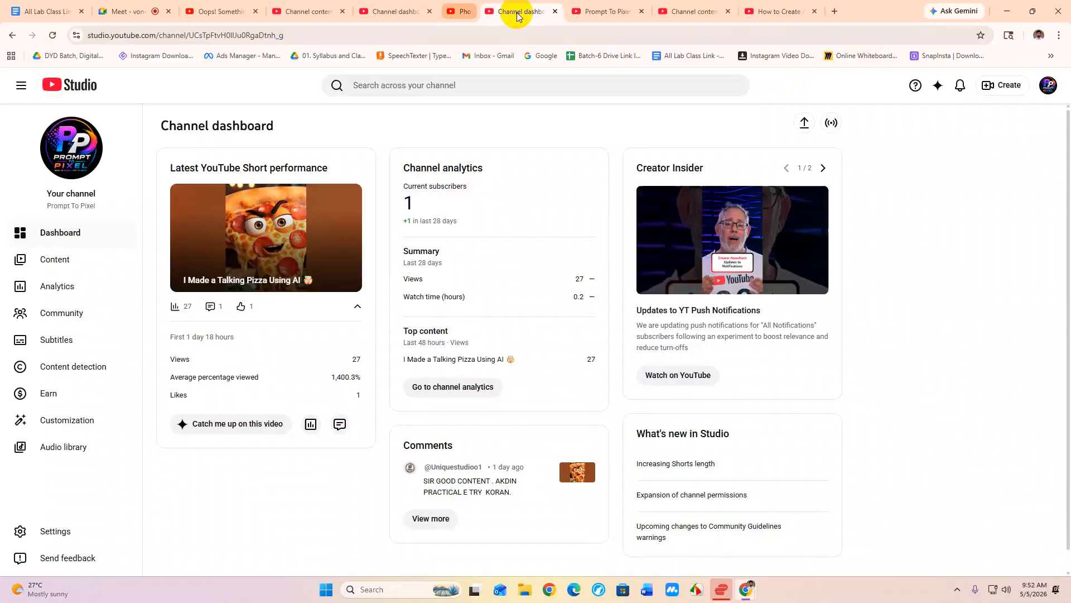
# - Close the YouTube 'Oops' error tab and return to the Prompt To Pixel dashboard
pyautogui.click(395, 10)
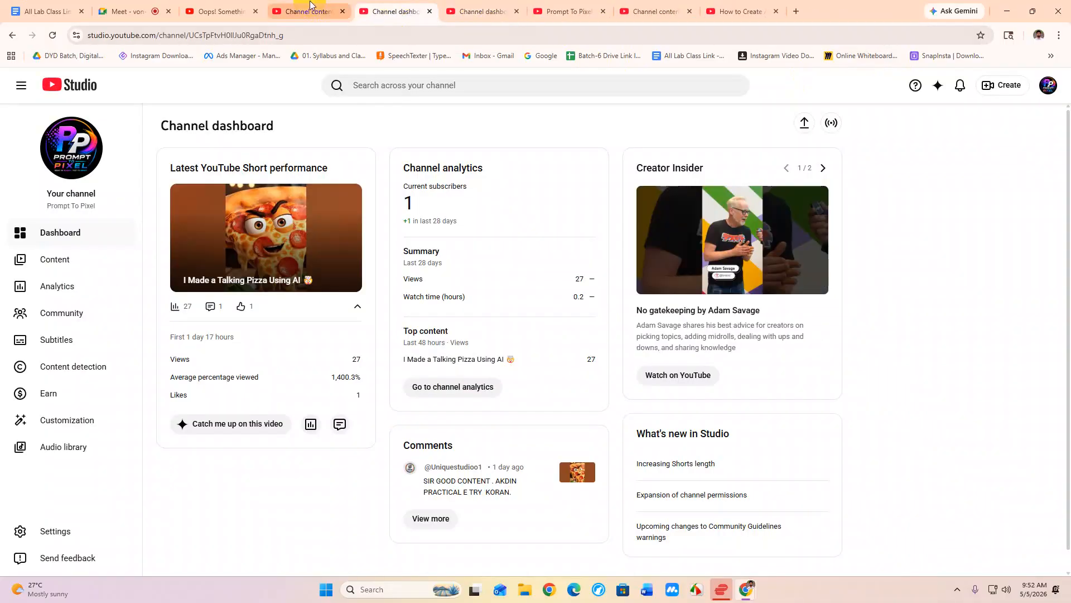
pyautogui.click(308, 11)
pyautogui.click(239, 14)
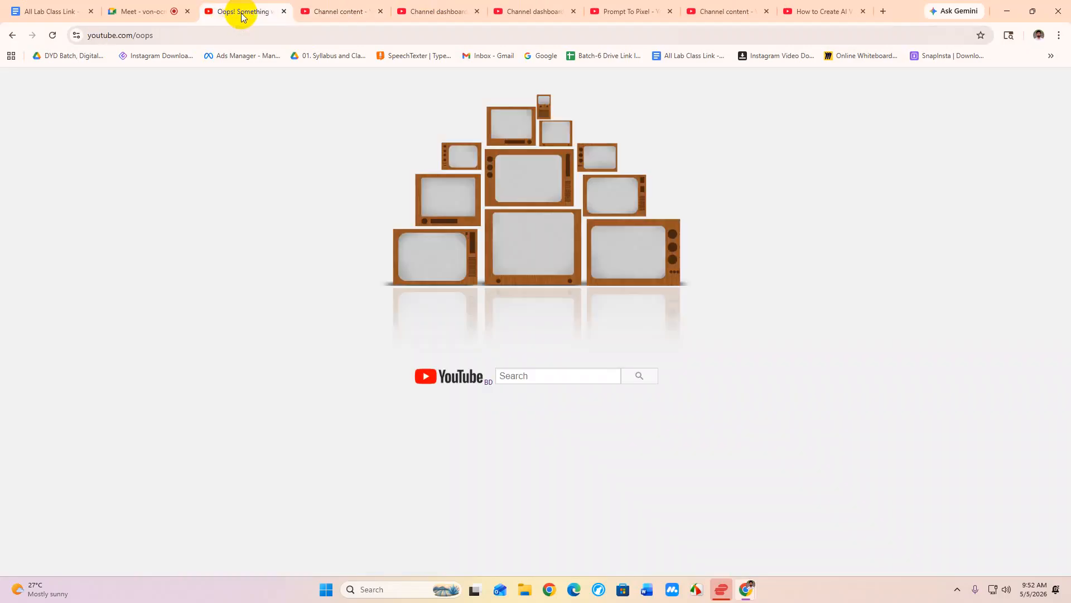
pyautogui.click(283, 11)
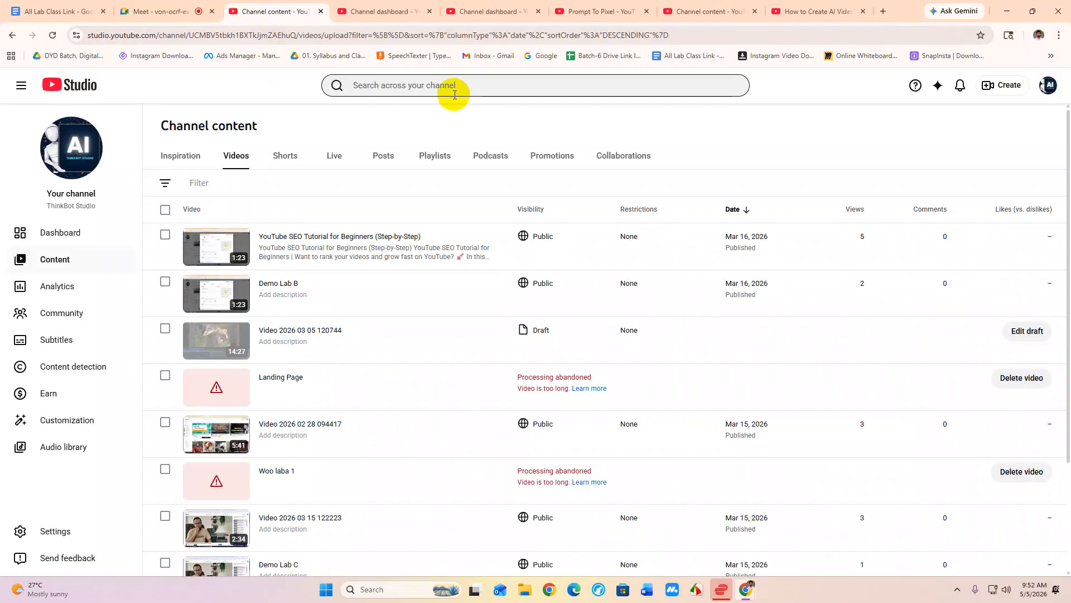
pyautogui.click(384, 11)
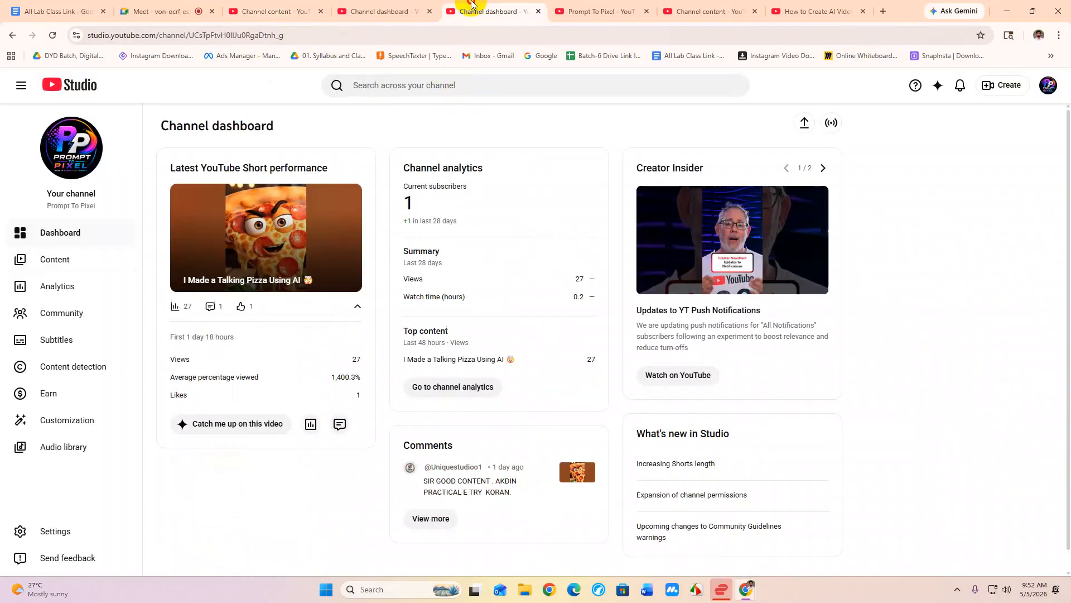
# - Reload the Prompt To Pixel Home page so Niva Follower appears beside the pizza Short
pyautogui.click(619, 12)
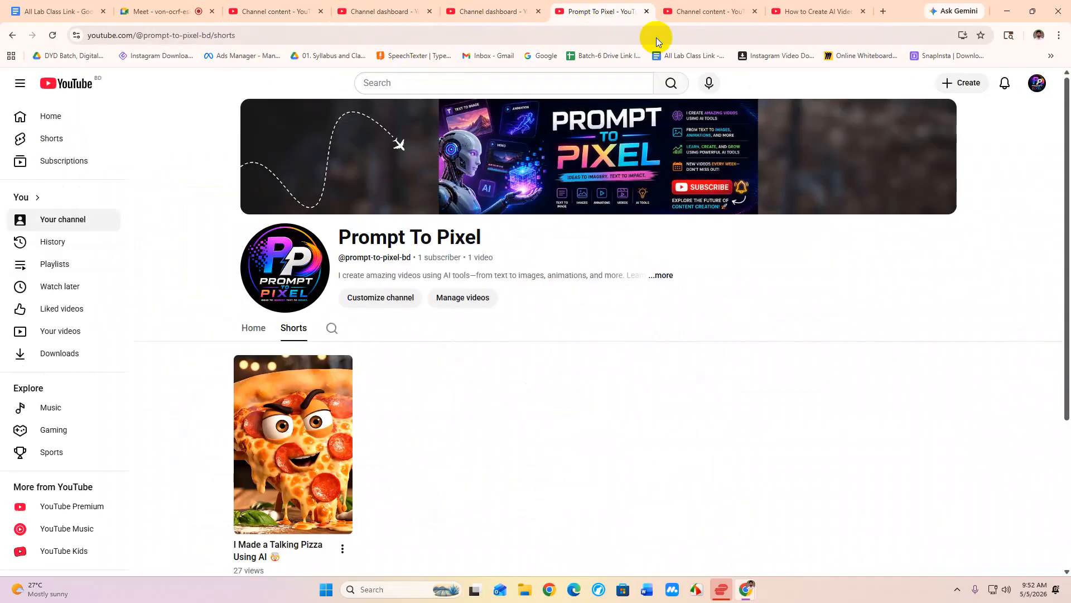
pyautogui.scroll(-1, 435, 327)
pyautogui.scroll(1, 441, 323)
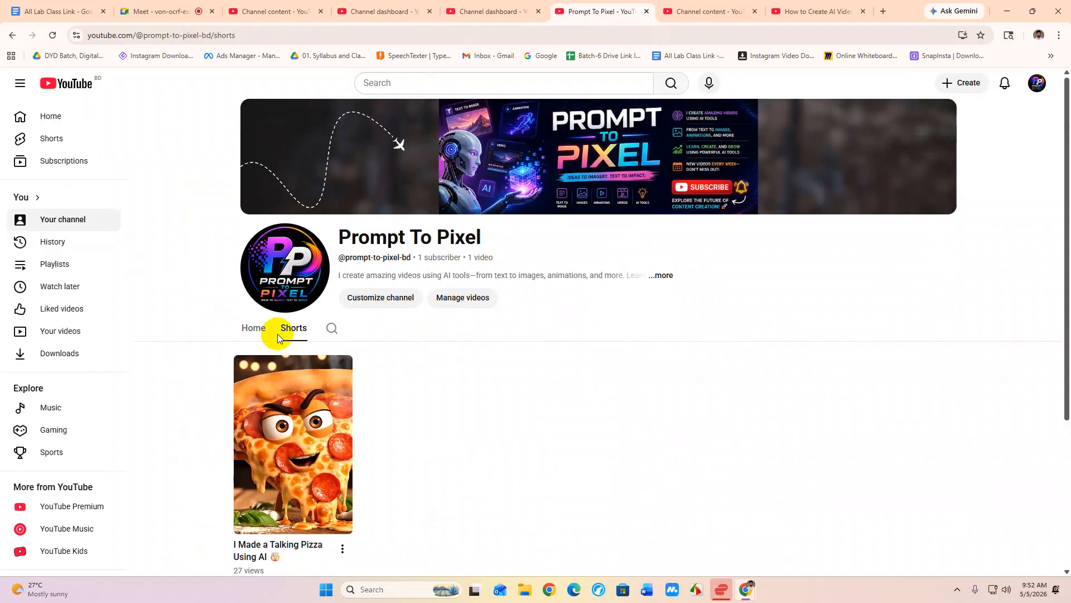
pyautogui.click(252, 328)
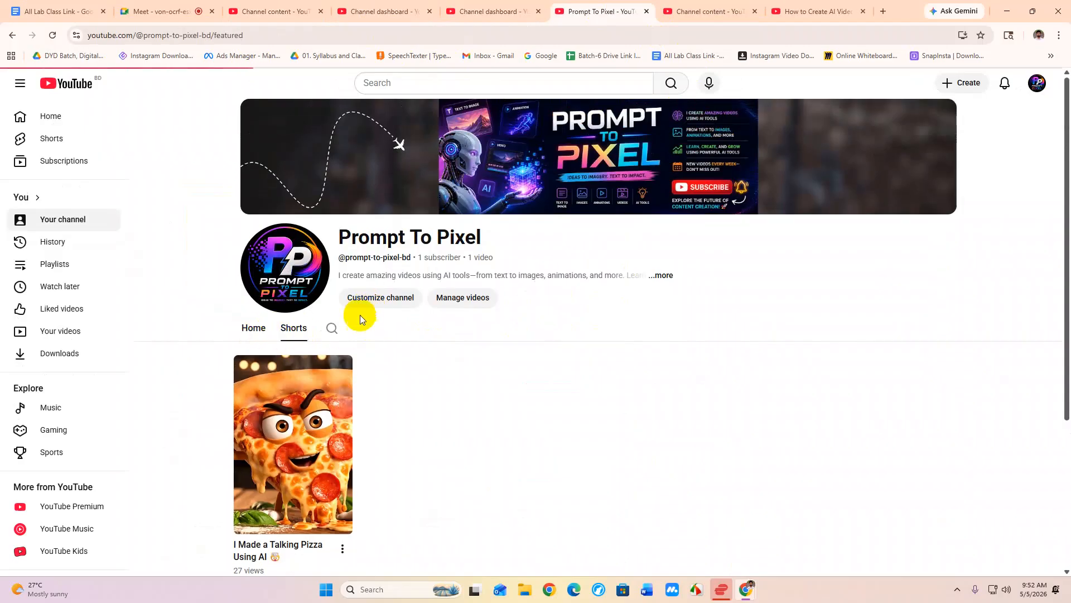
pyautogui.click(53, 37)
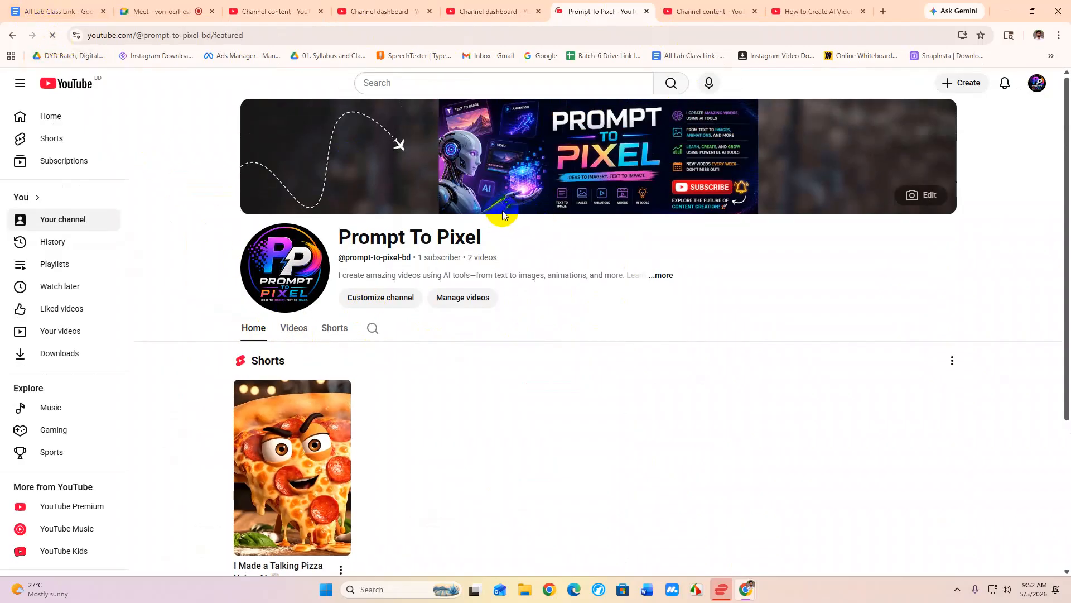
pyautogui.scroll(-2, 504, 295)
pyautogui.scroll(2, 500, 303)
pyautogui.scroll(-3, 501, 303)
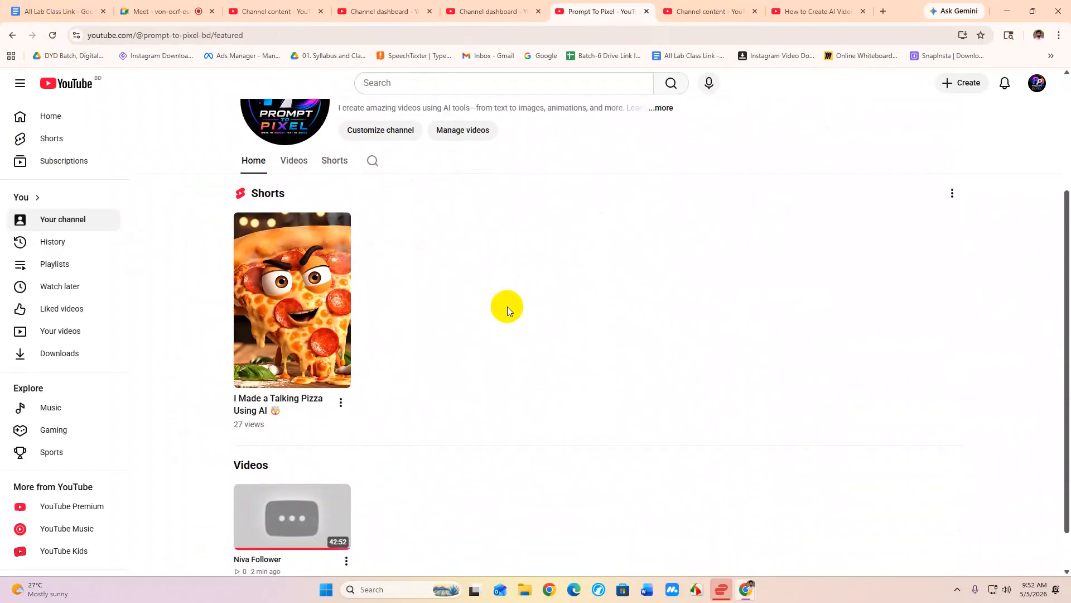
pyautogui.scroll(3, 508, 307)
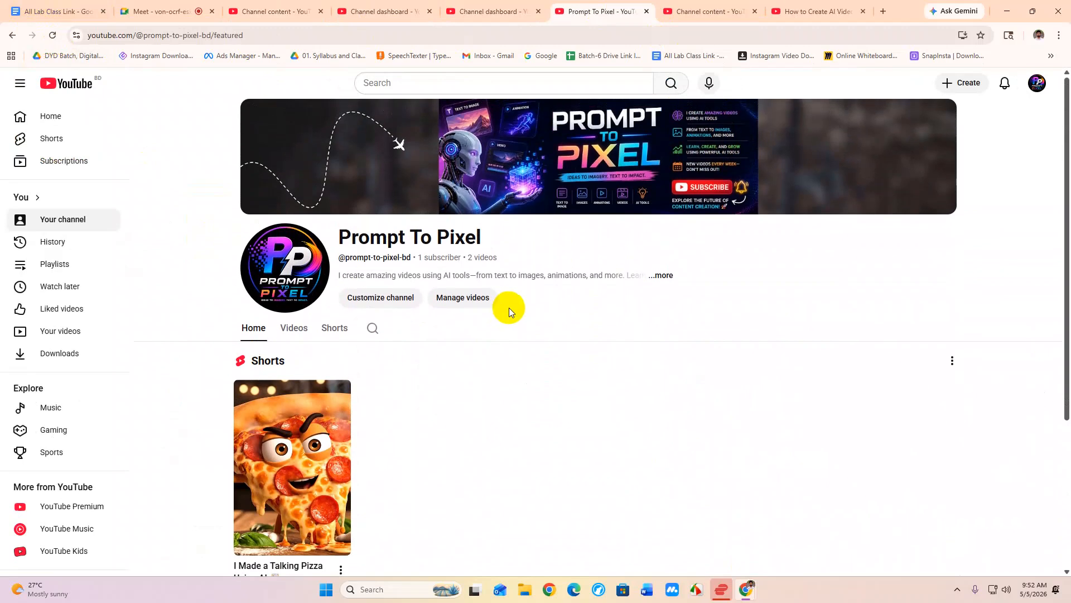